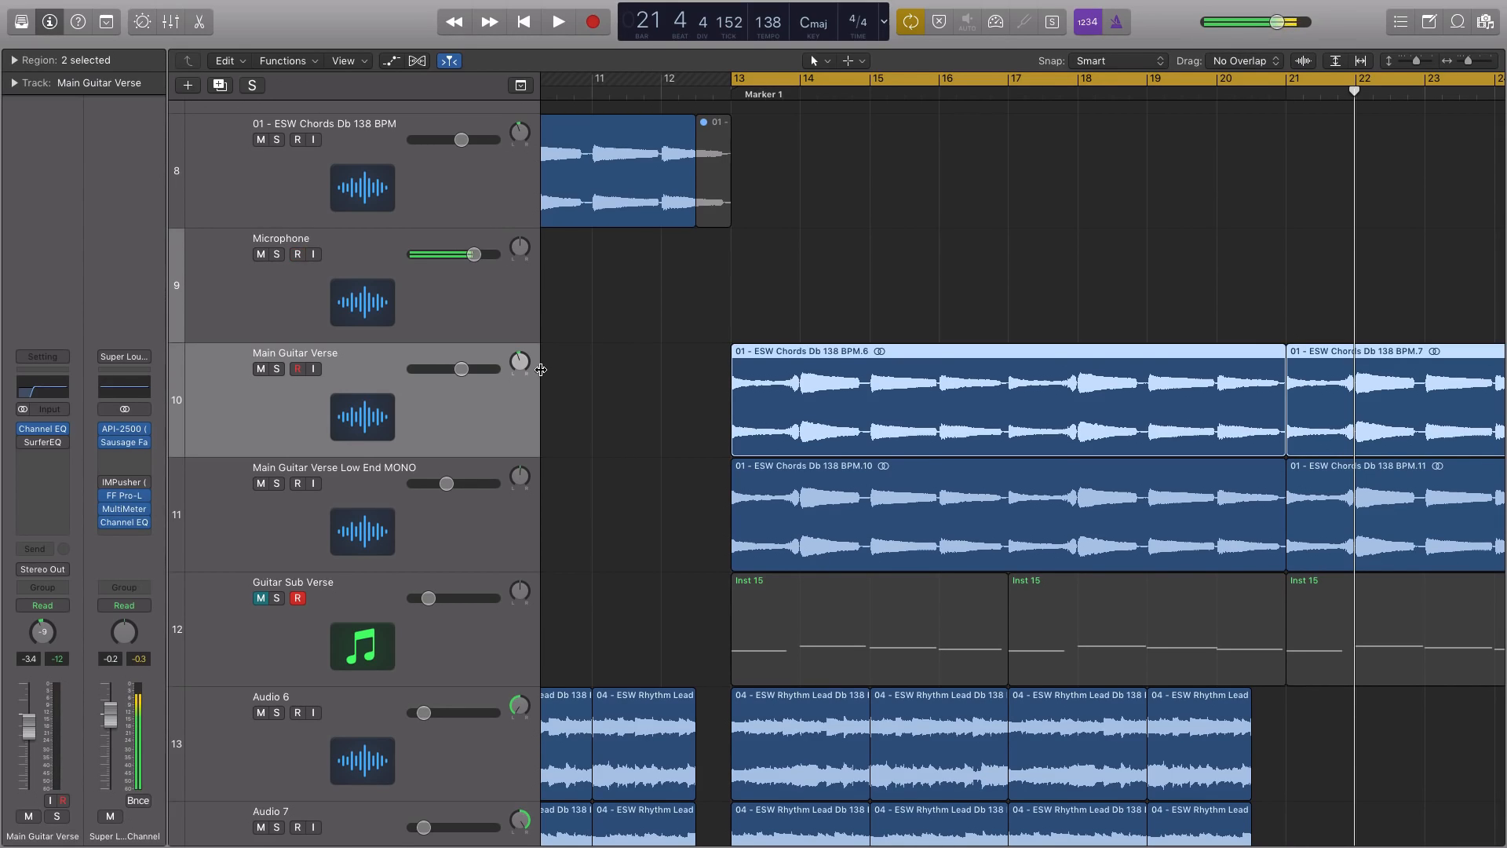
click(502, 322)
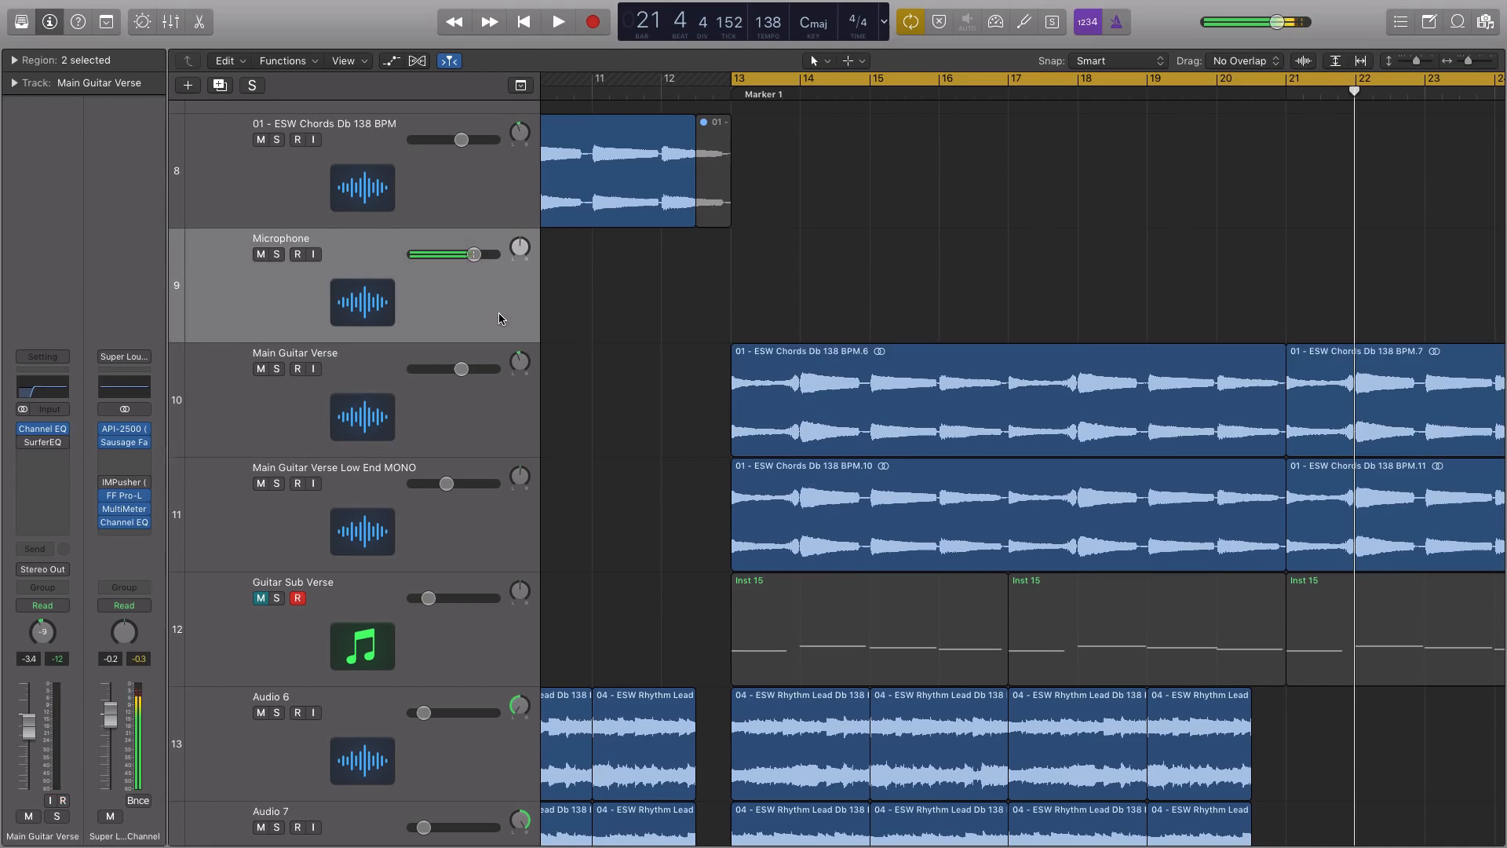
click(490, 405)
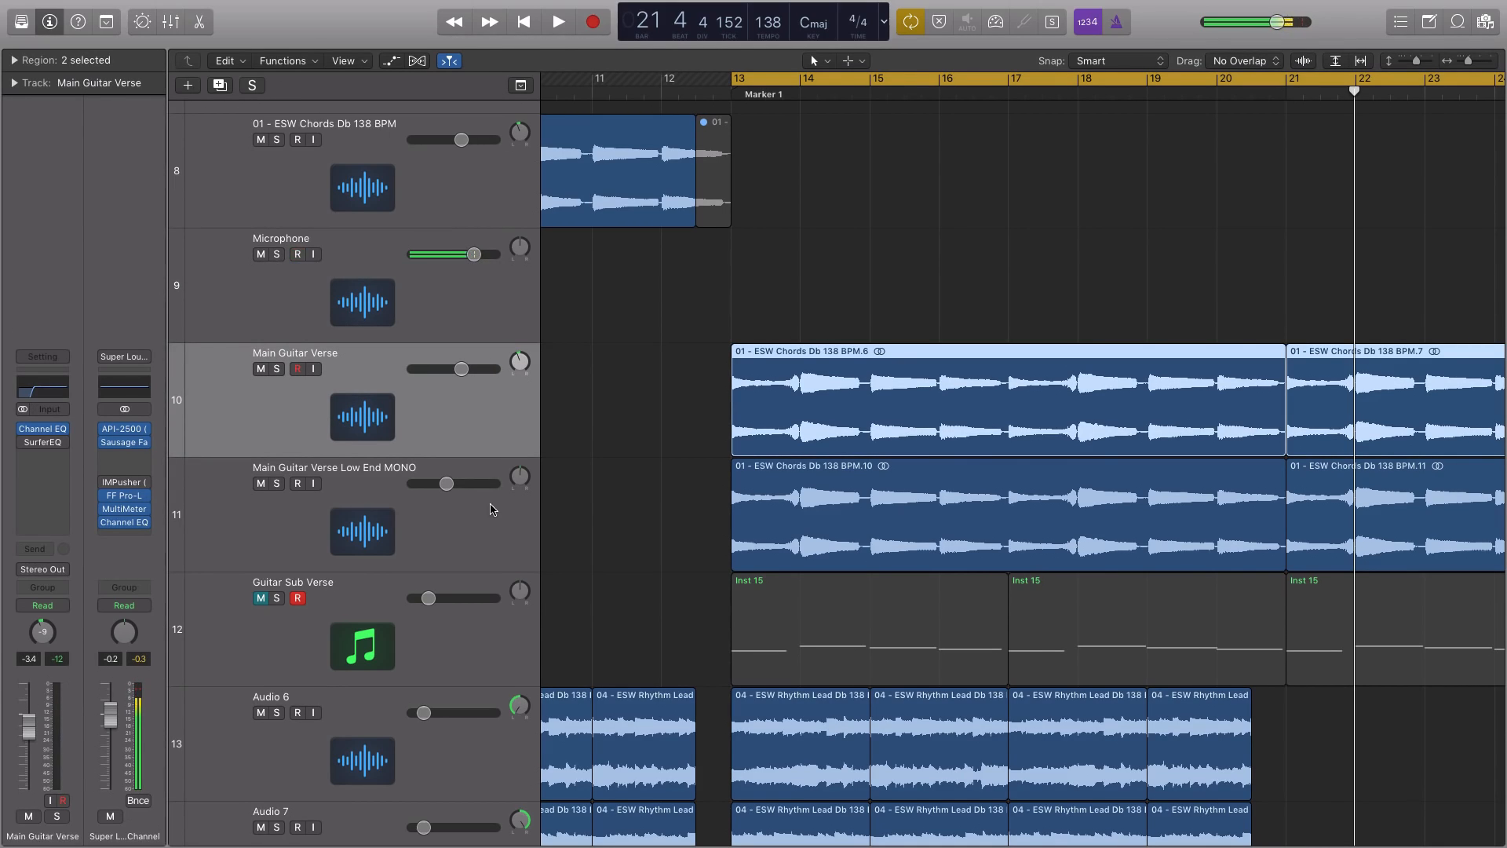
click(494, 507)
click(484, 427)
scroll(585, 404, down, 5)
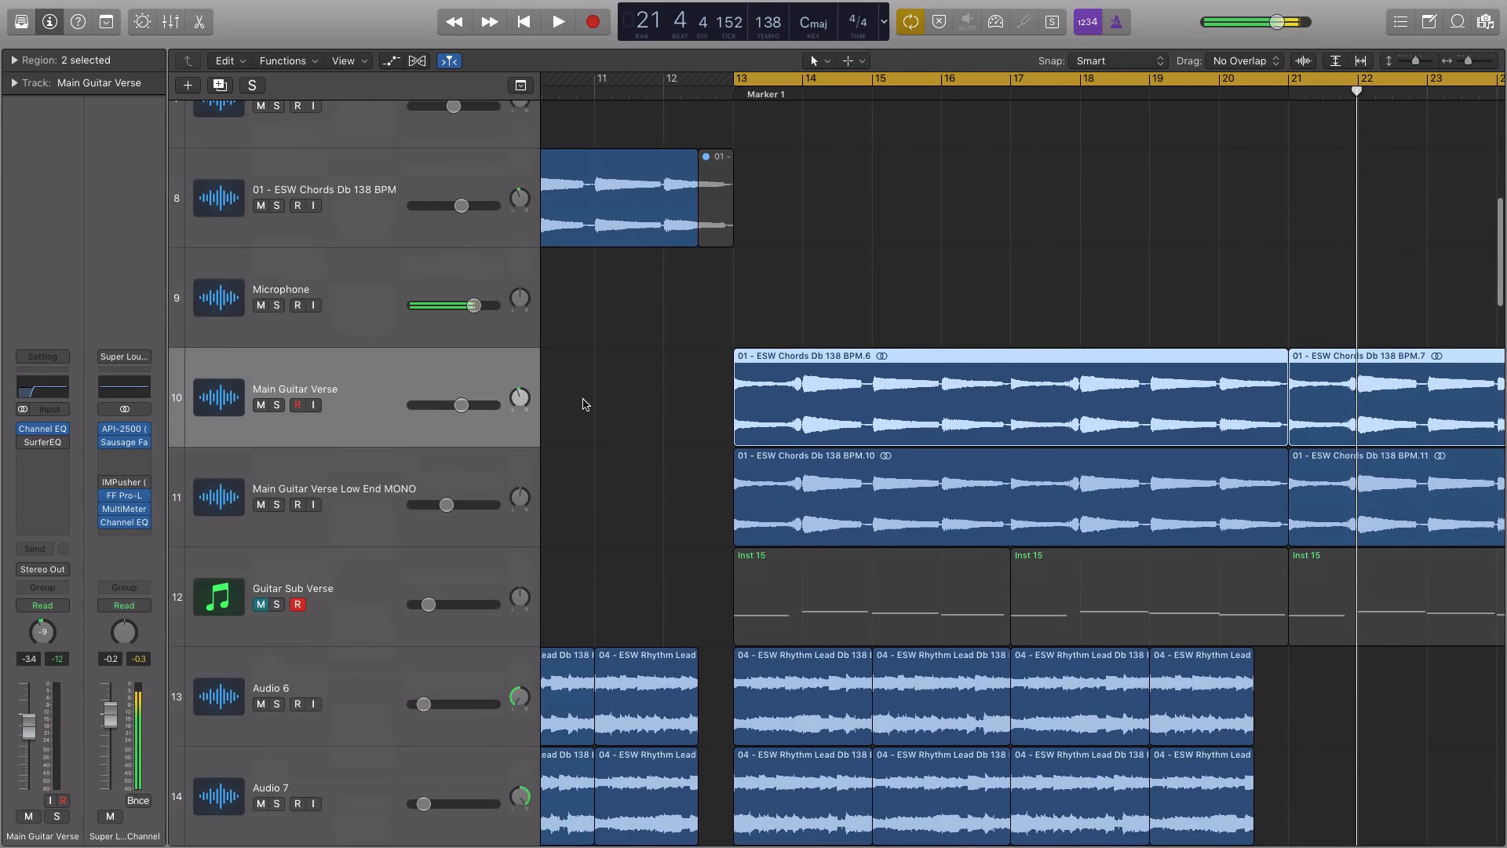
scroll(582, 405, down, 2)
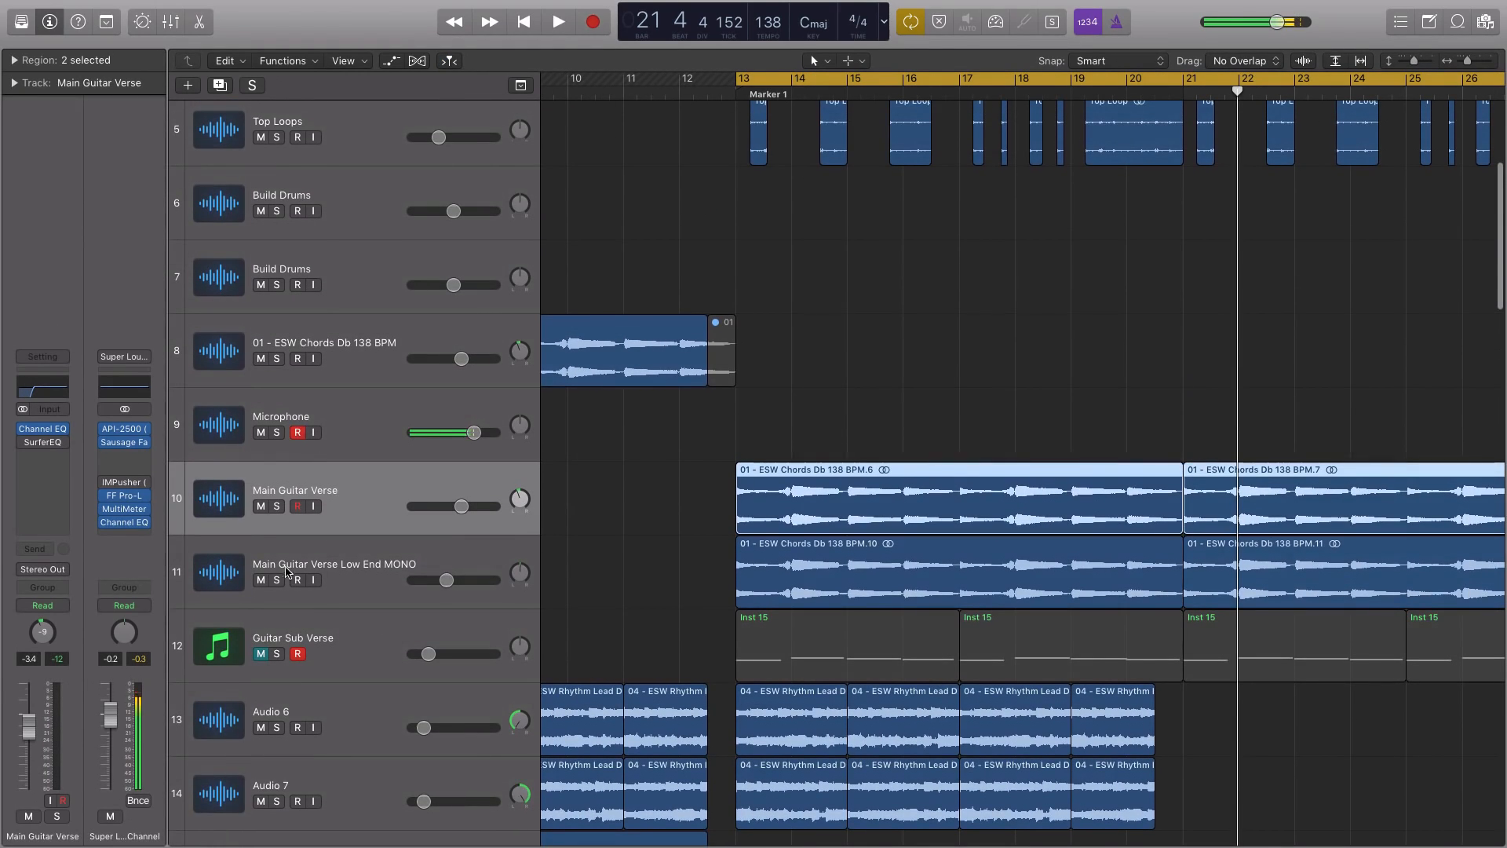
Mute the Main Guitar Verse Low End MONO track and bypass the Channel EQ on the Main Guitar Verse track
click(261, 580)
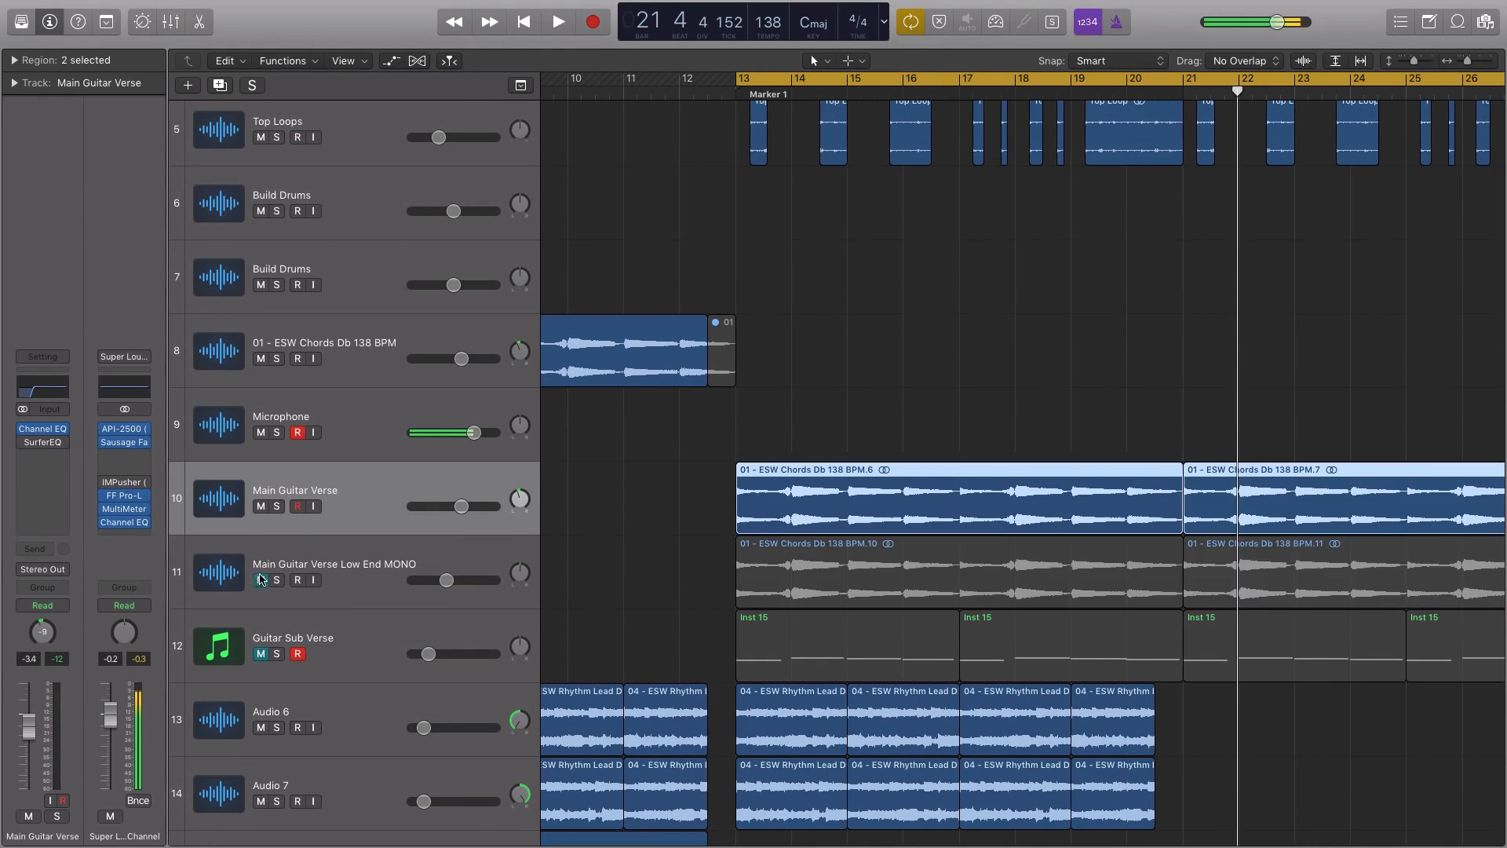
click(23, 434)
click(23, 417)
Select the Rhythm Lead regions on Audio 6 and Audio 7 from bar 13 on, and listen to the full arrangement
scroll(590, 305, up, 3)
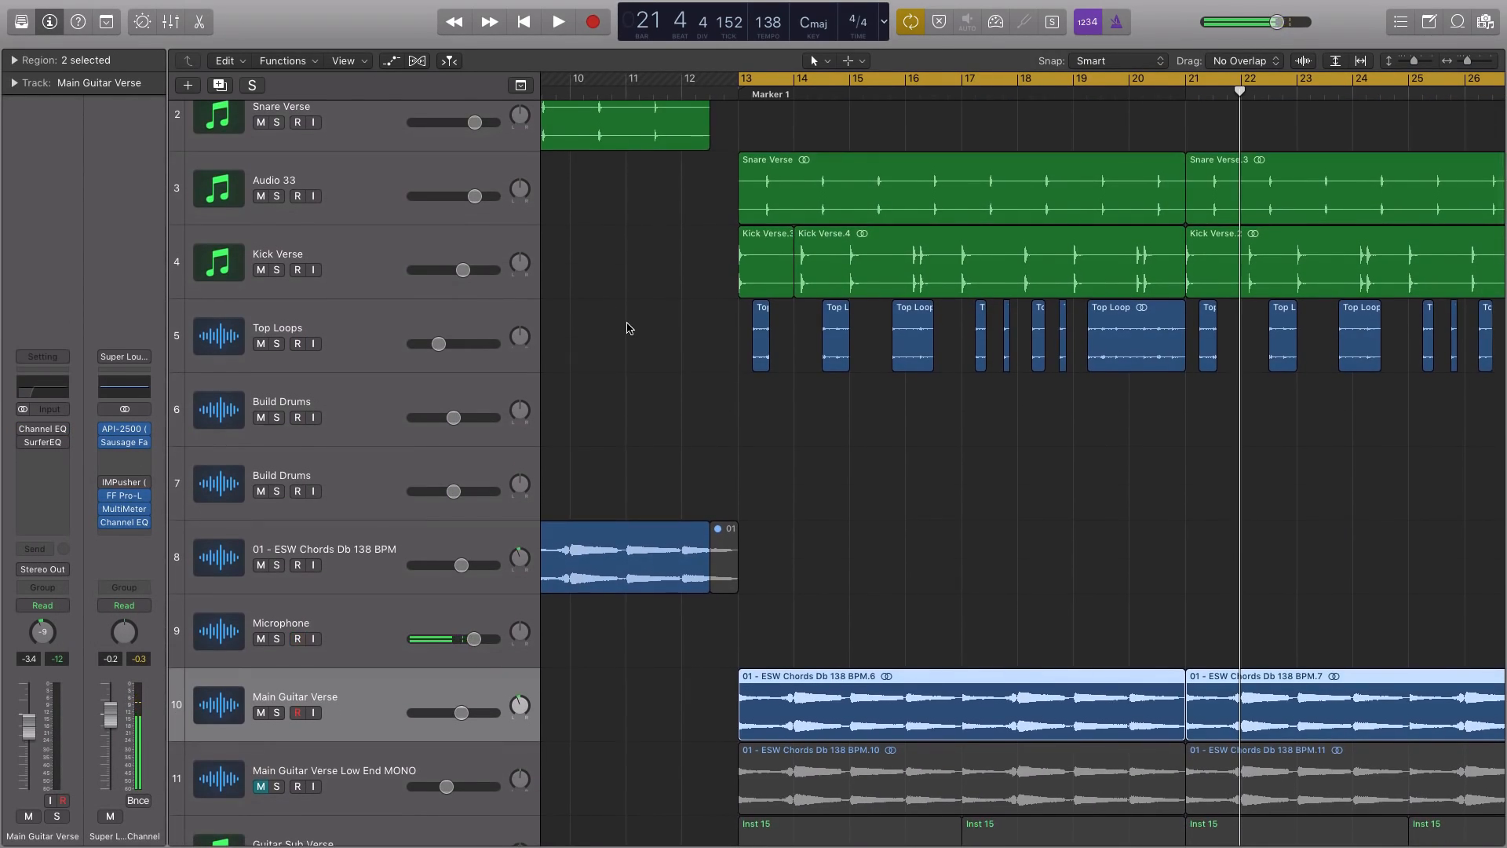
scroll(590, 305, down, 5)
drag(1214, 623, 777, 675)
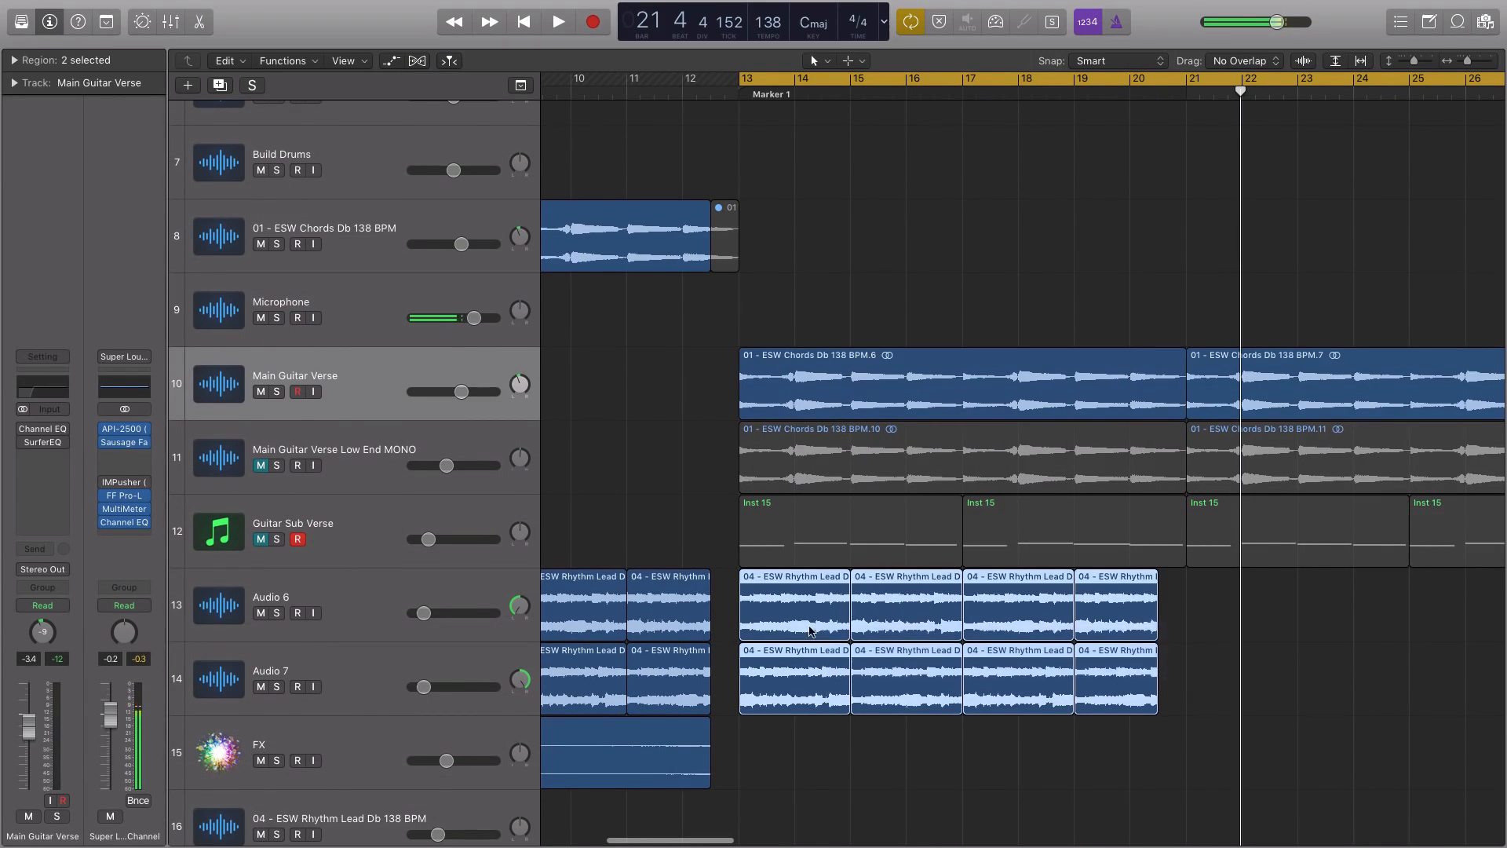
scroll(773, 541, up, 1)
scroll(773, 525, down, 1)
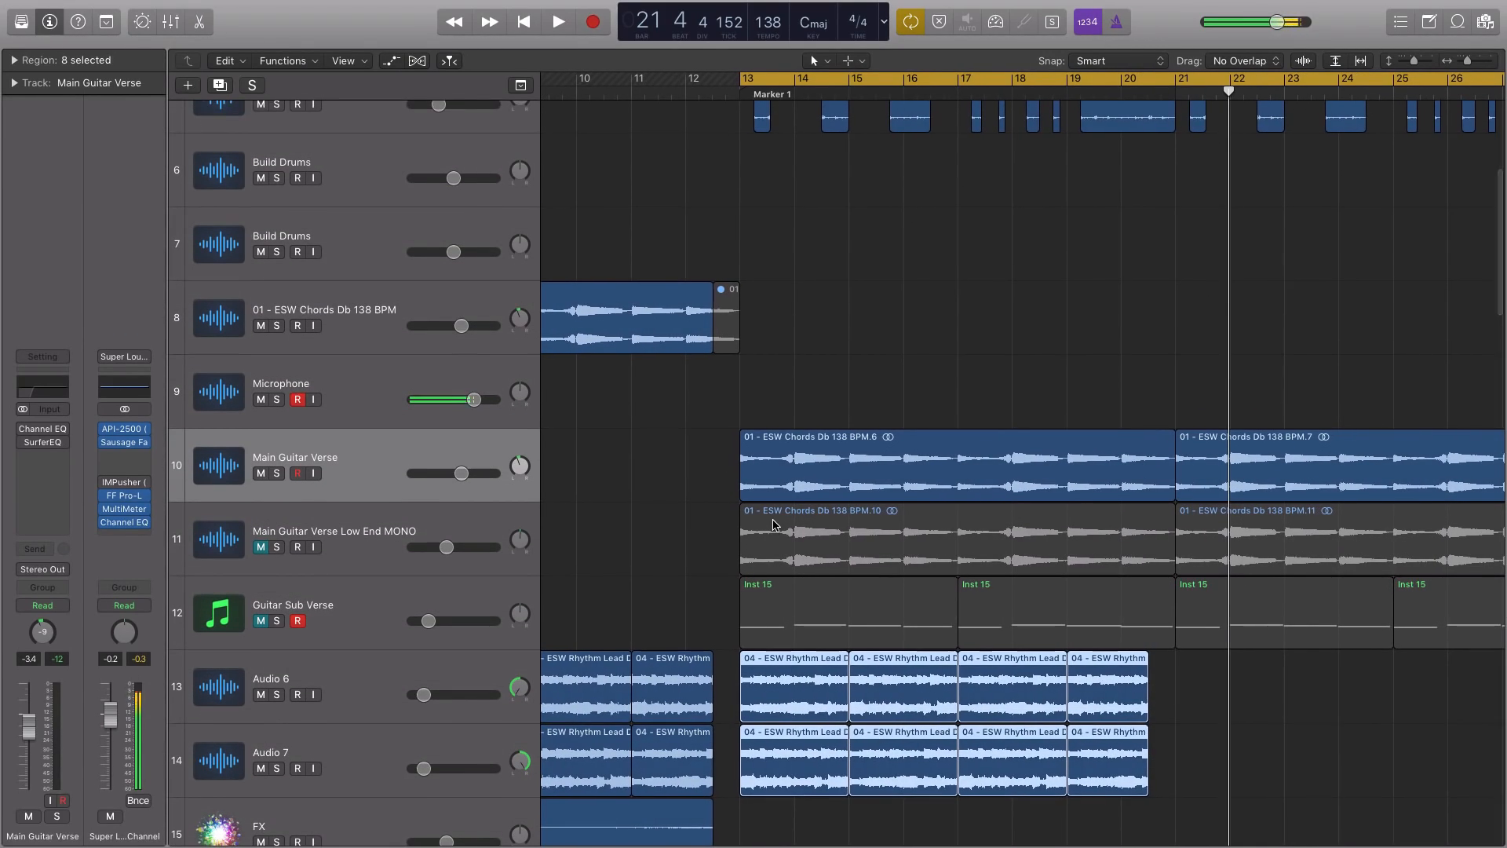
scroll(773, 525, up, 1)
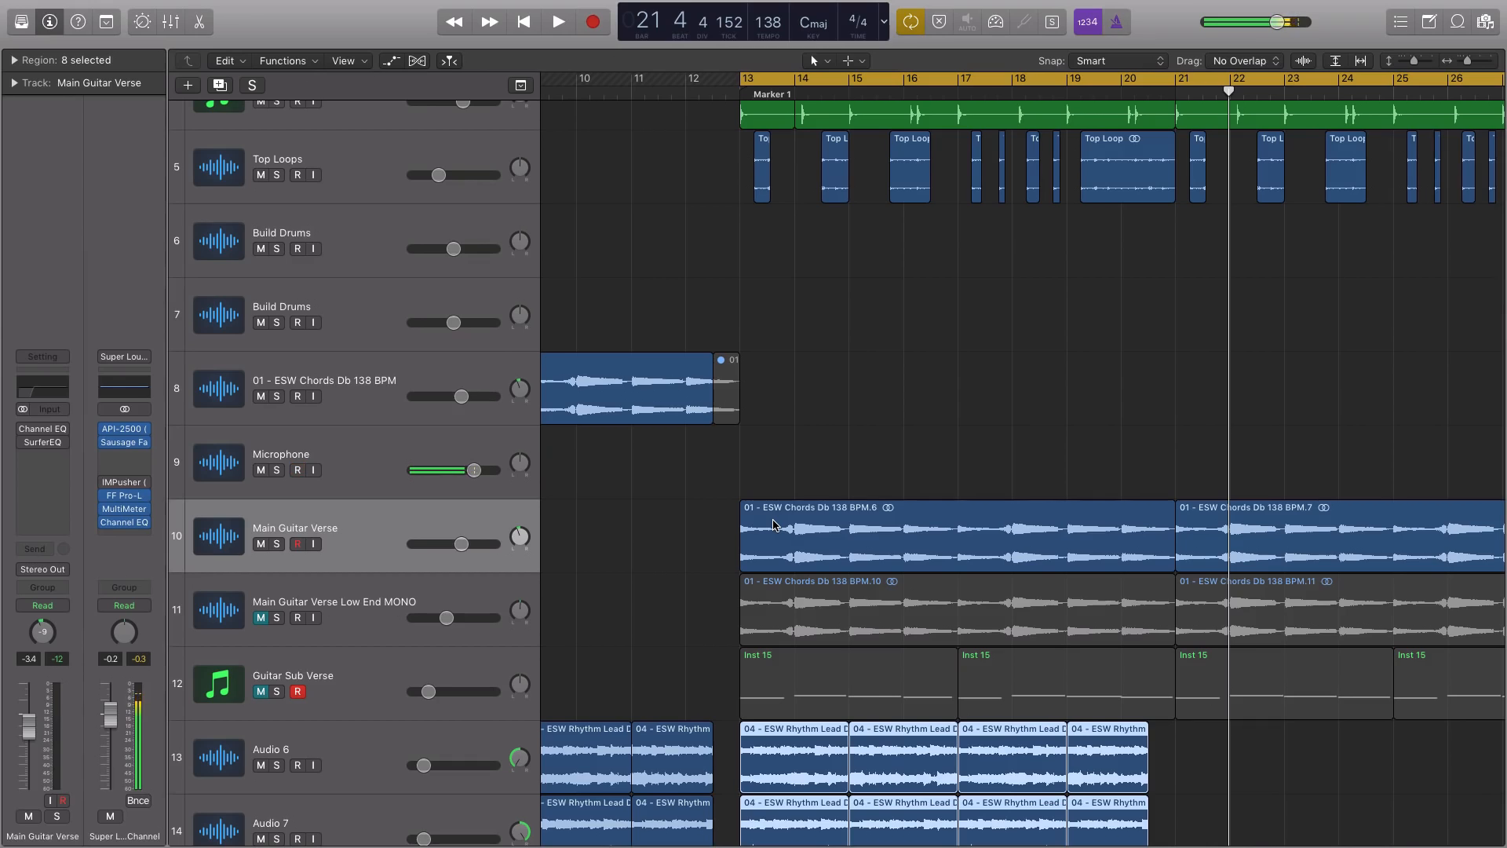
key(space)
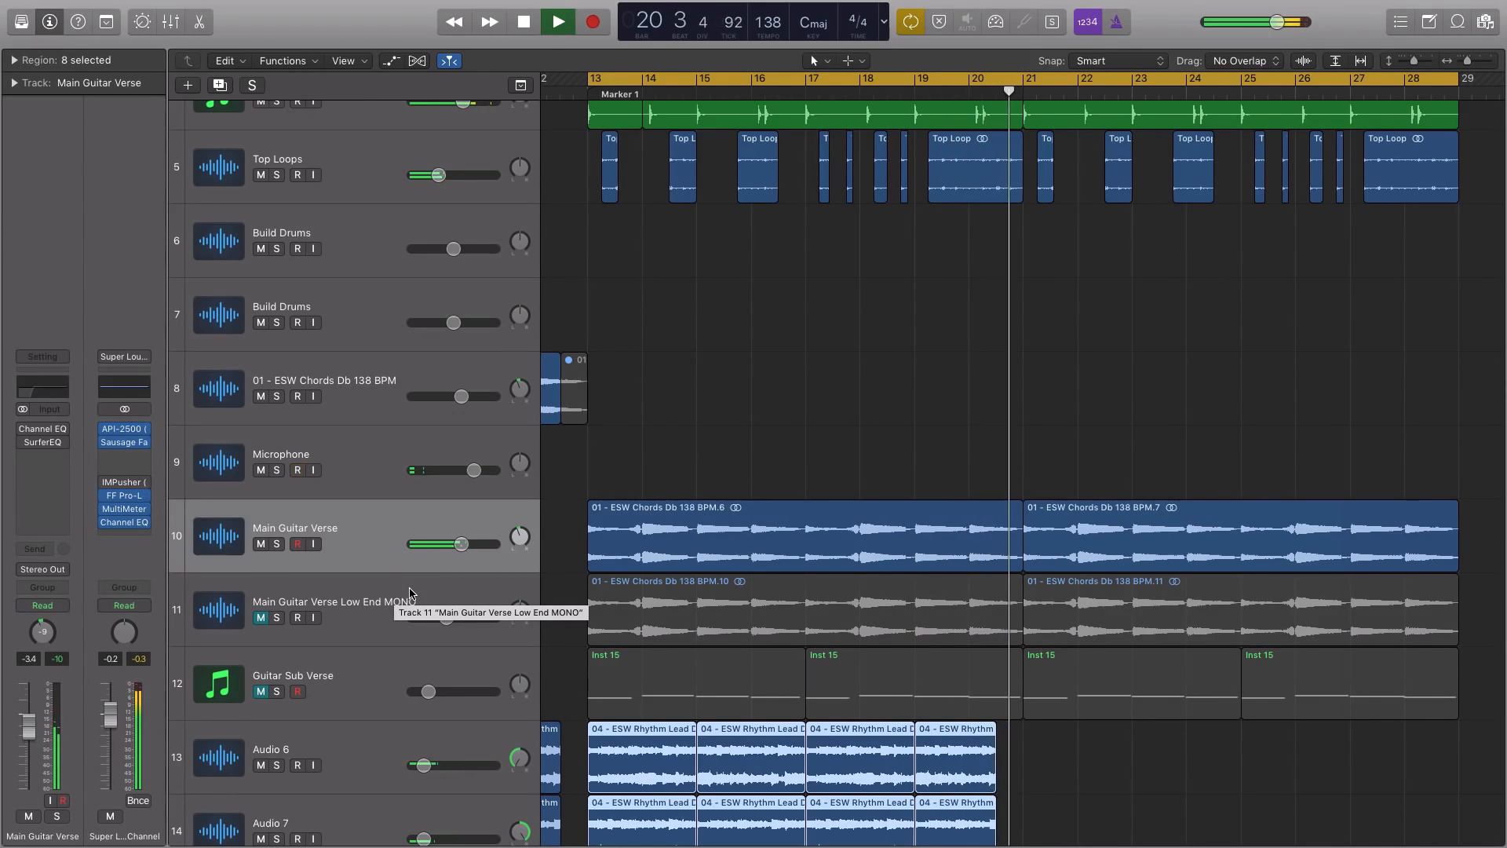
key(space)
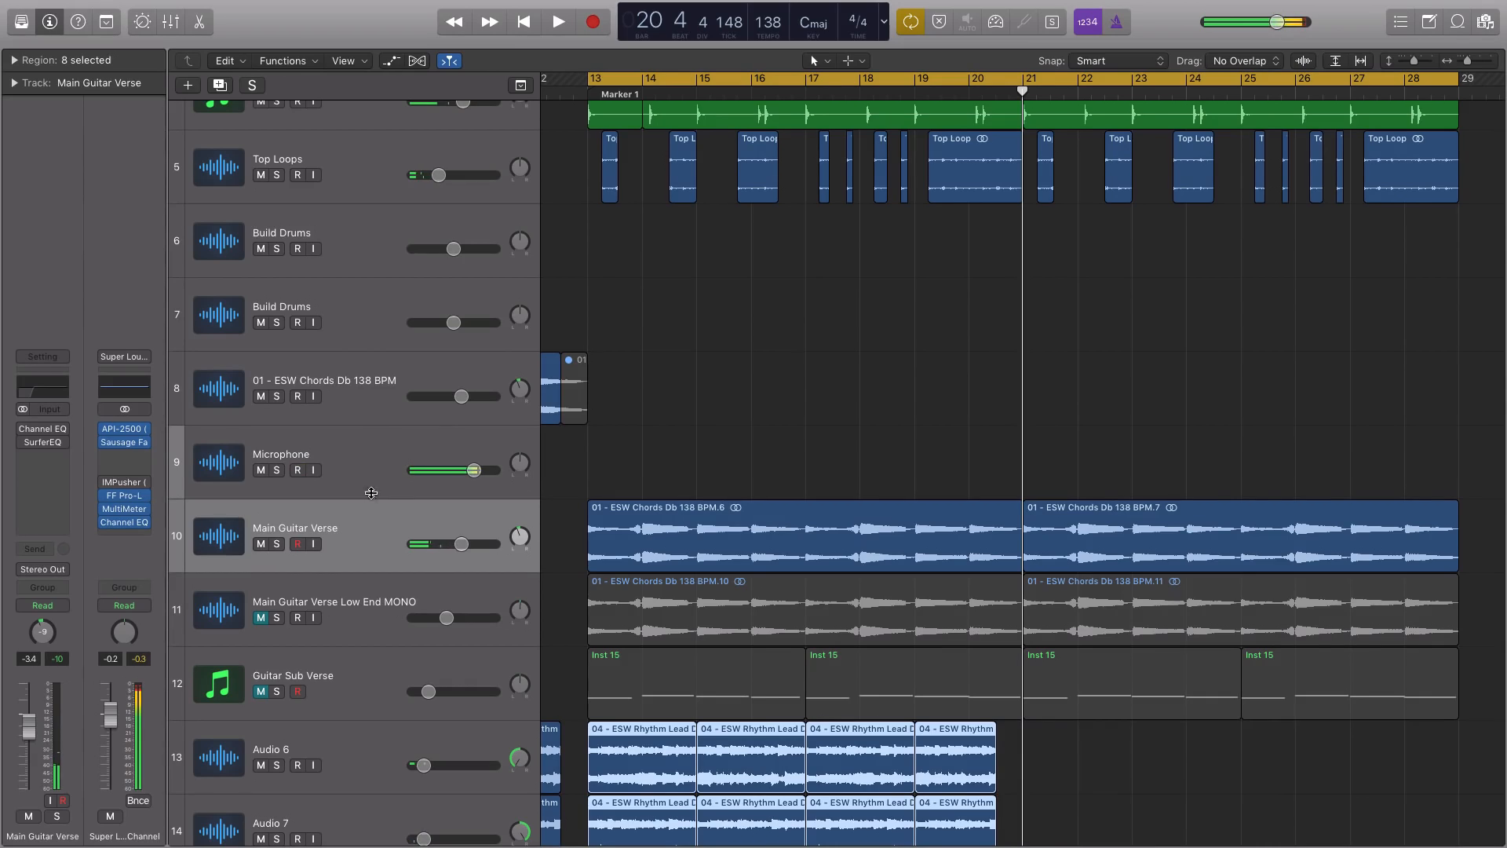
Re-enable the Channel EQ on the Main Guitar Verse track and open its plug-in window over the arrangement
key(Up)
click(385, 516)
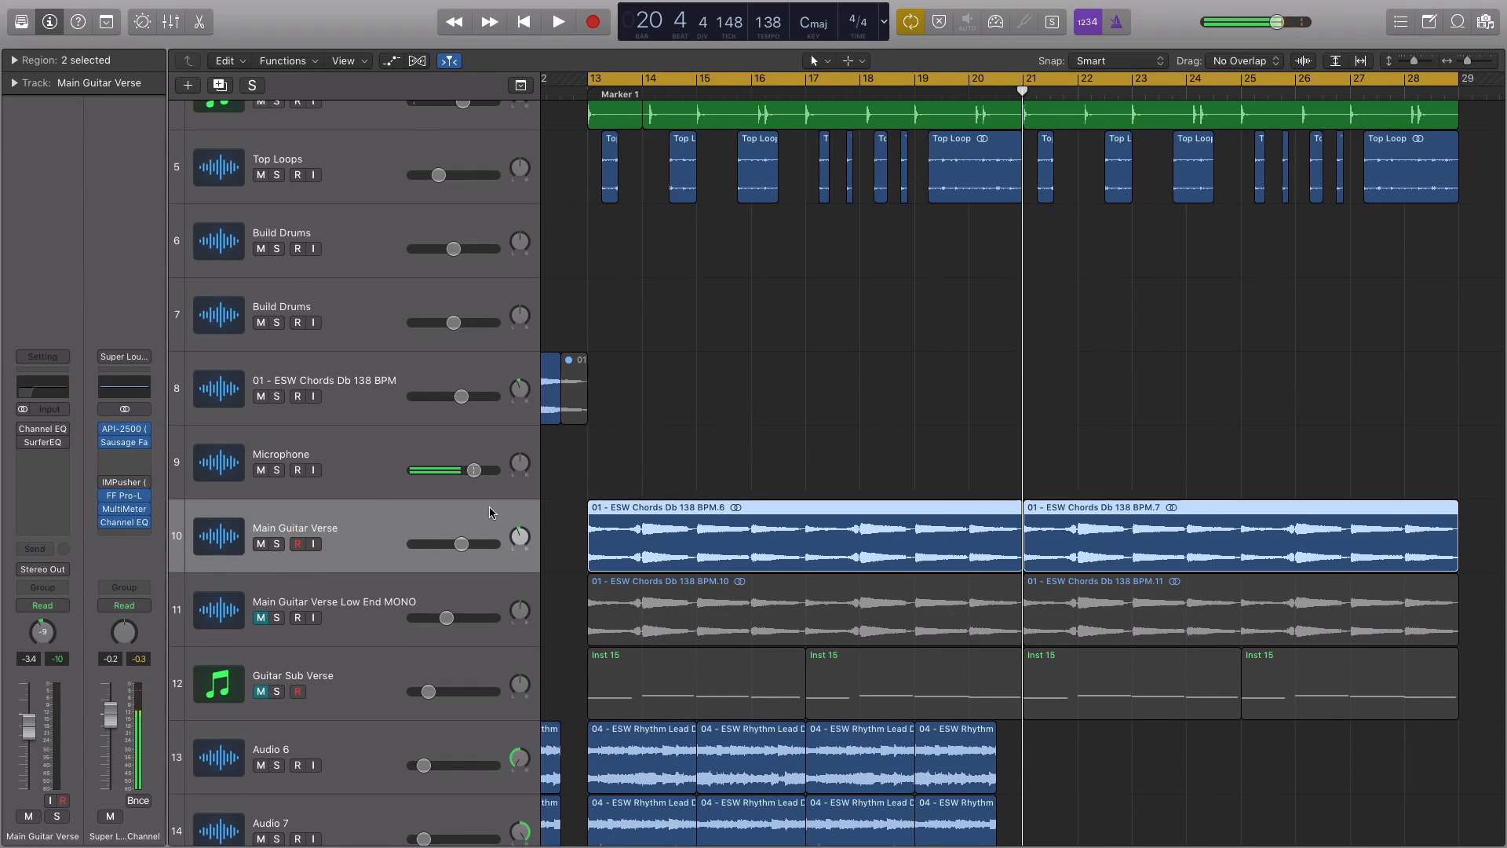
click(24, 429)
click(45, 431)
drag(617, 485, 541, 485)
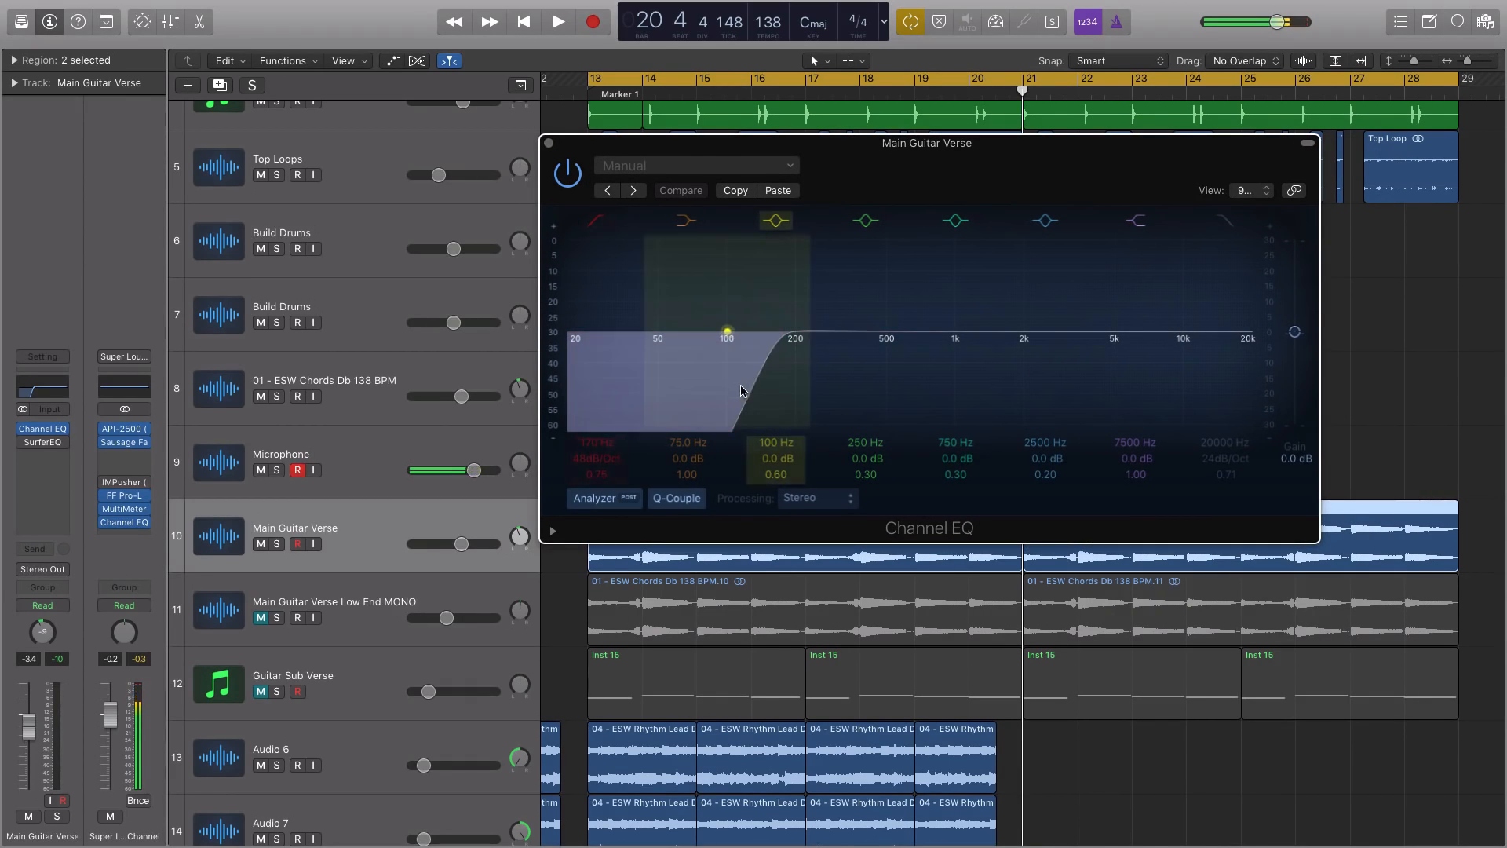
Solo the Main Guitar Verse regions, lower the Channel EQ's low cut to 20 Hz and switch that band off
key(ctrl+s)
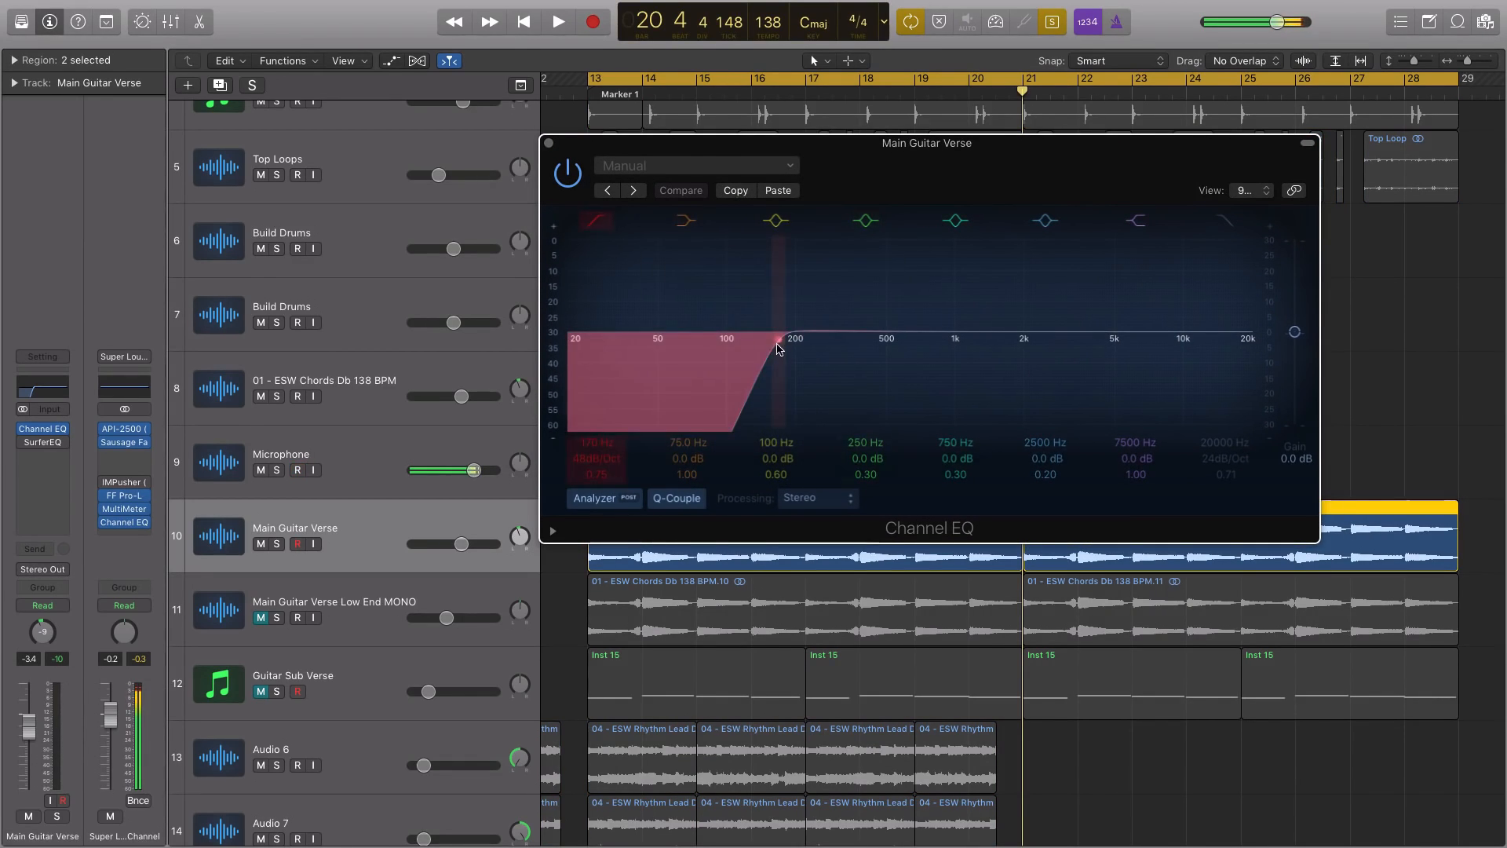
drag(778, 339, 606, 227)
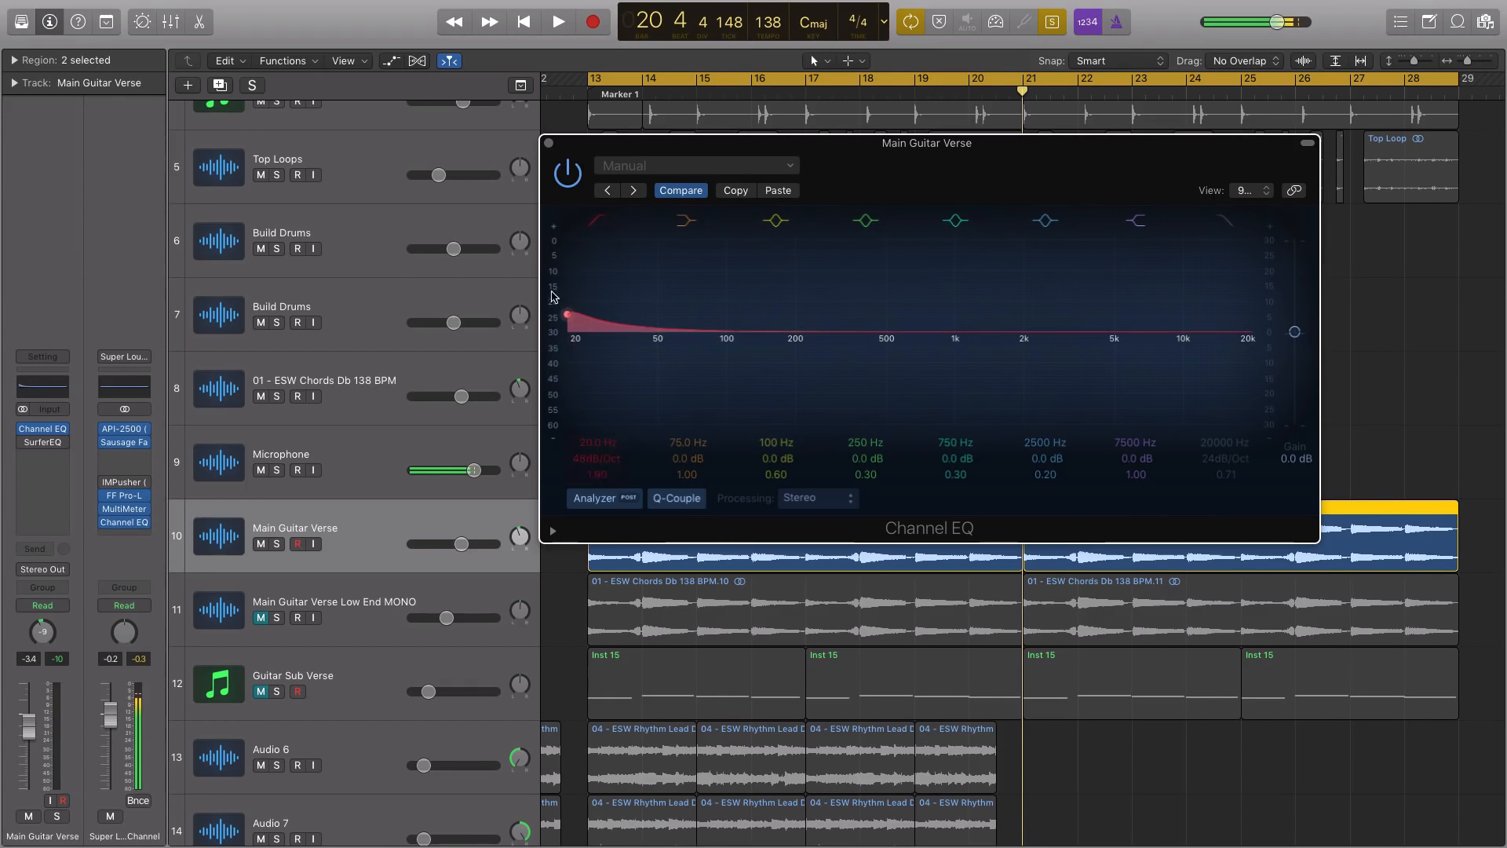
click(606, 220)
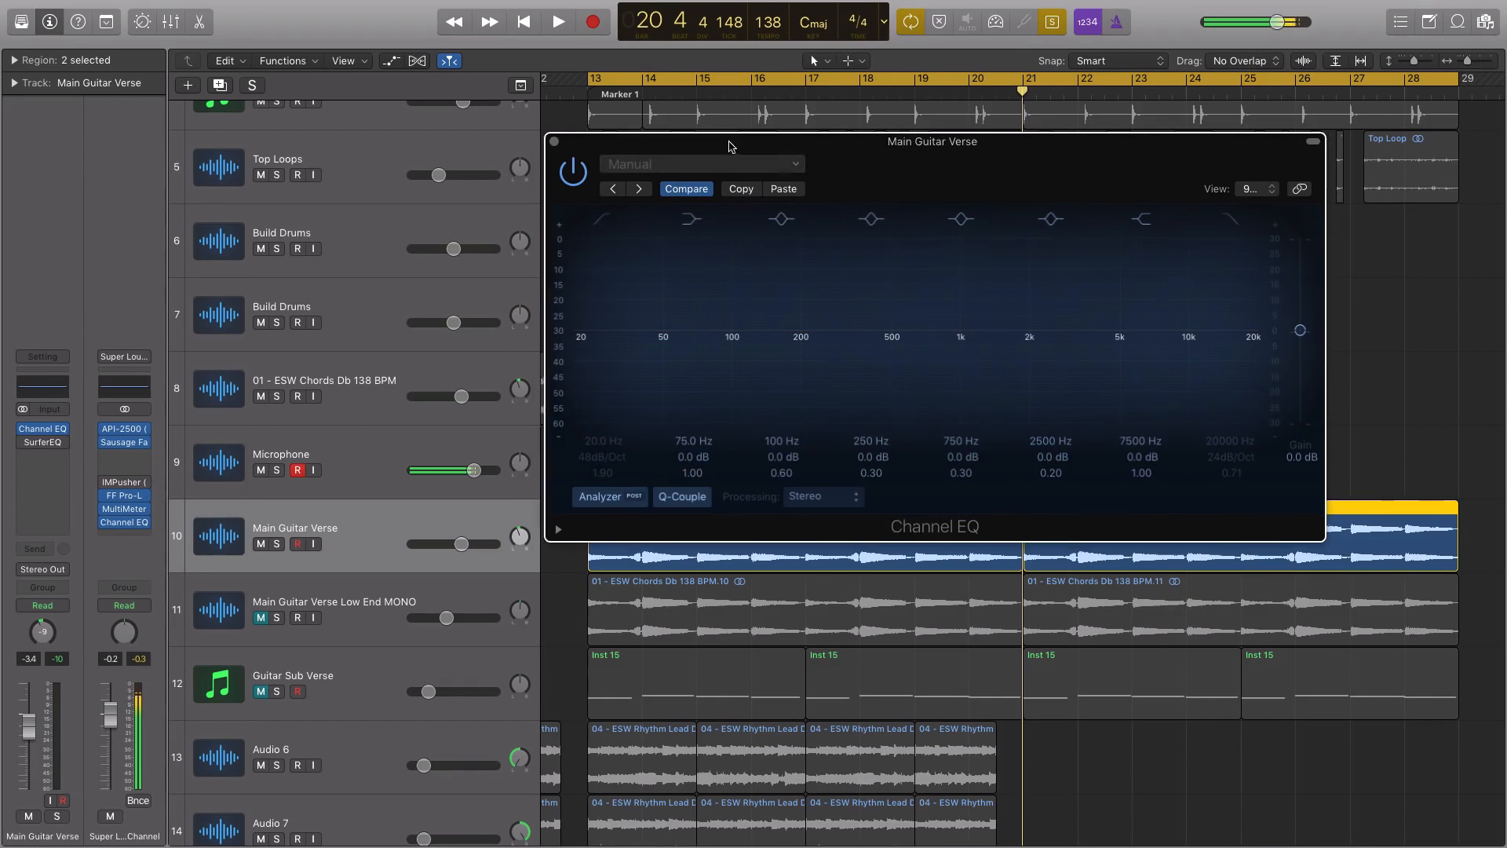
drag(715, 151, 759, 112)
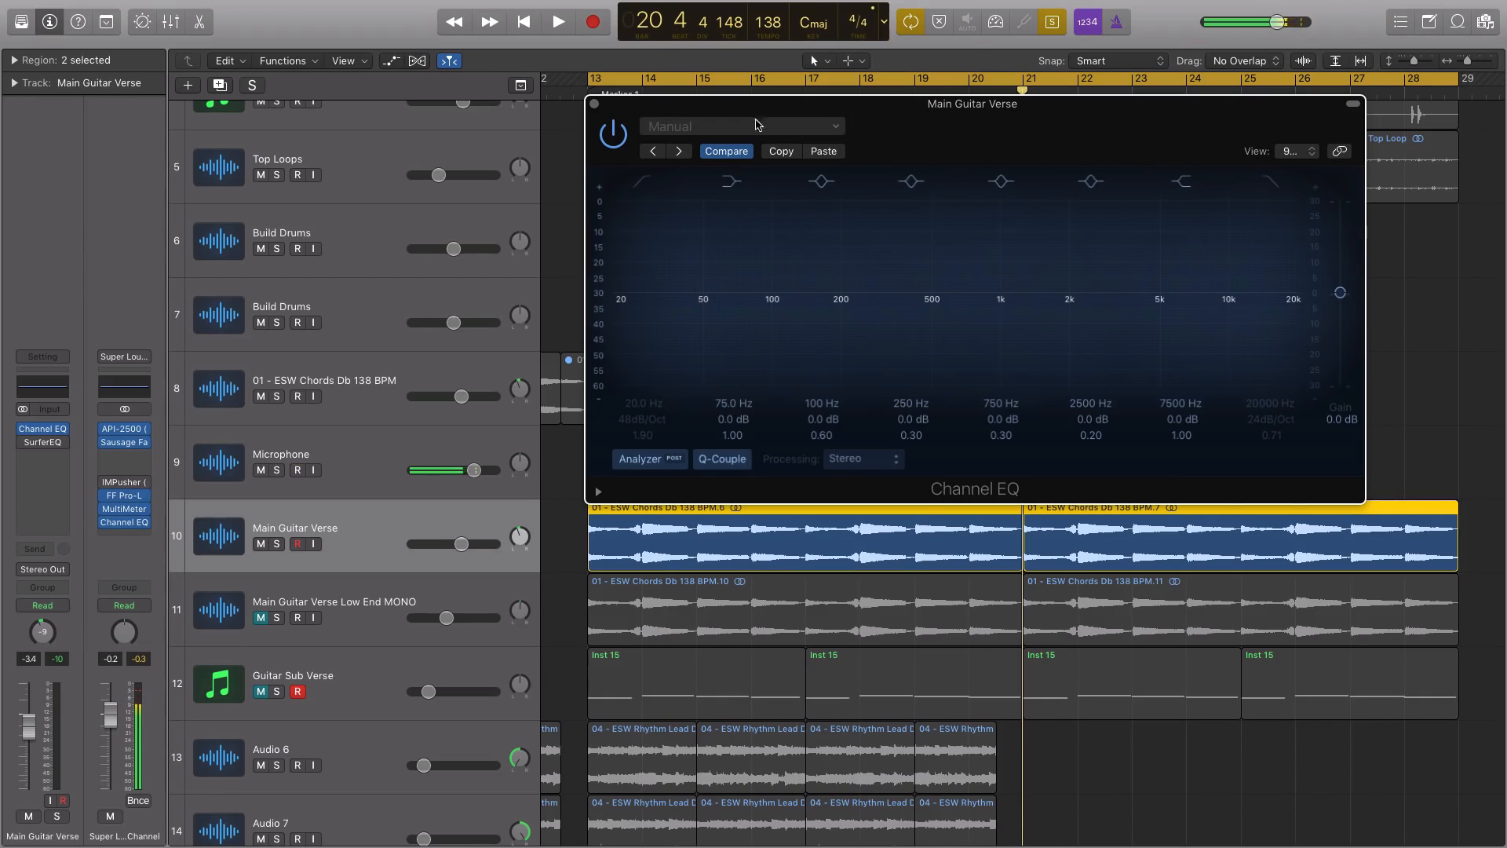
Listen to the soloed Main Guitar Verse without the low cut and examine its low frequencies in the EQ analyzer
key(space)
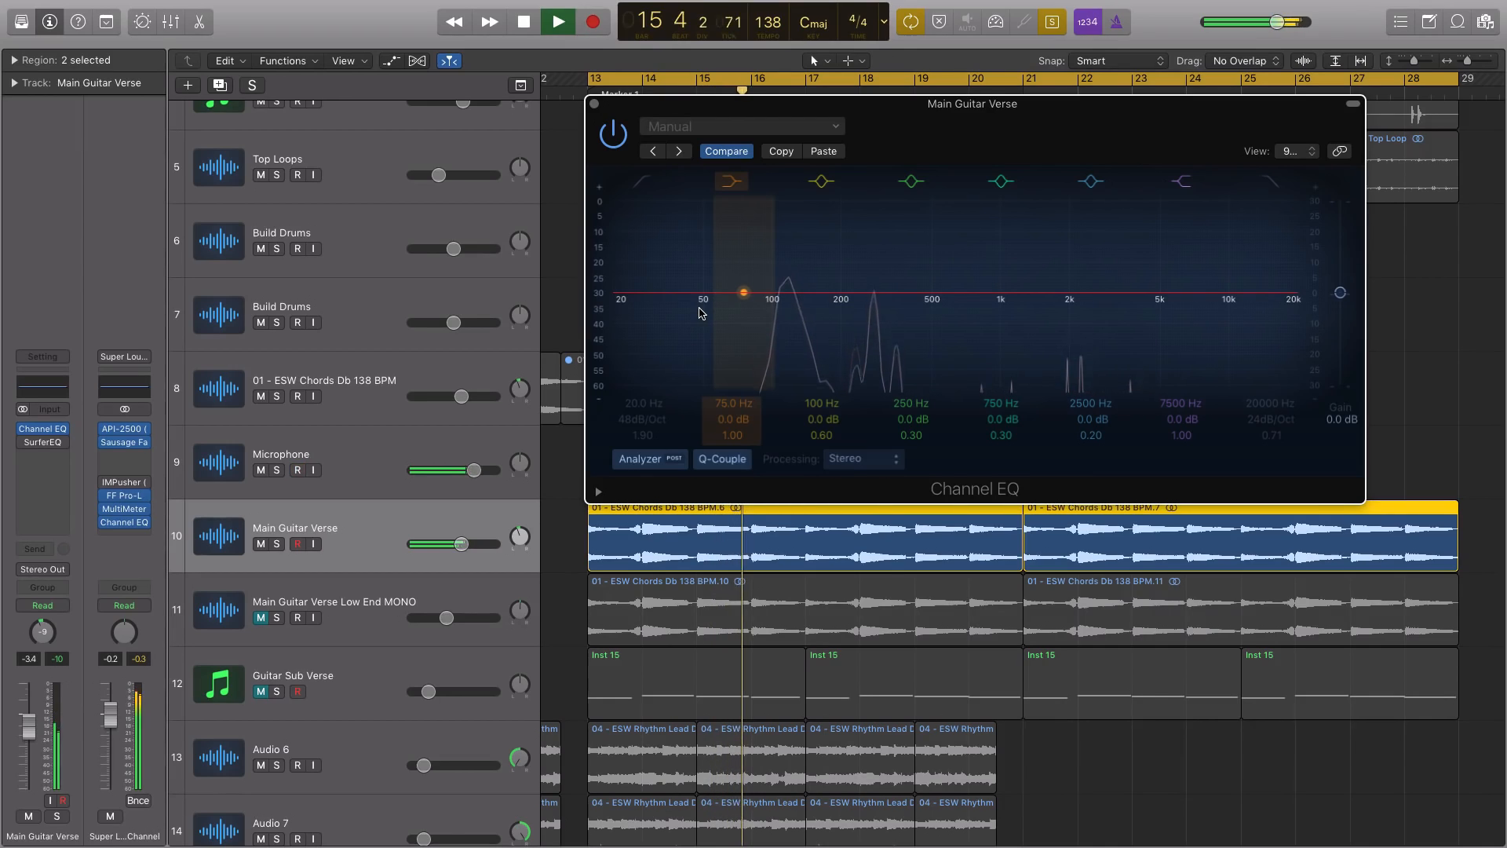
key(space)
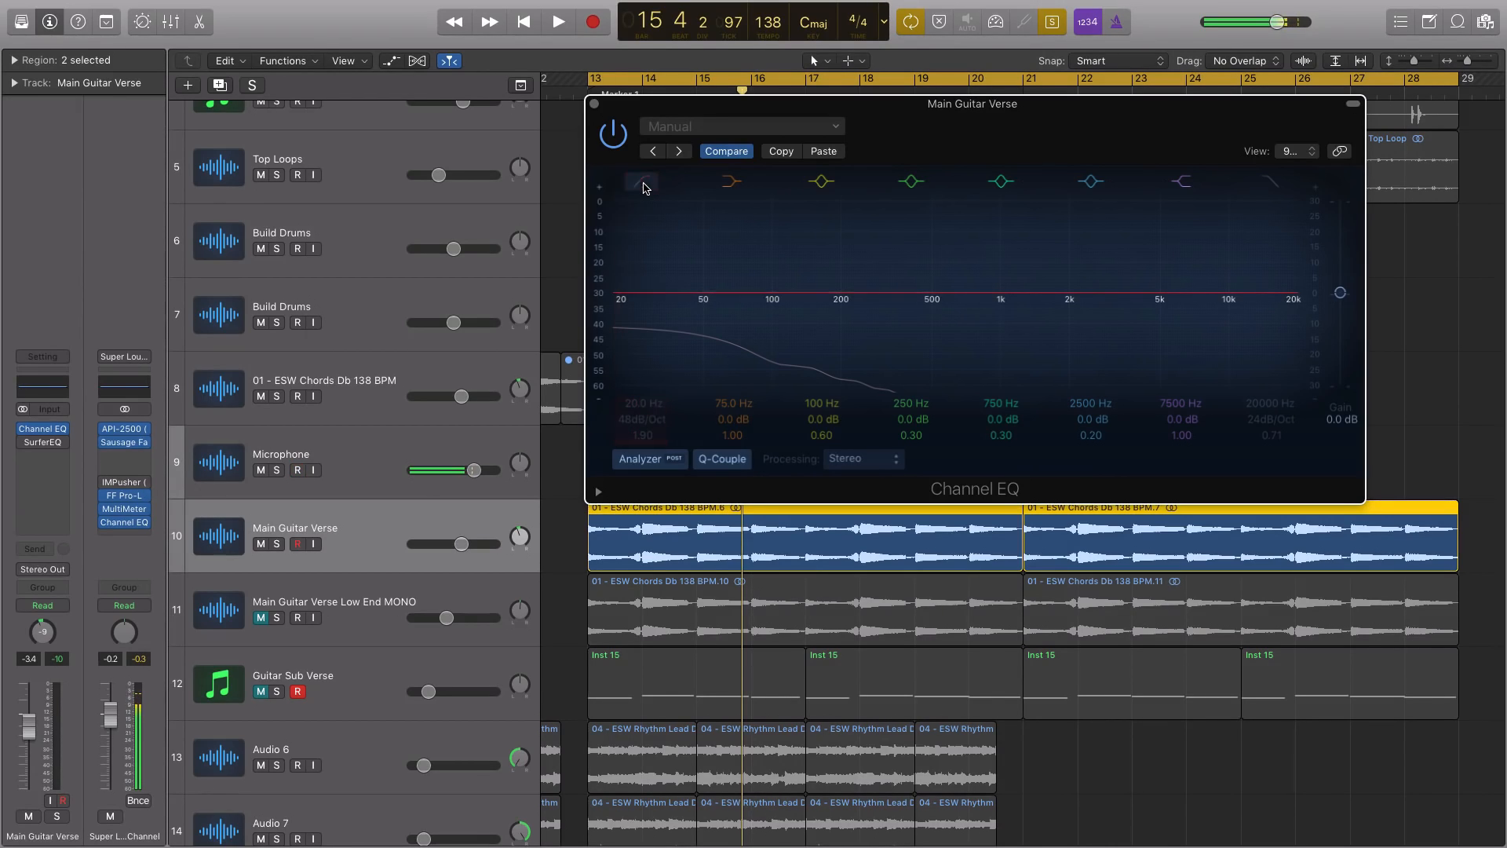
key(shift+space)
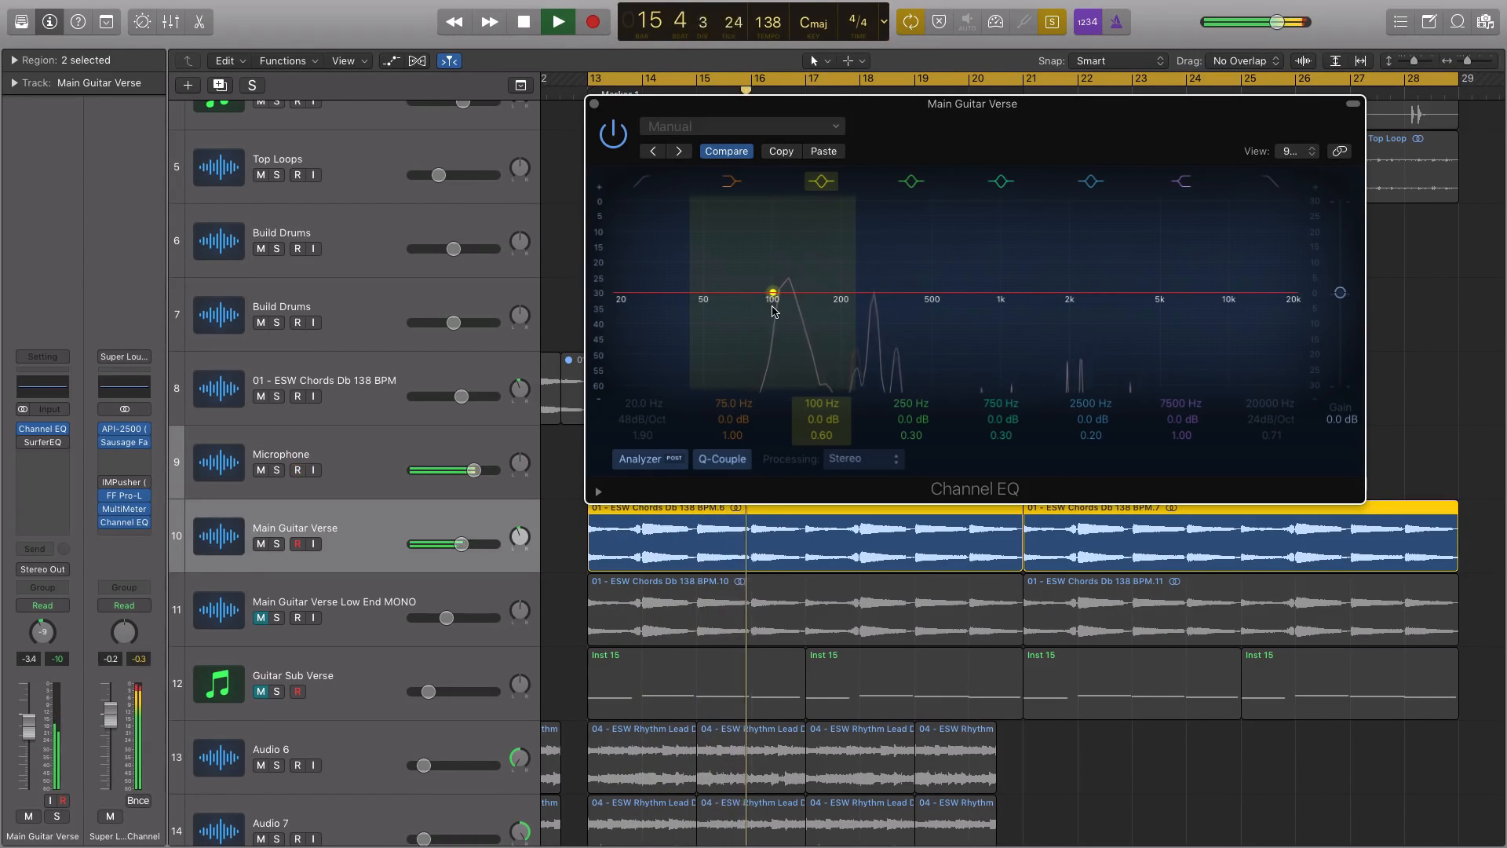
key(space)
Re-enable the low-cut band during playback of the soloed guitar and set it to 90 Hz, 48 dB/Oct, with a Q of 0.71
click(642, 182)
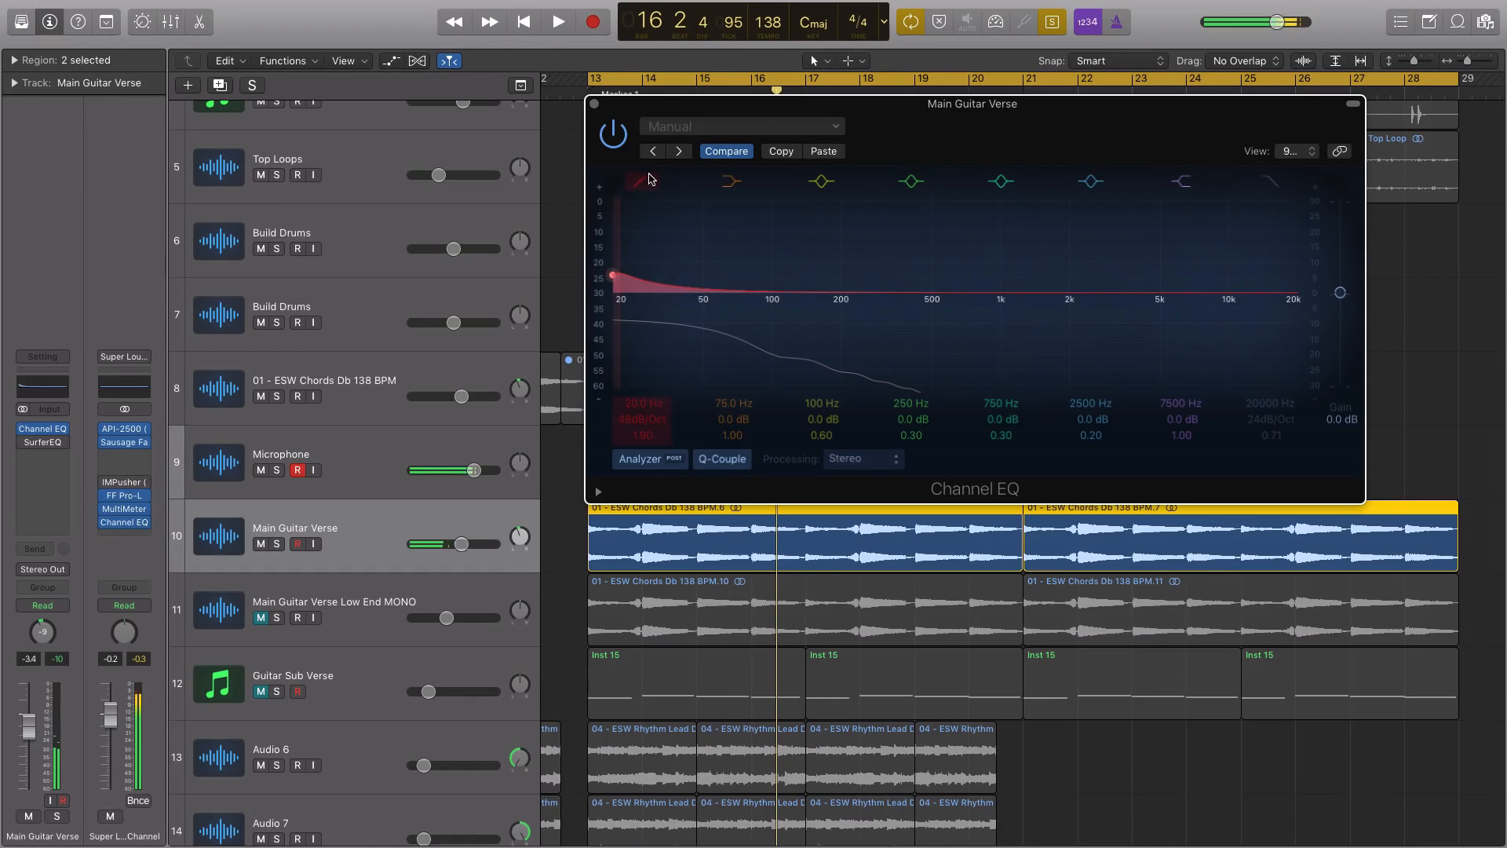
drag(613, 276, 730, 338)
key(space)
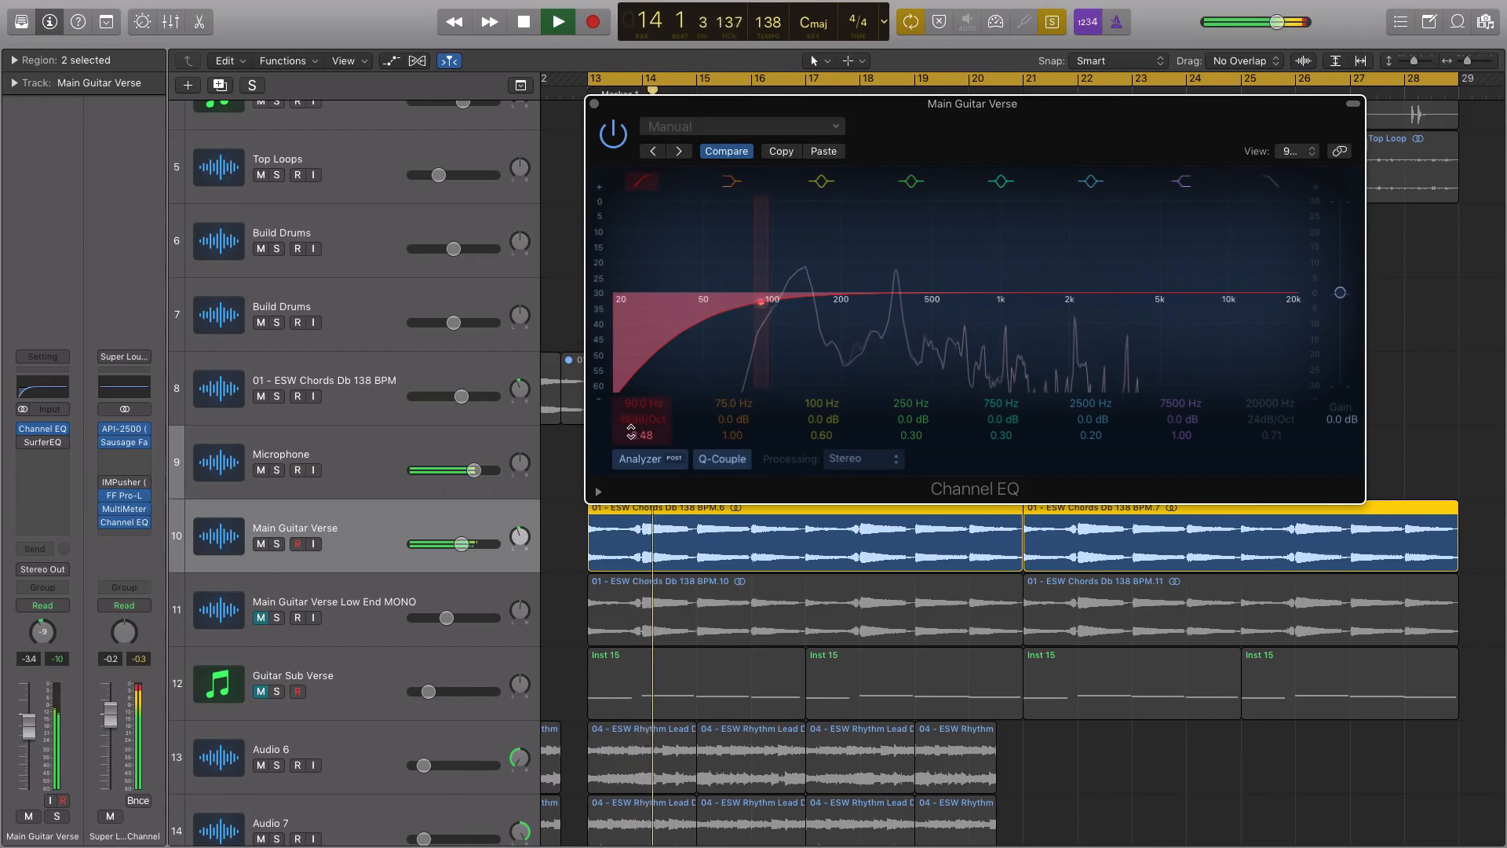
drag(631, 431, 631, 409)
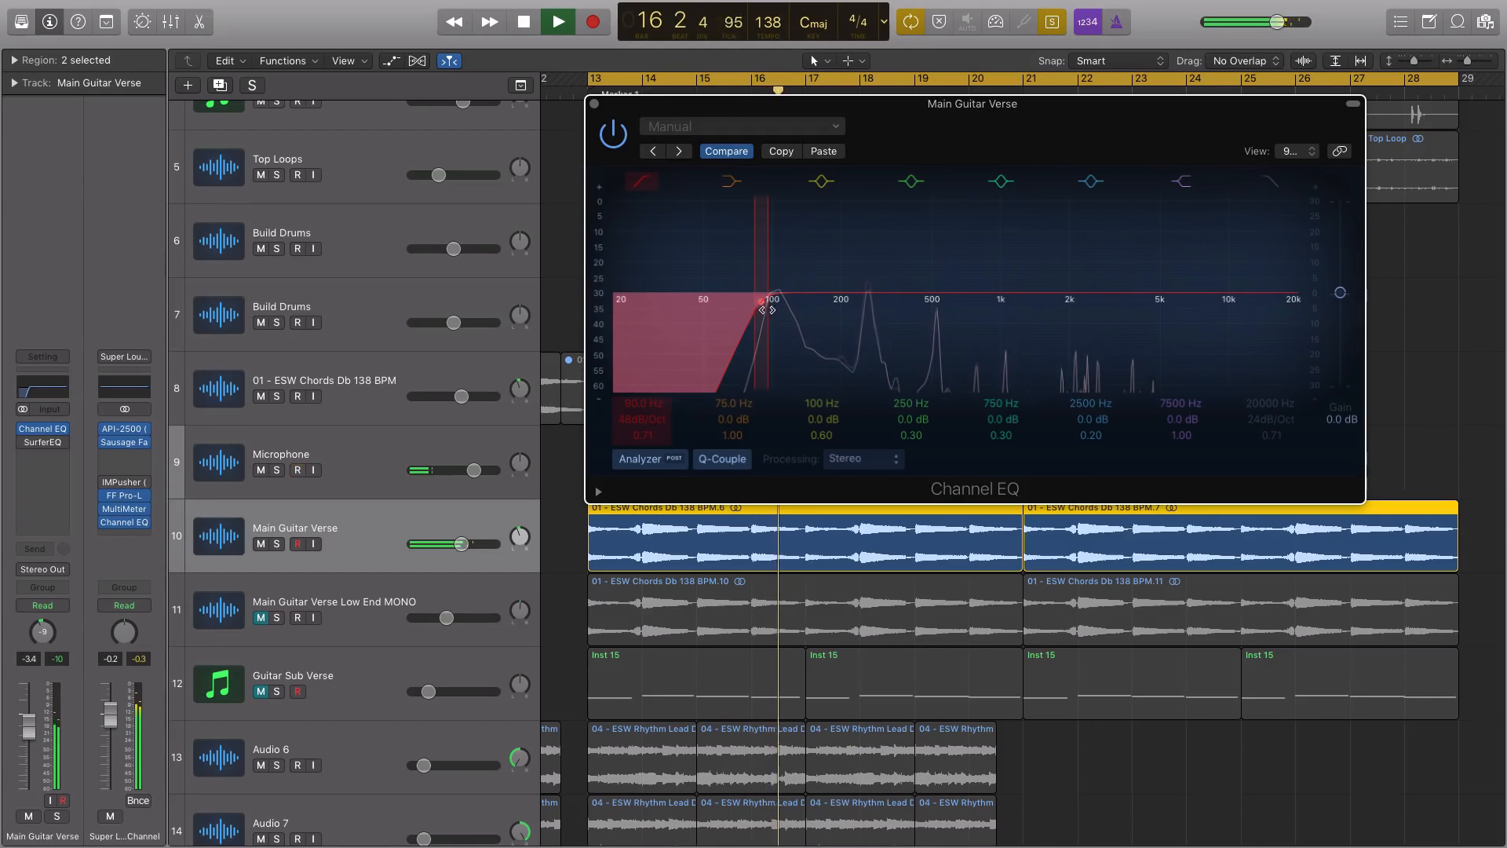
key(space)
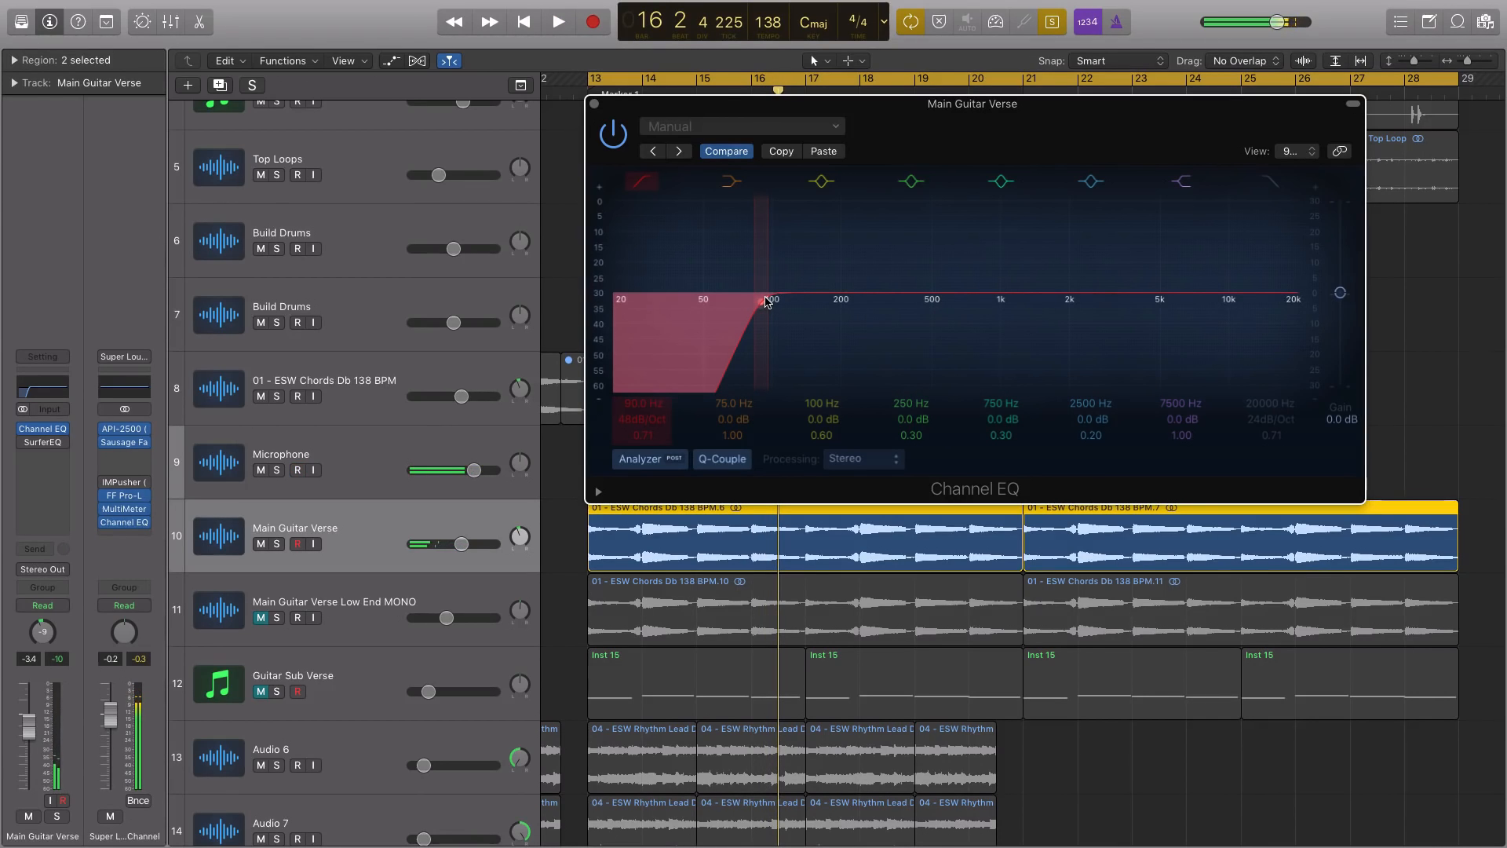
Turn off solo and listen to the filtered guitar within the full arrangement
key(ctrl+s)
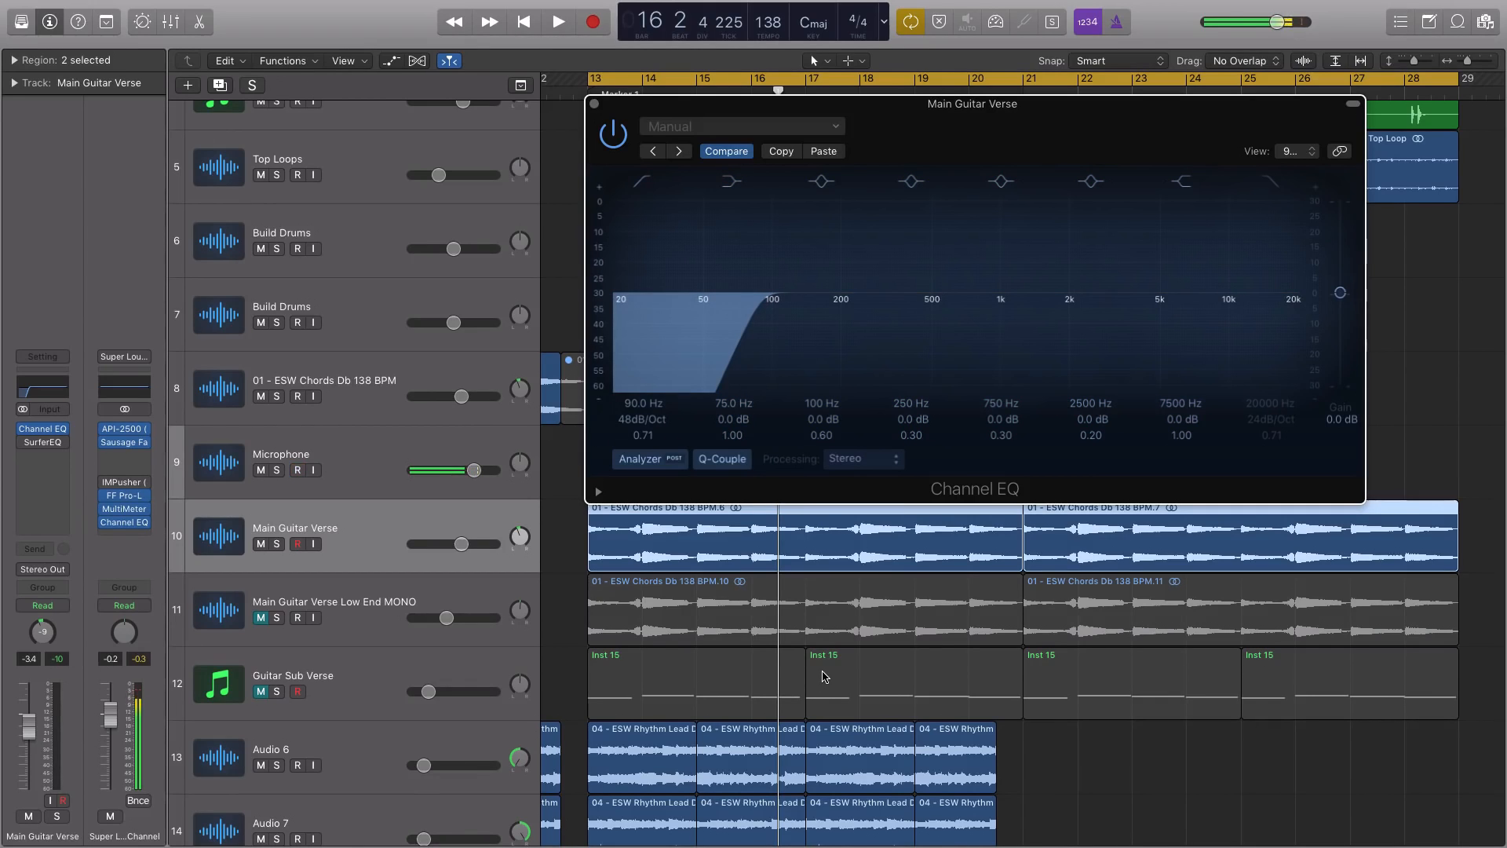
key(space)
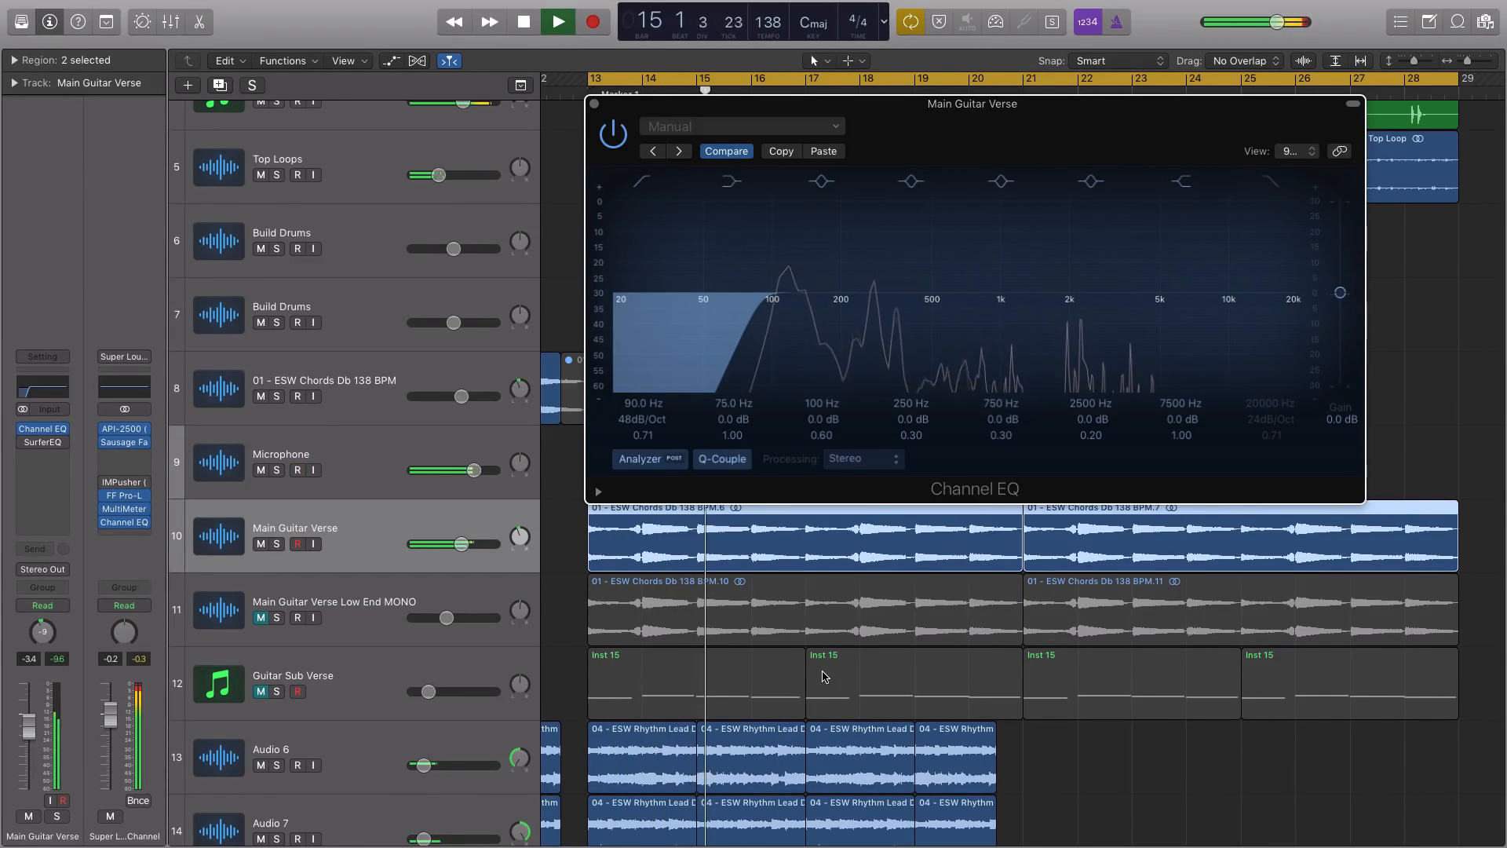
key(space)
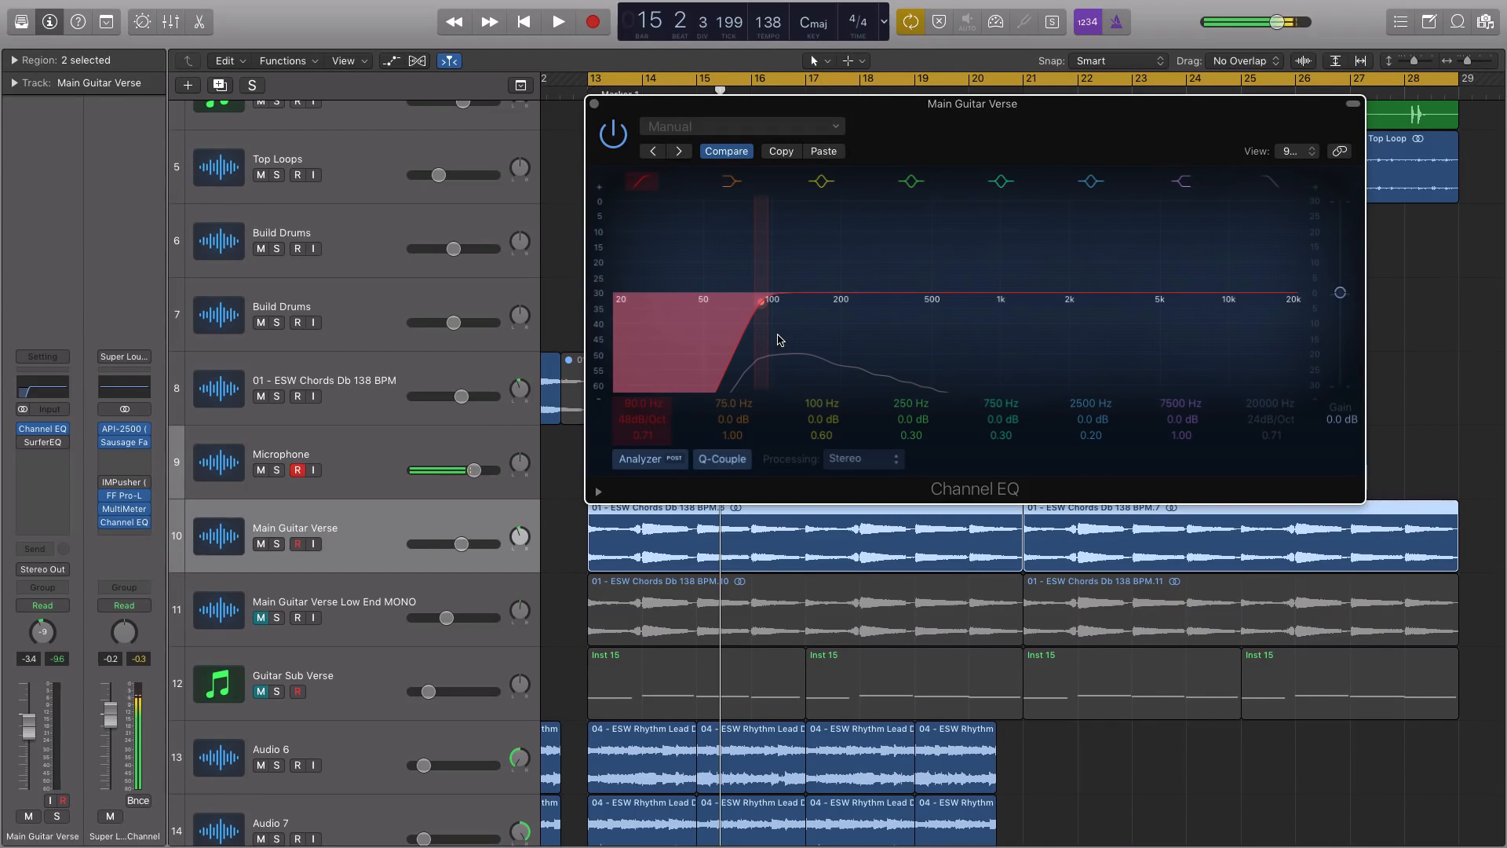
Solo the Main Guitar Verse regions again and raise the low cut to about 155 Hz while listening
key(ctrl+s)
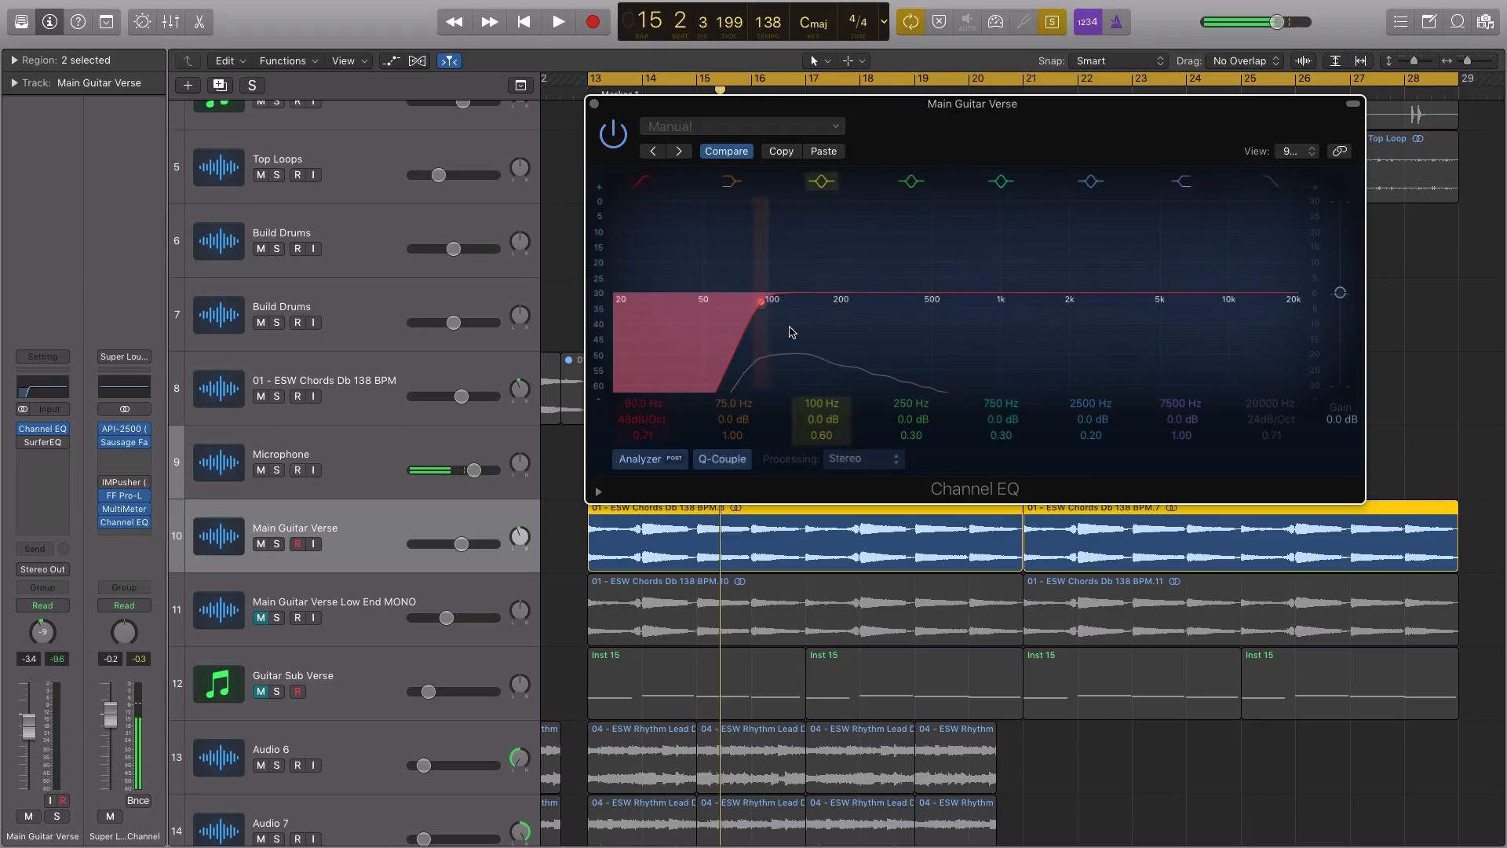
key(shift+space)
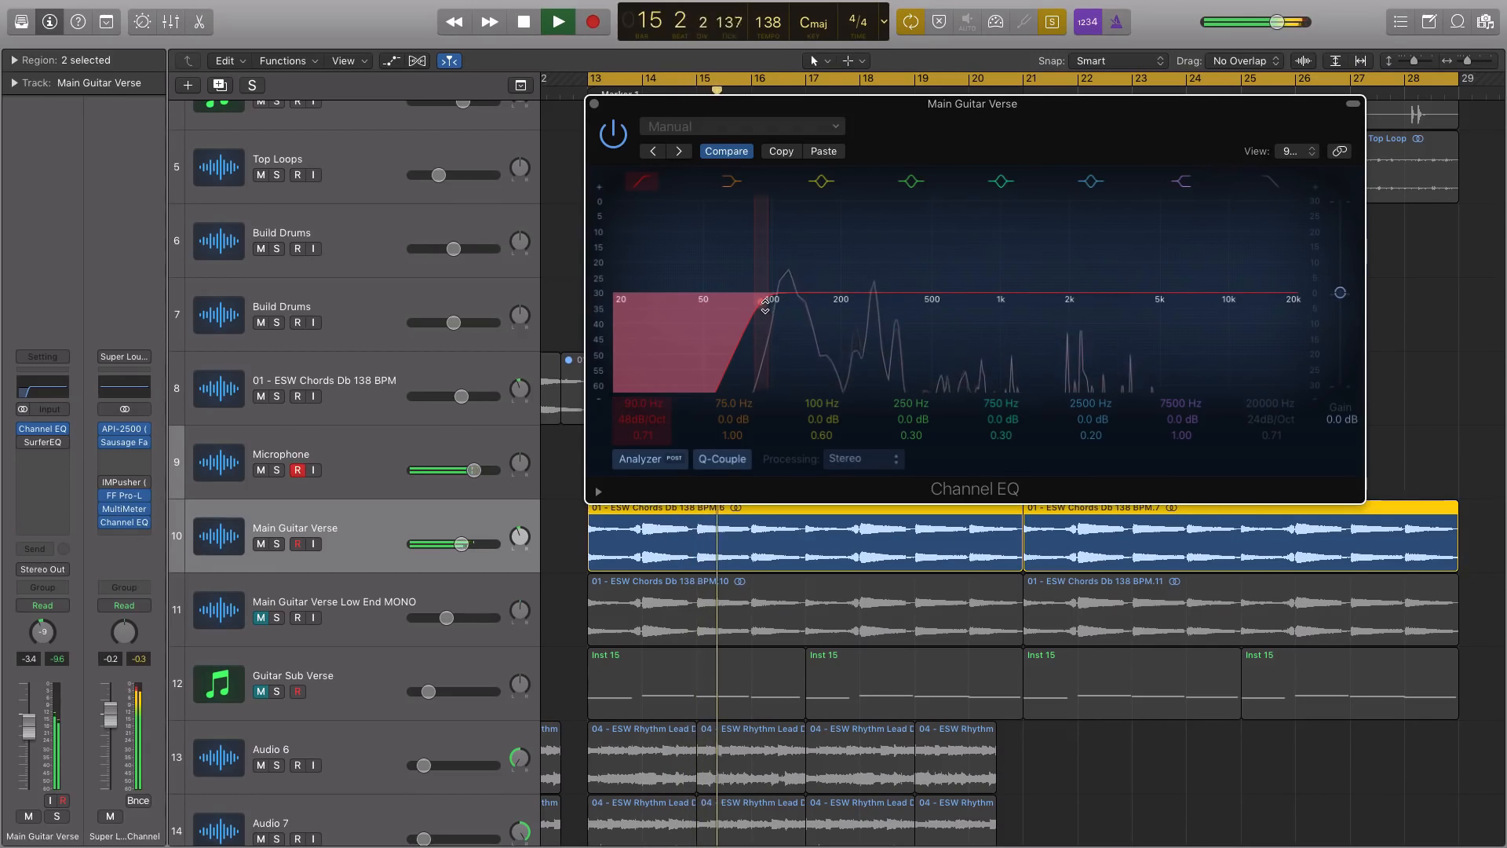
drag(765, 301, 813, 305)
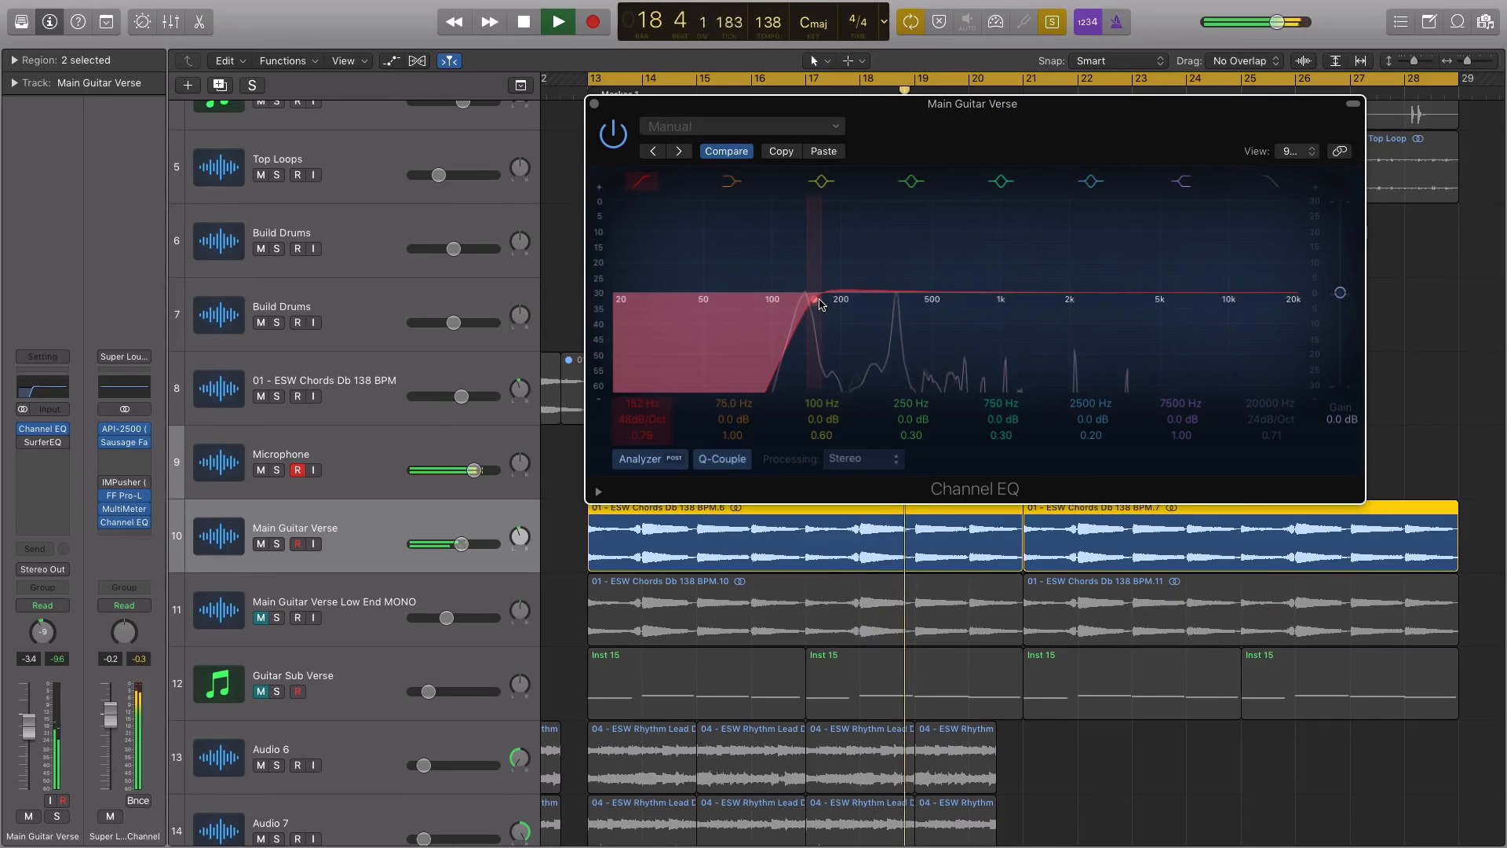
drag(815, 304, 822, 304)
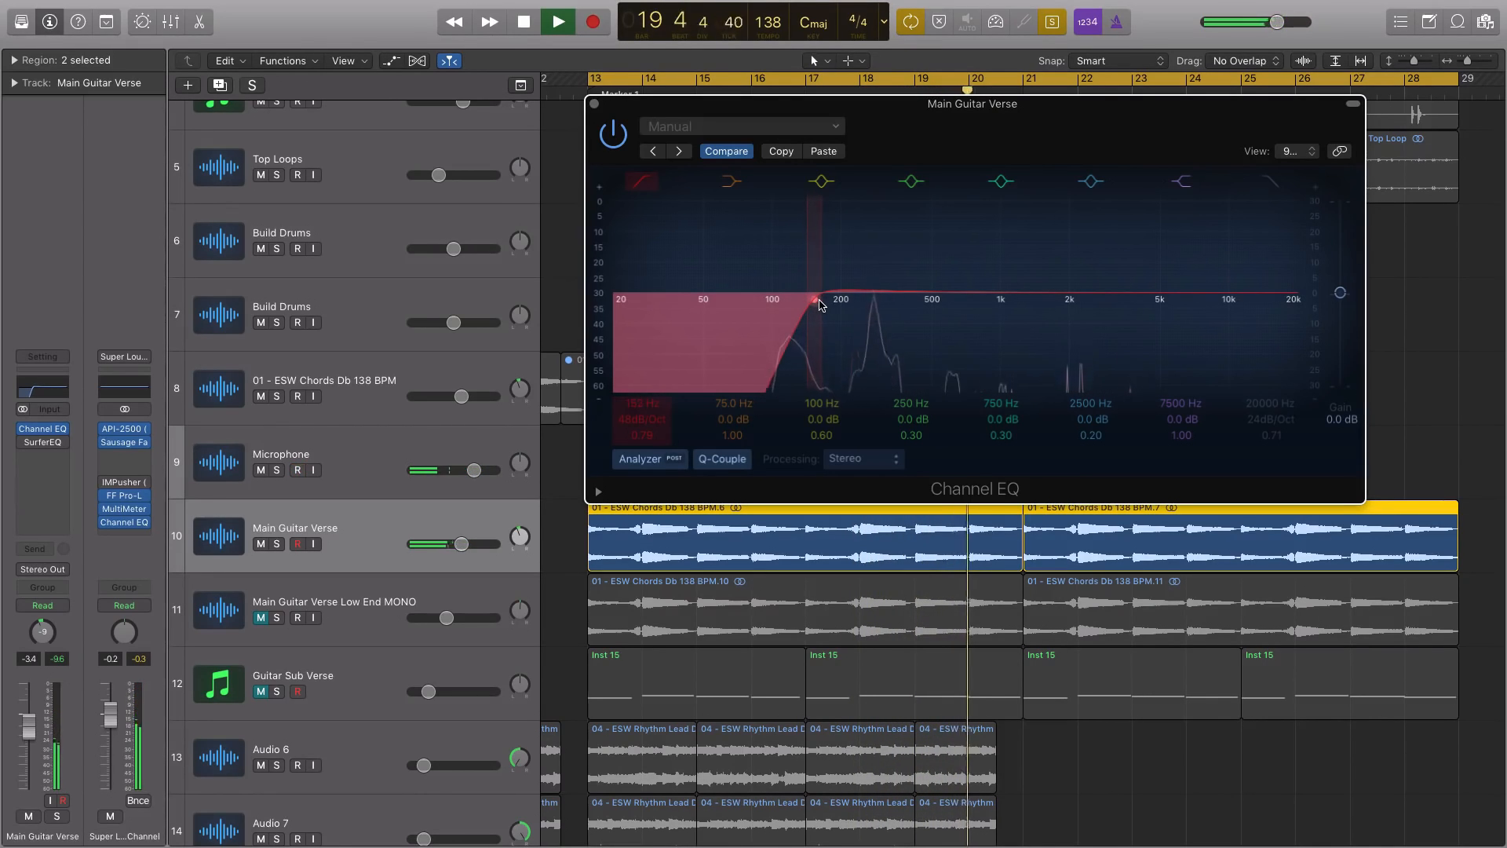
key(space)
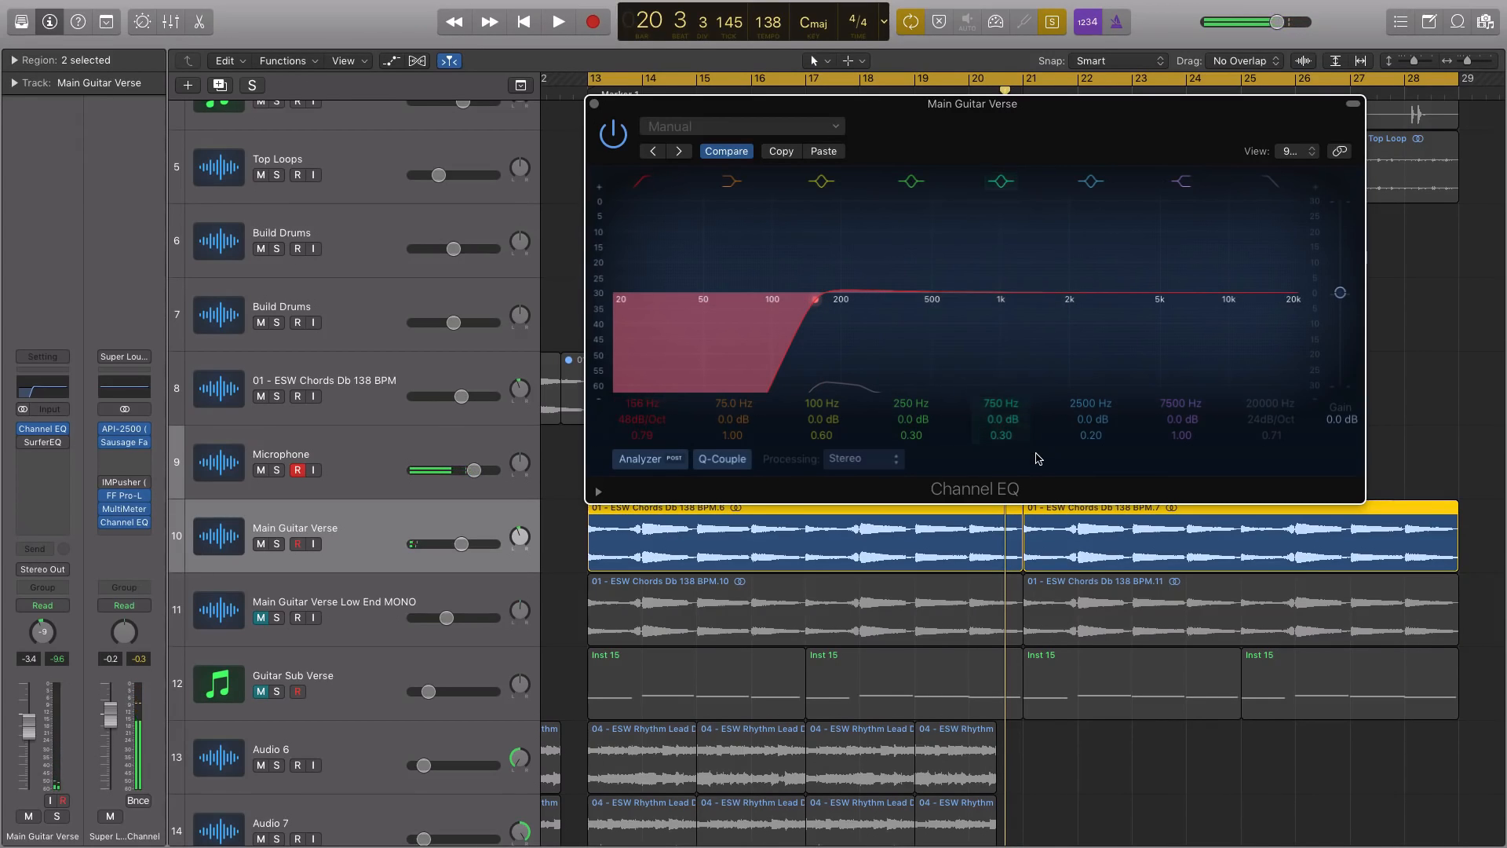
View the Channel EQ's processing modes without leaving Stereo, and play the soloed guitar with the higher low cut
click(884, 469)
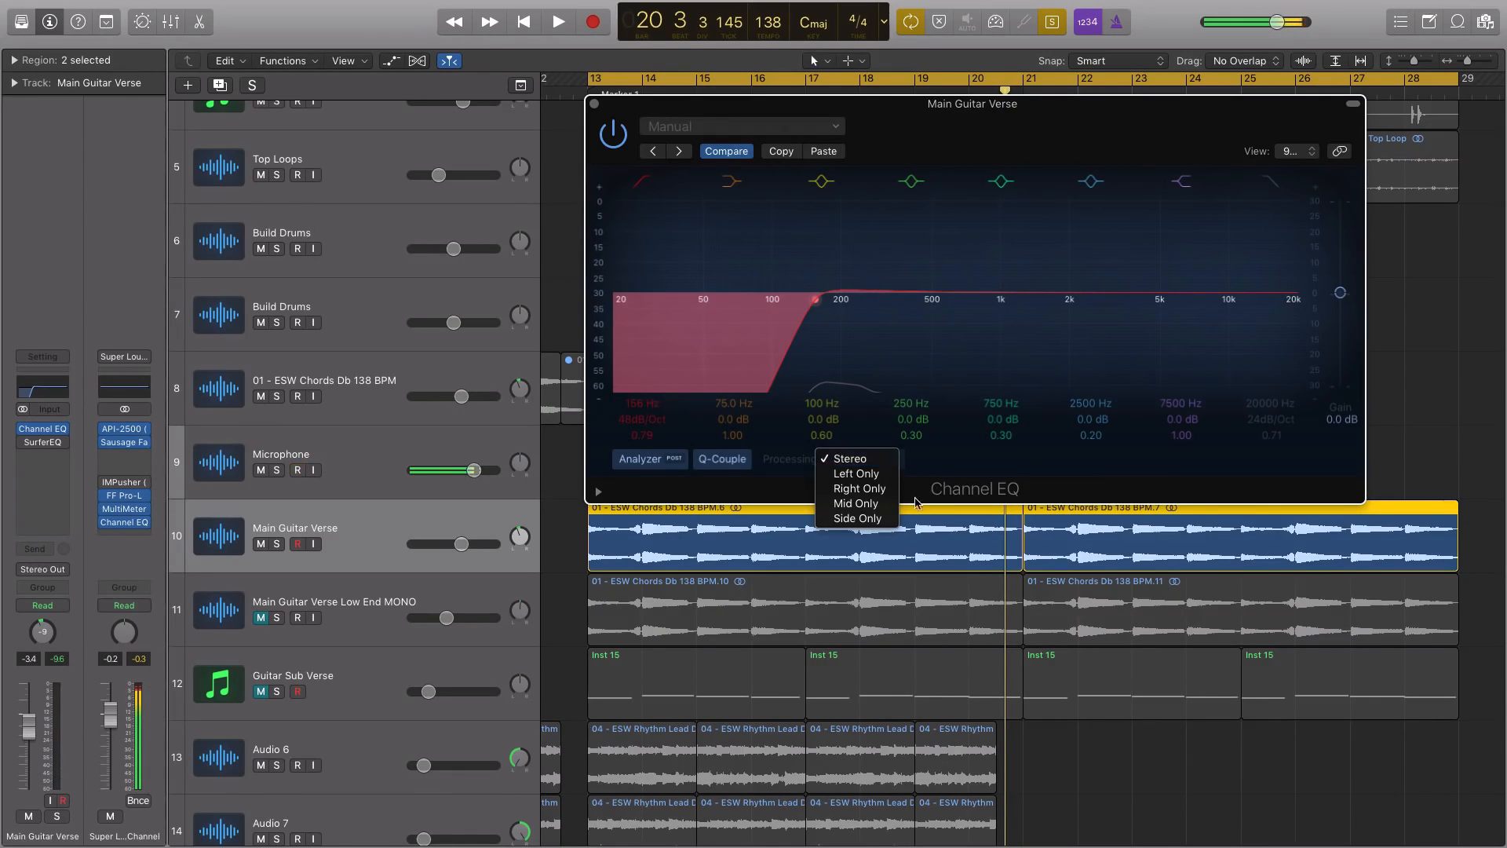
click(884, 466)
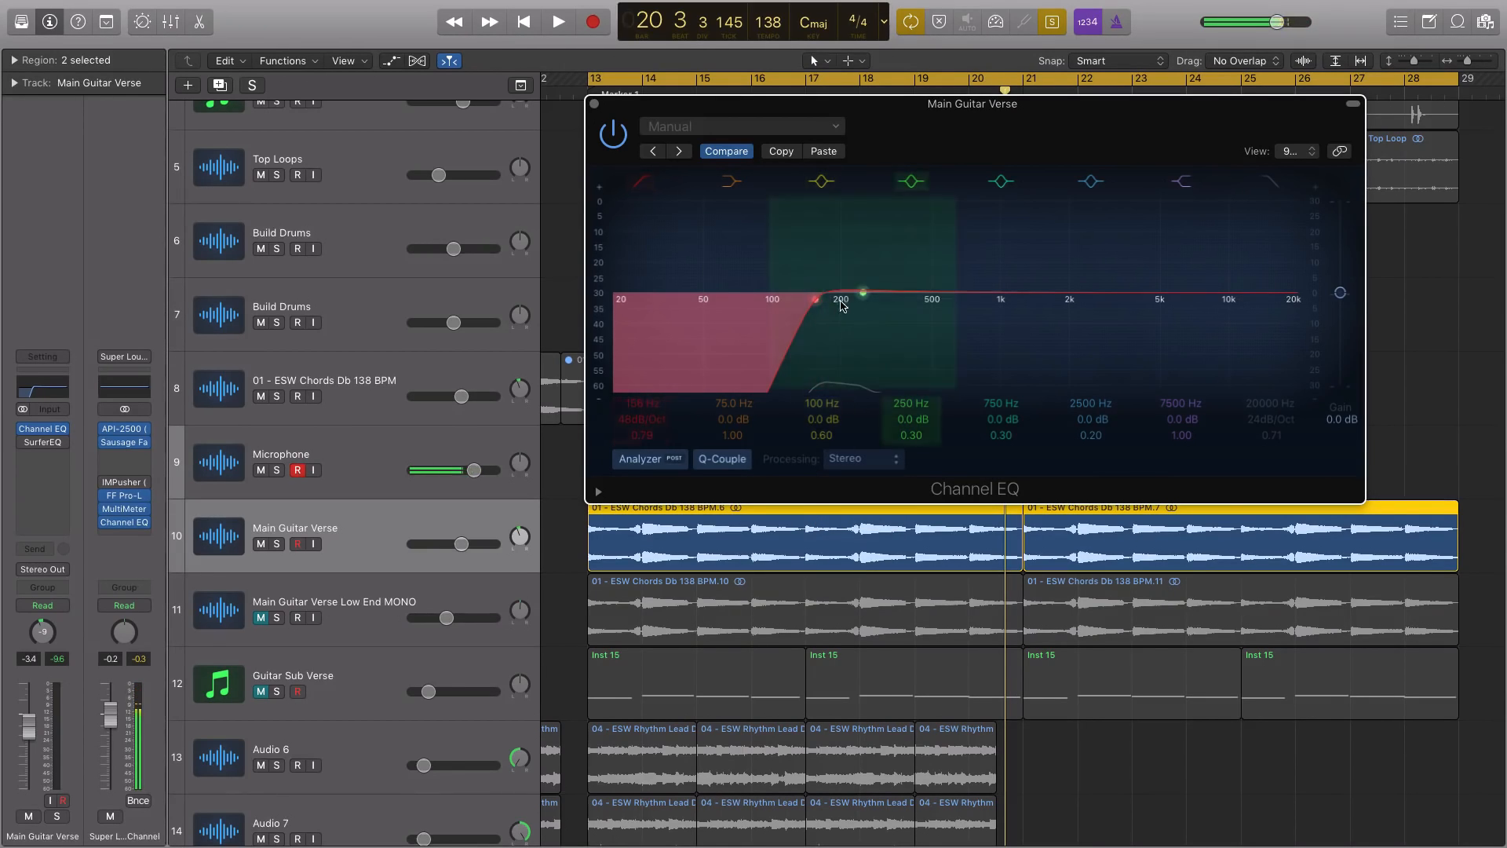
key(space)
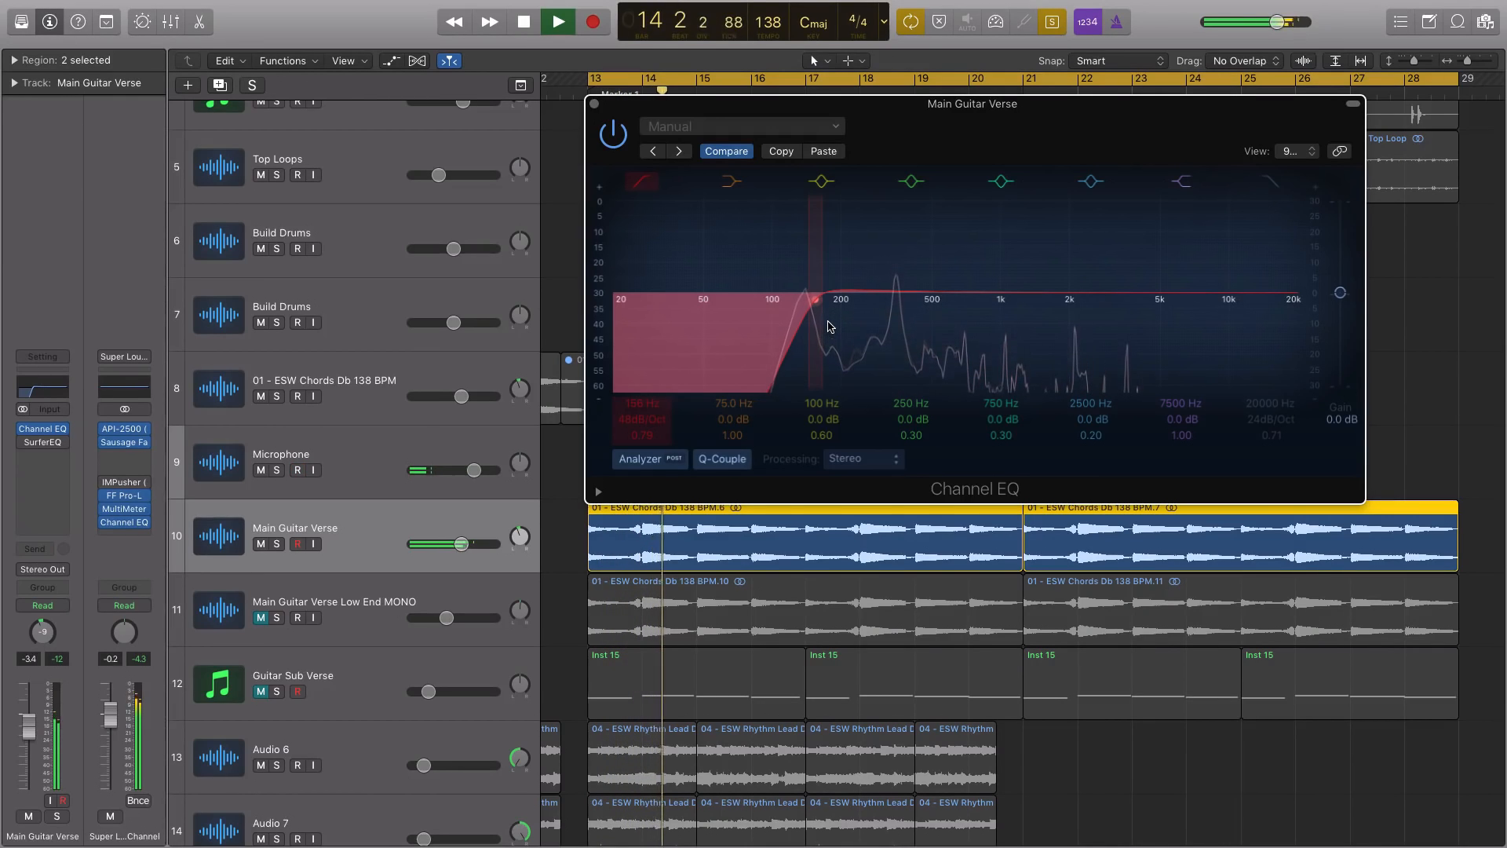
Compare the soloed guitar with the Channel EQ processing in Mid Only and Stereo during playback, finishing in Stereo
click(864, 458)
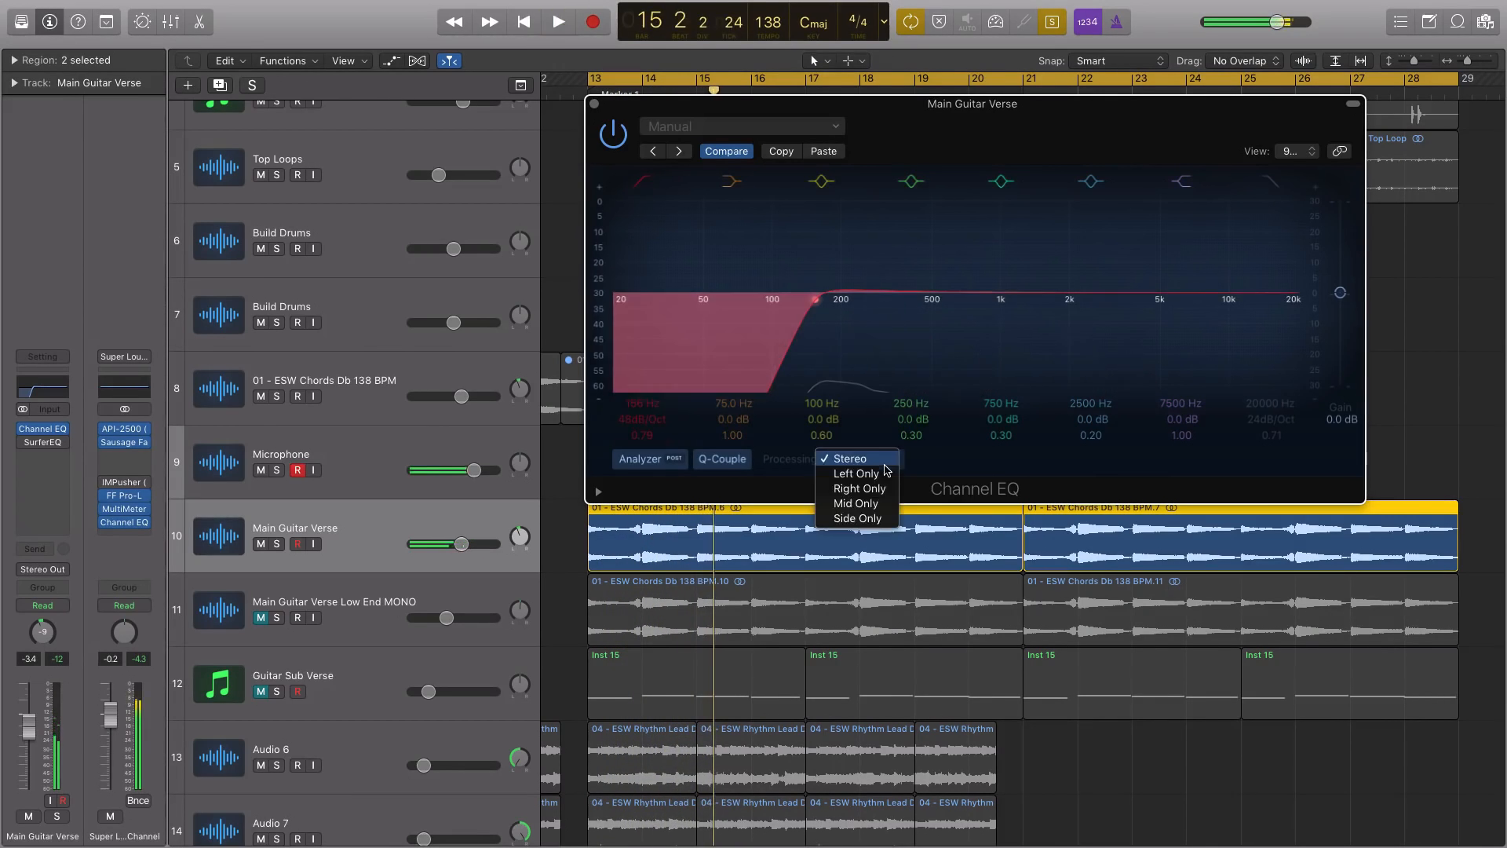
click(885, 503)
key(space)
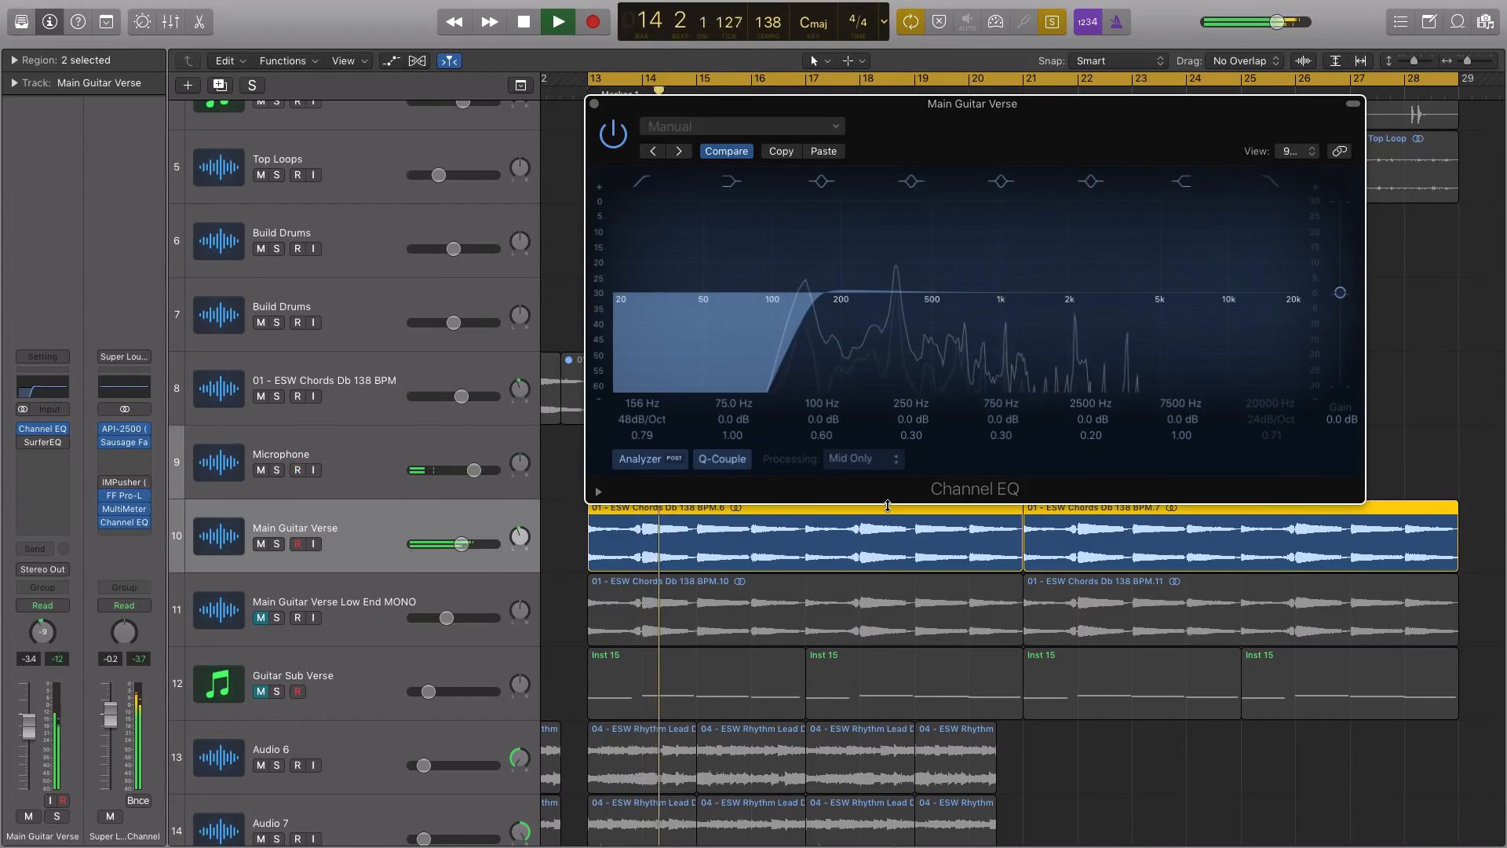
click(885, 464)
click(882, 419)
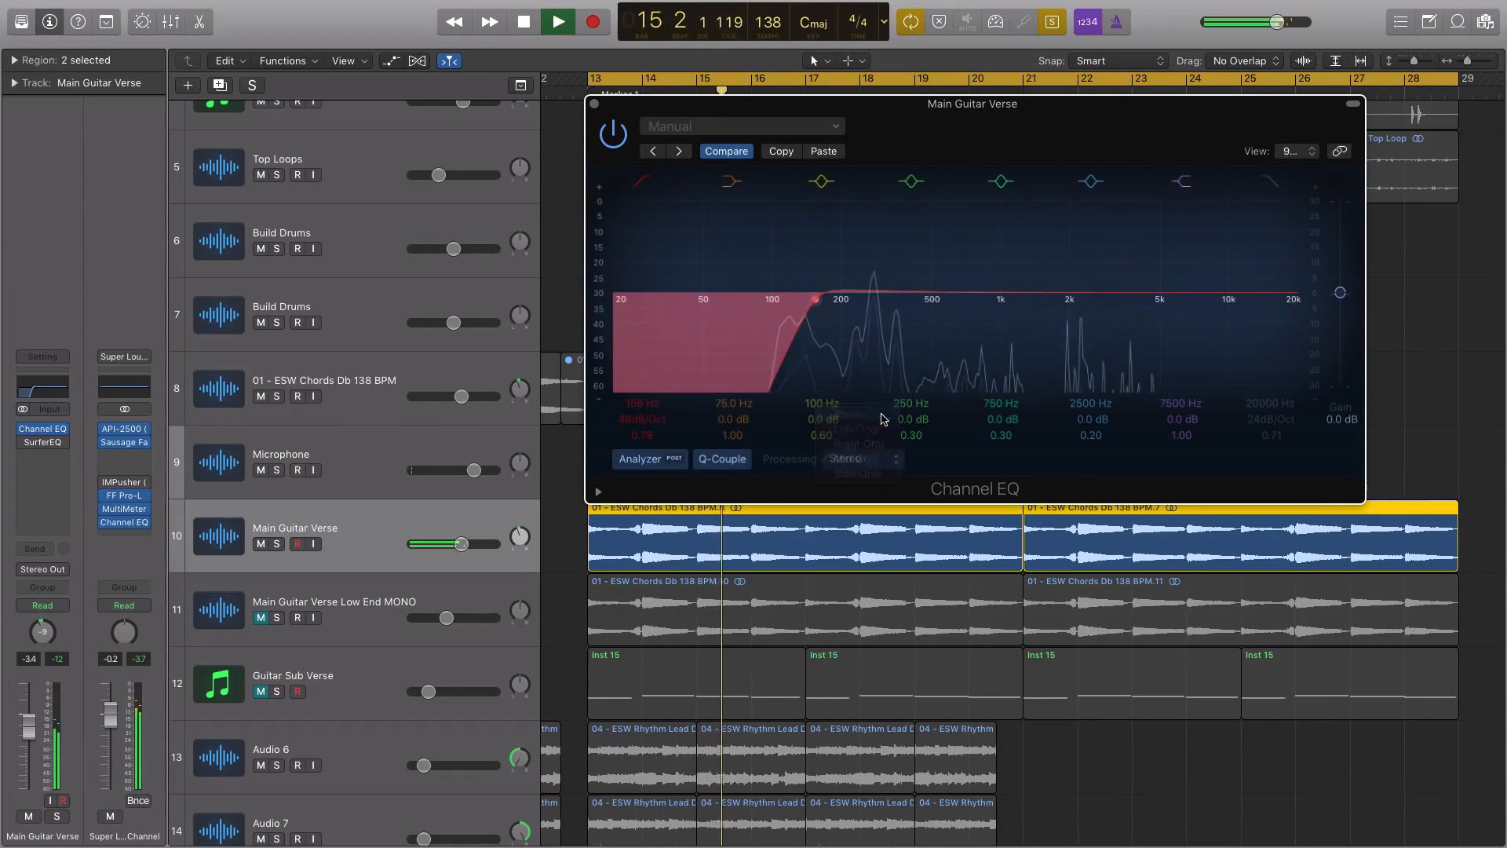
click(875, 460)
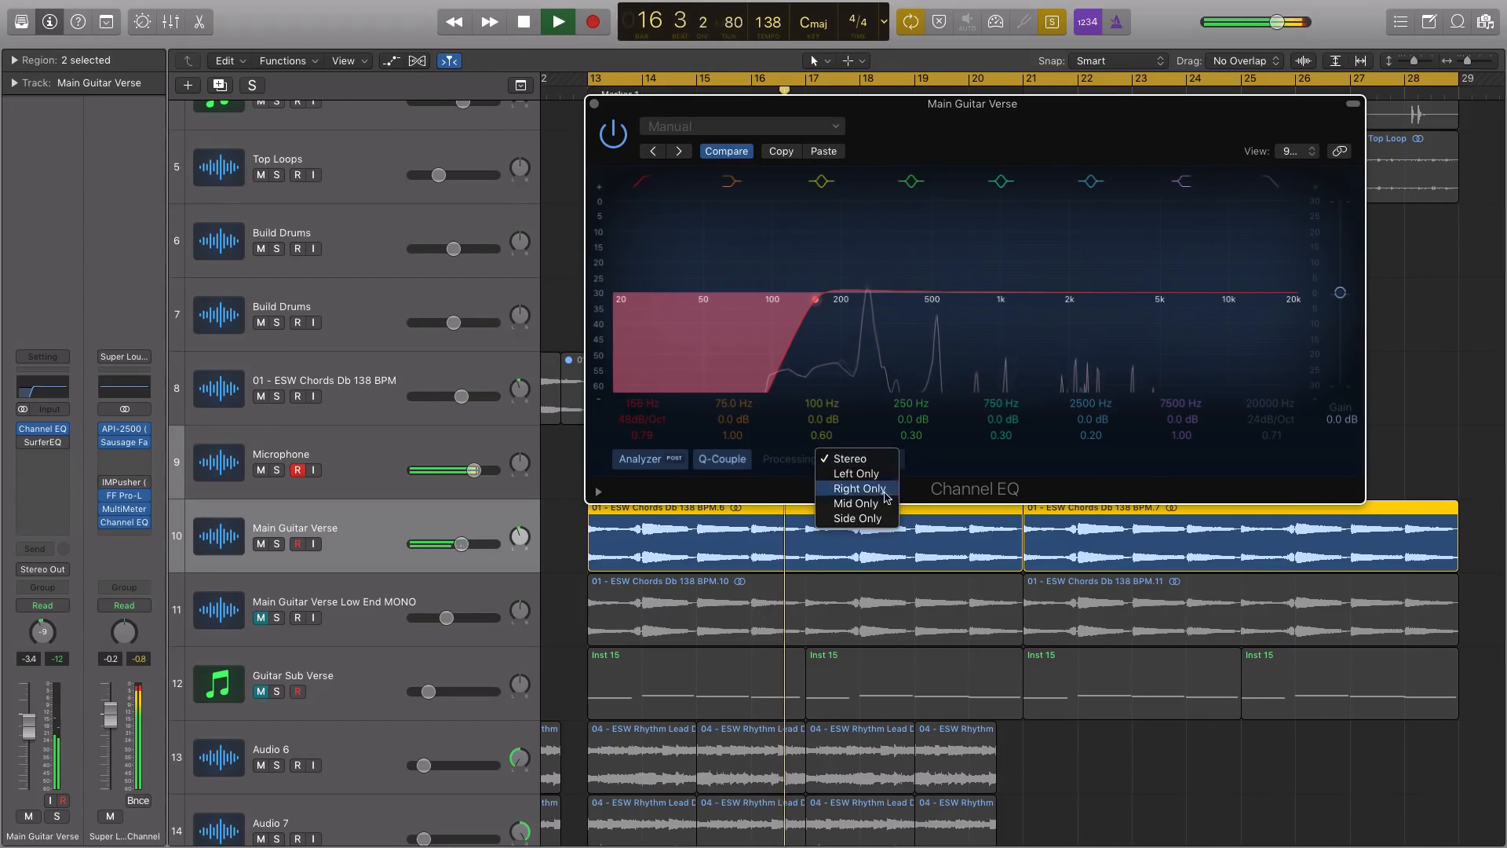
click(857, 503)
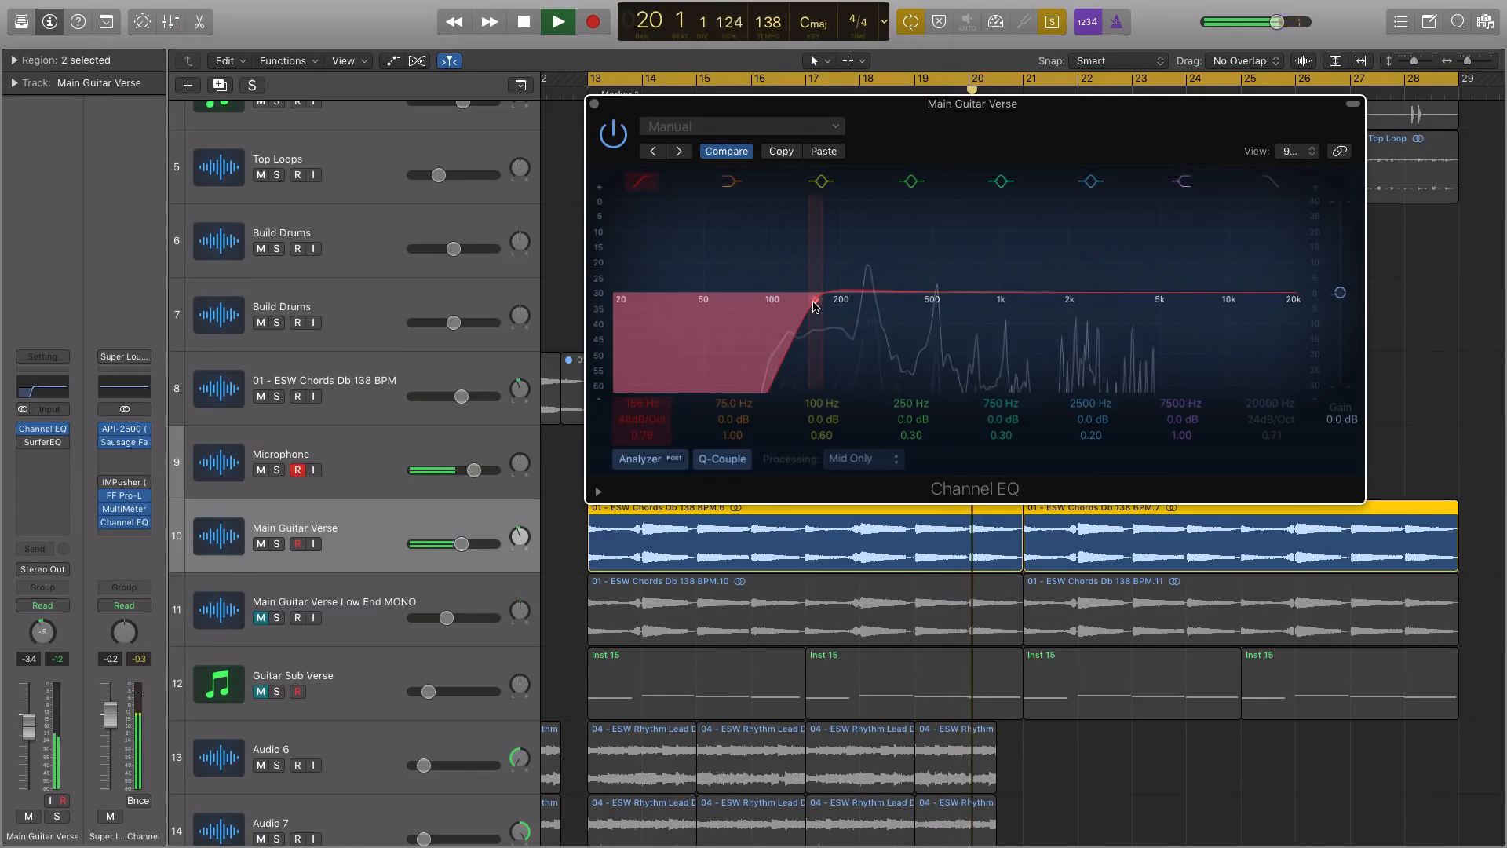
key(space)
click(863, 458)
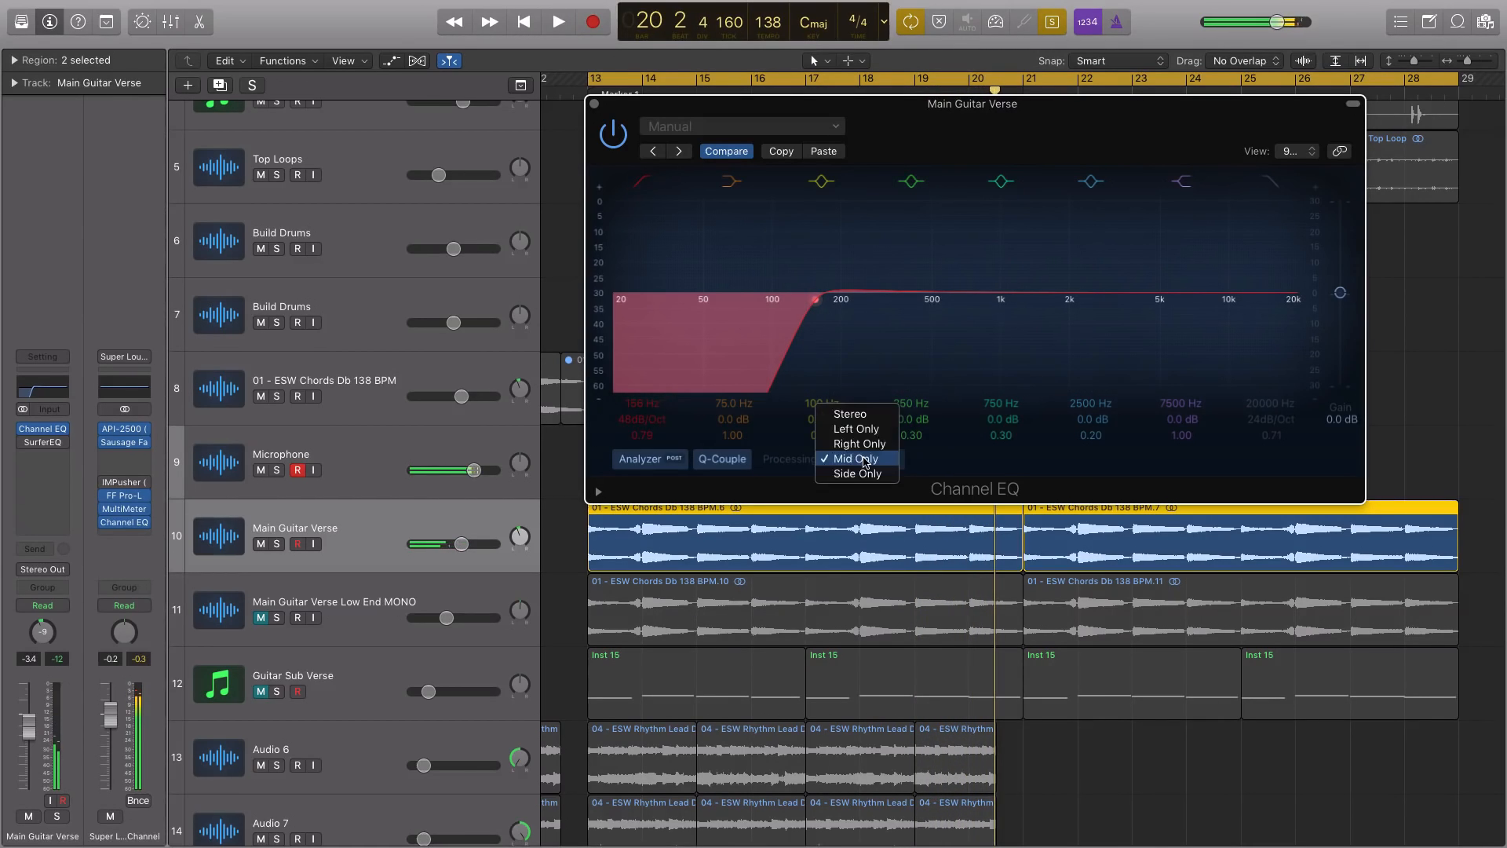
click(853, 420)
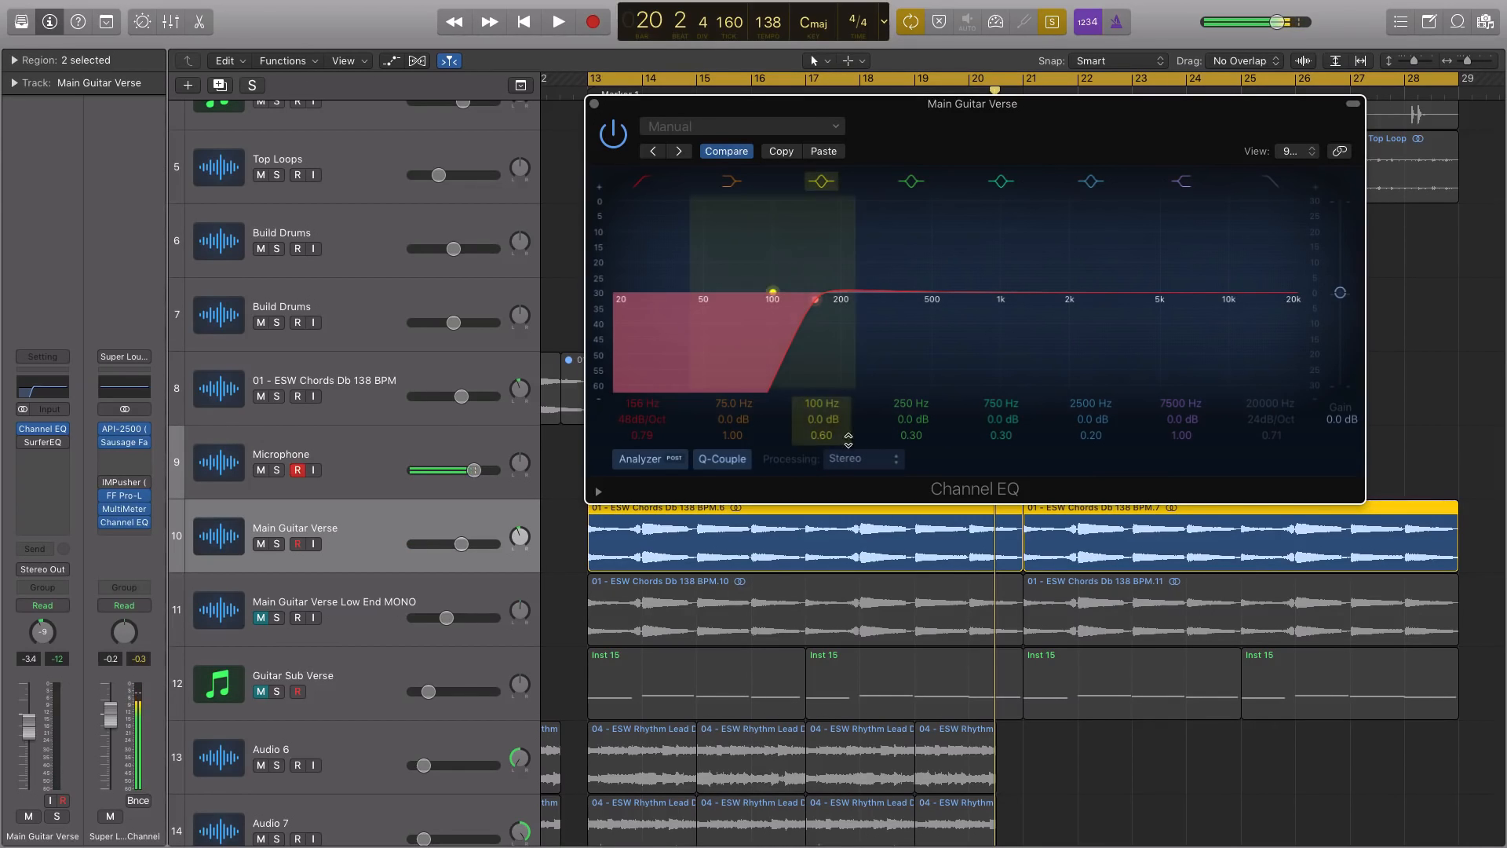
Close the Main Guitar Verse Channel EQ and play the soloed guitar briefly from bar 13
key(space)
click(595, 104)
key(space)
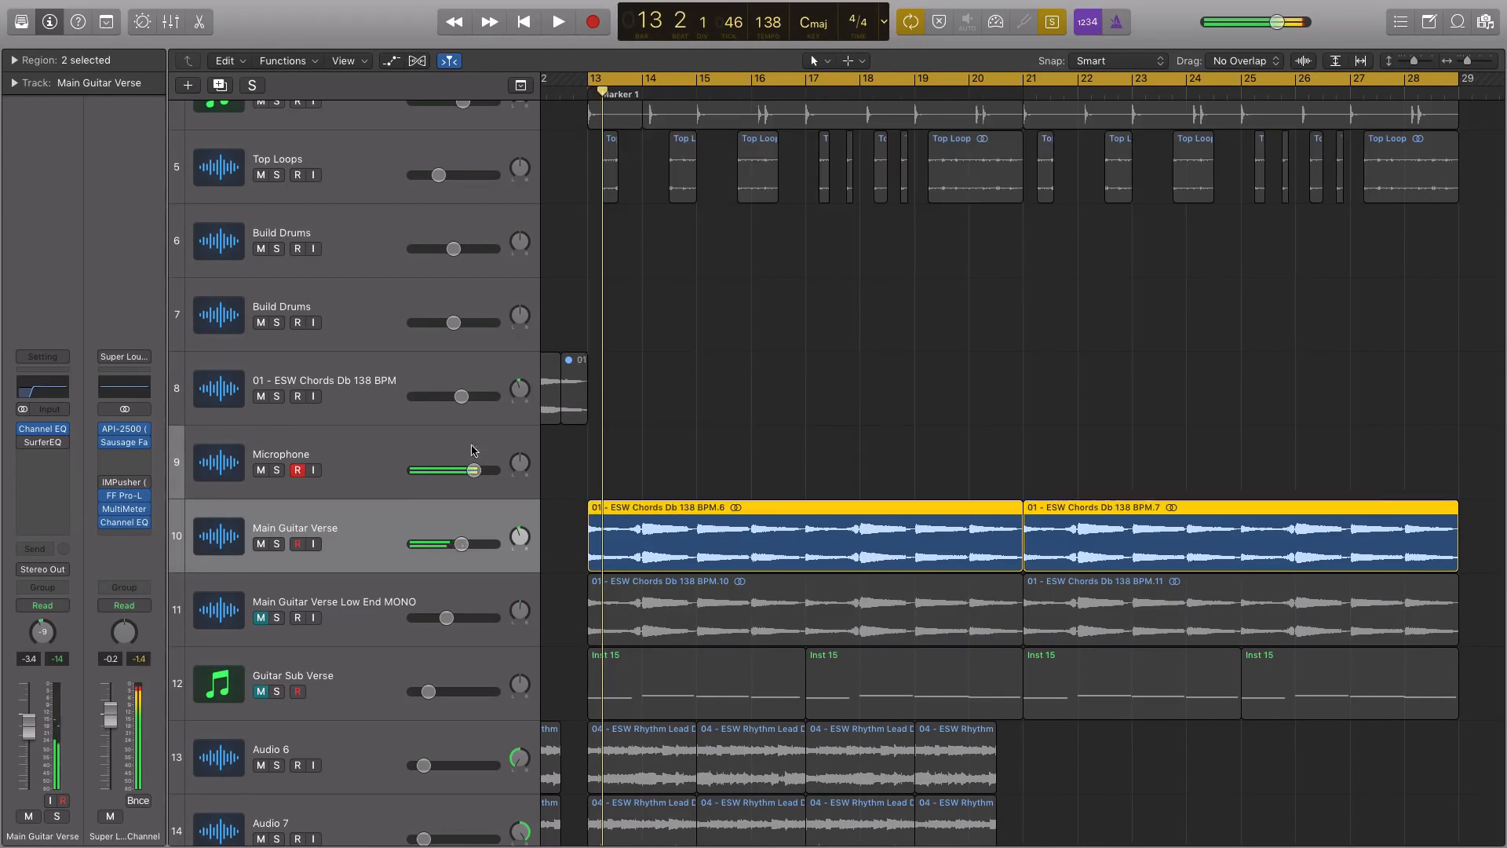
Unmute the Main Guitar Verse Low End MONO track and play it soloed with its Channel EQ bypassed
click(381, 589)
click(262, 618)
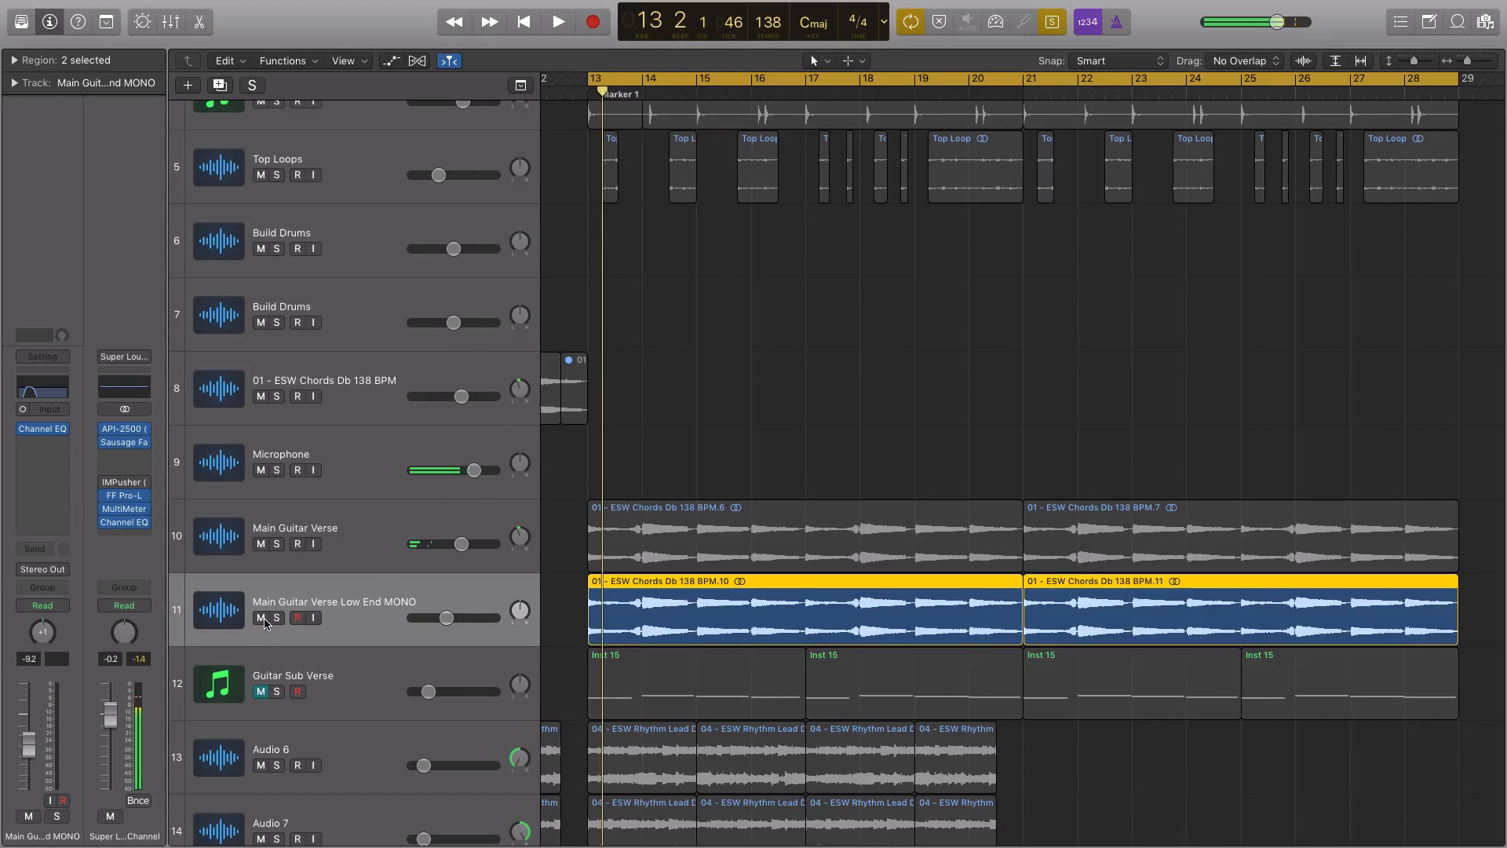
click(25, 430)
key(space)
scroll(197, 498, up, 1)
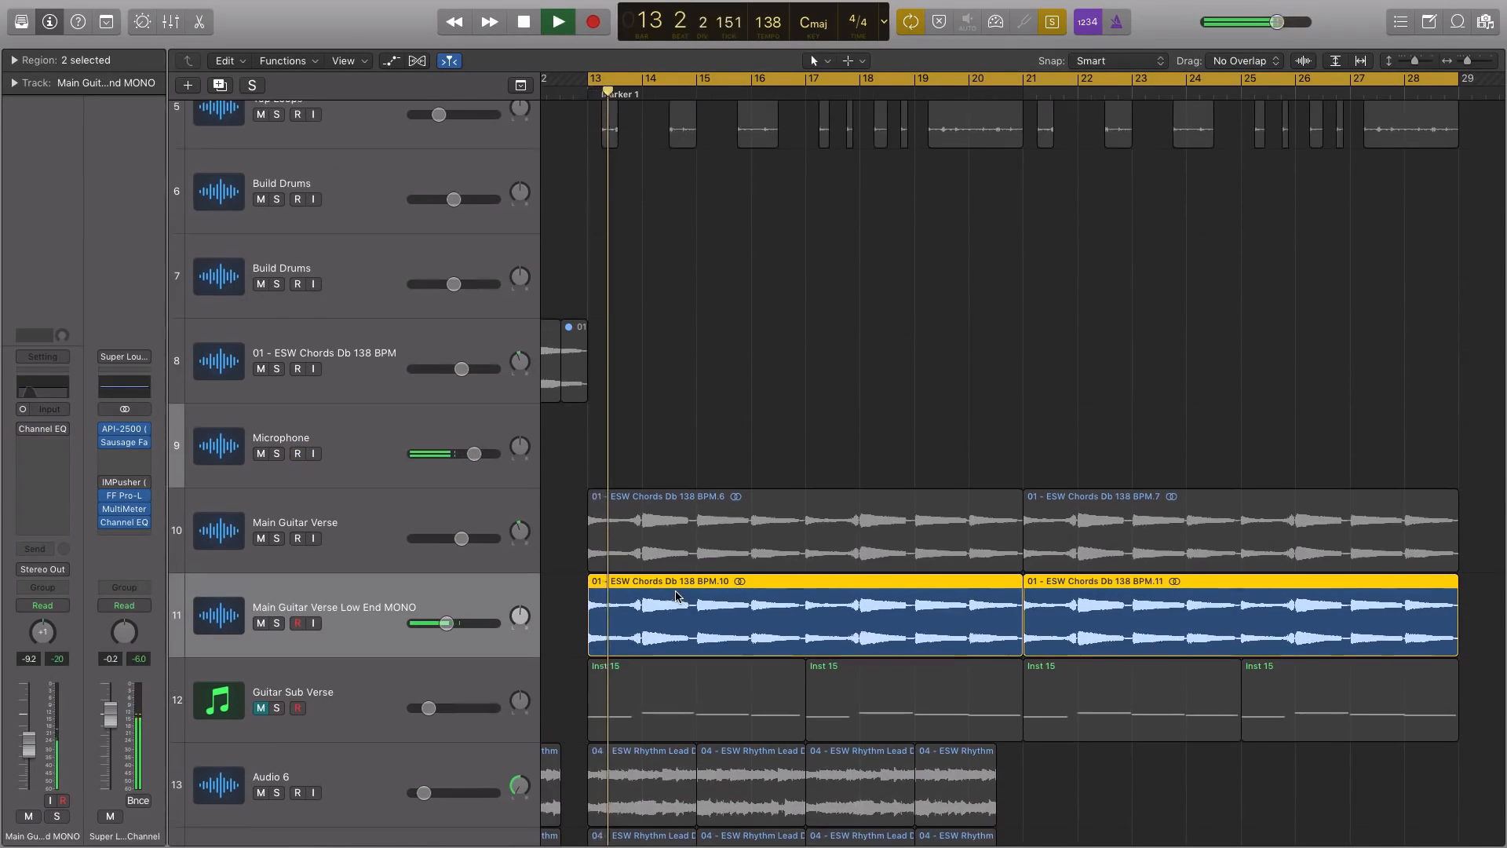
scroll(196, 497, right, 1)
key(space)
Re-enable the Low End MONO track's Channel EQ, open it and access its high-cut frequency value
click(25, 431)
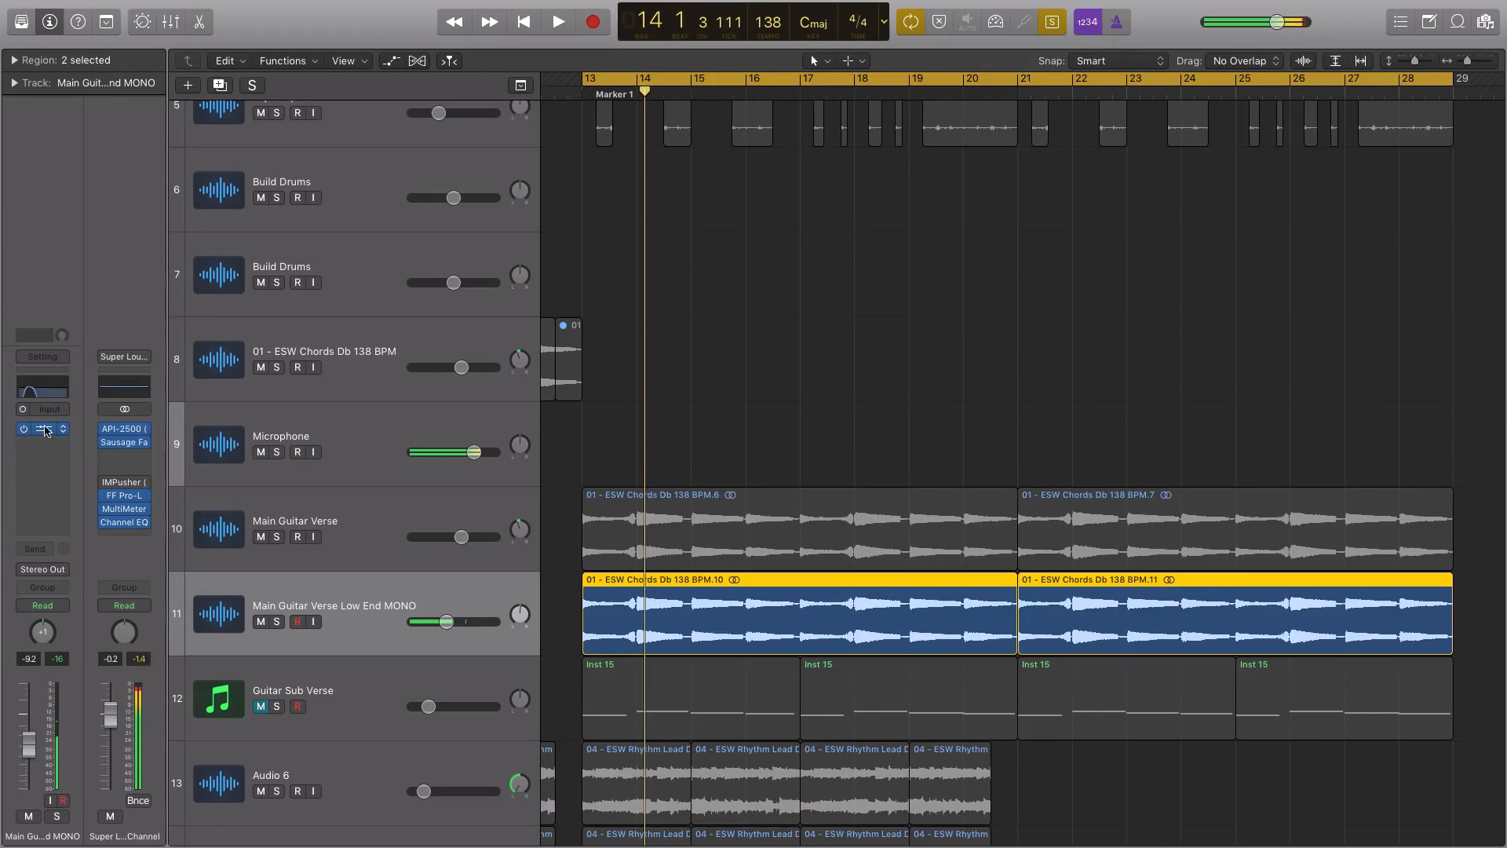
click(44, 431)
drag(608, 128, 747, 130)
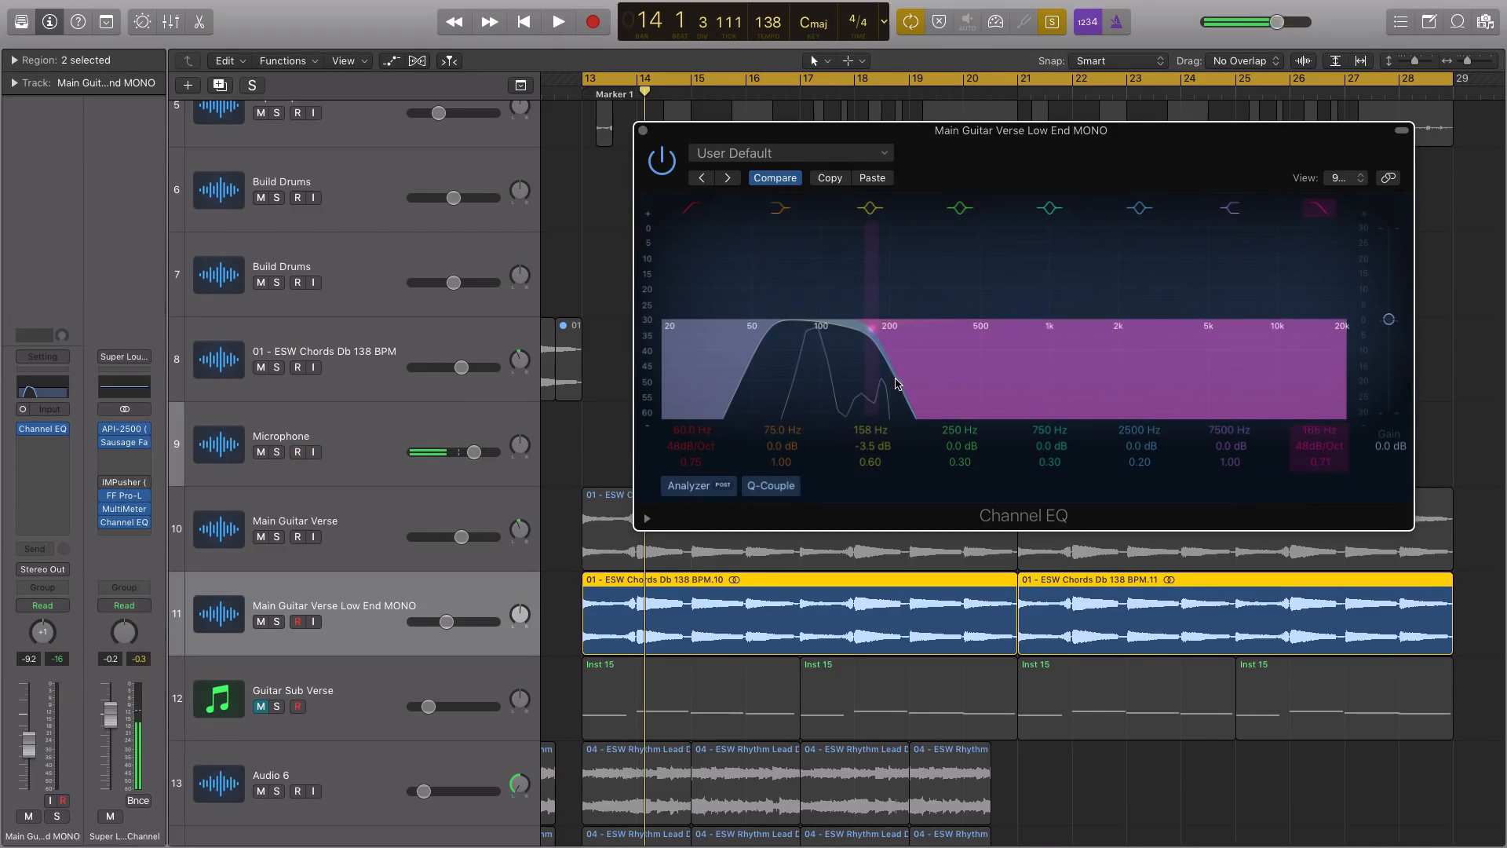
double_click(1320, 431)
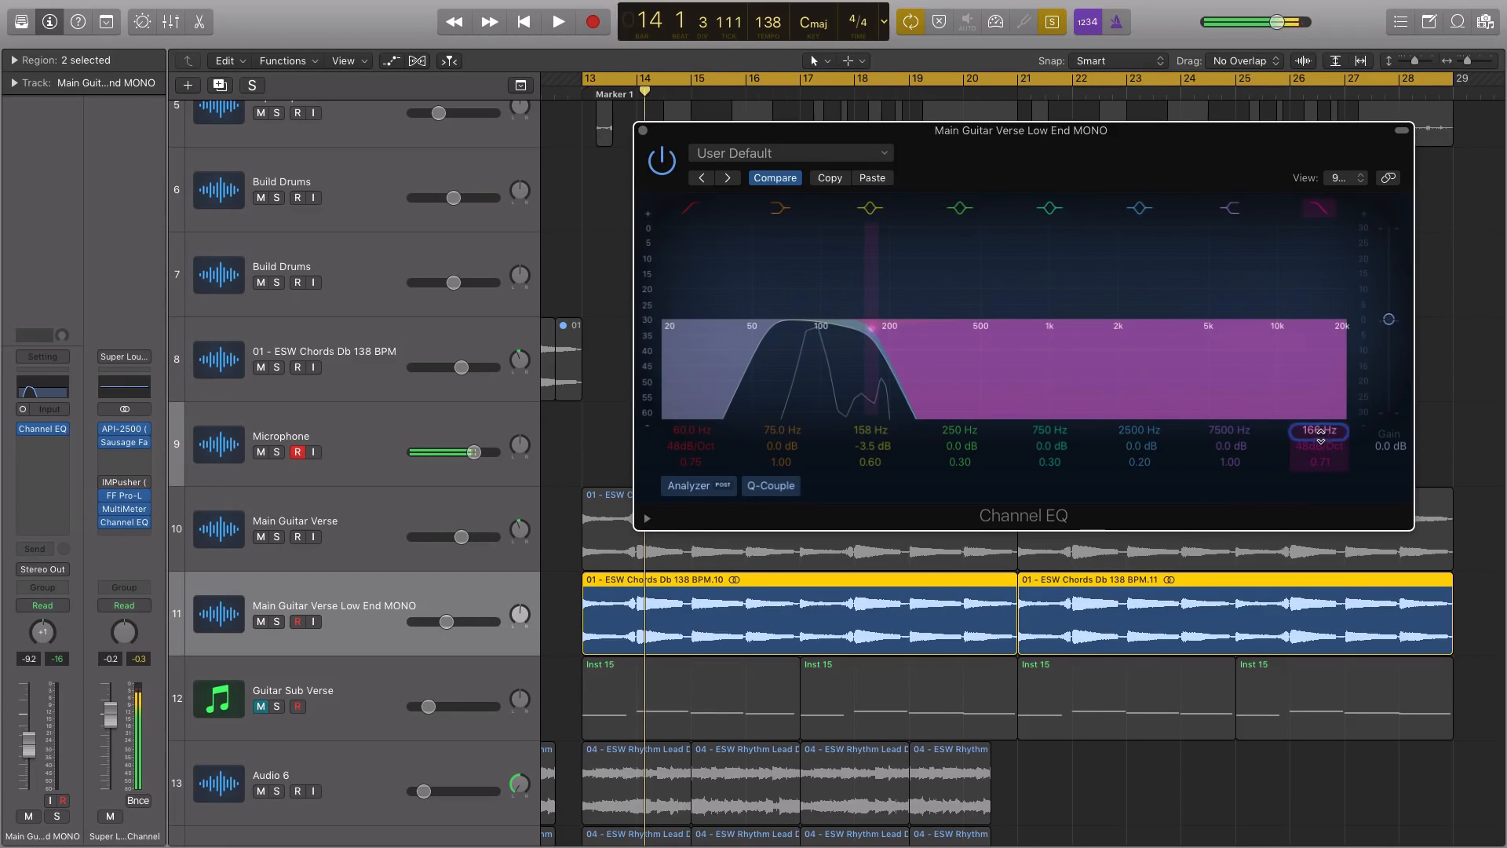
Open the Main Guitar Verse Channel EQ and arrange it beside the Low End MONO one to compare their curves
click(312, 509)
click(39, 429)
drag(801, 111, 454, 137)
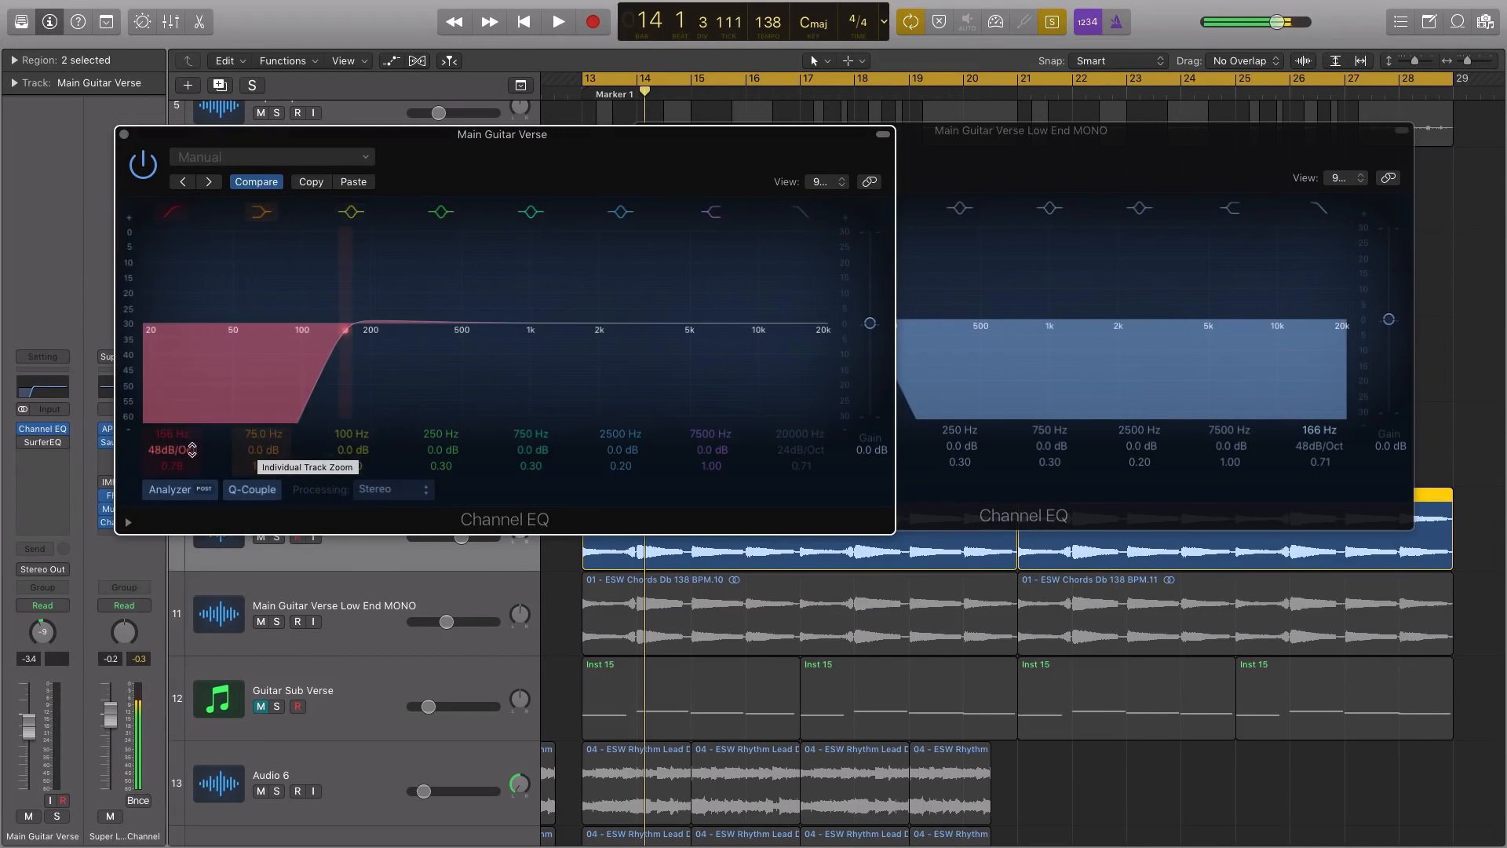
drag(984, 134, 1143, 136)
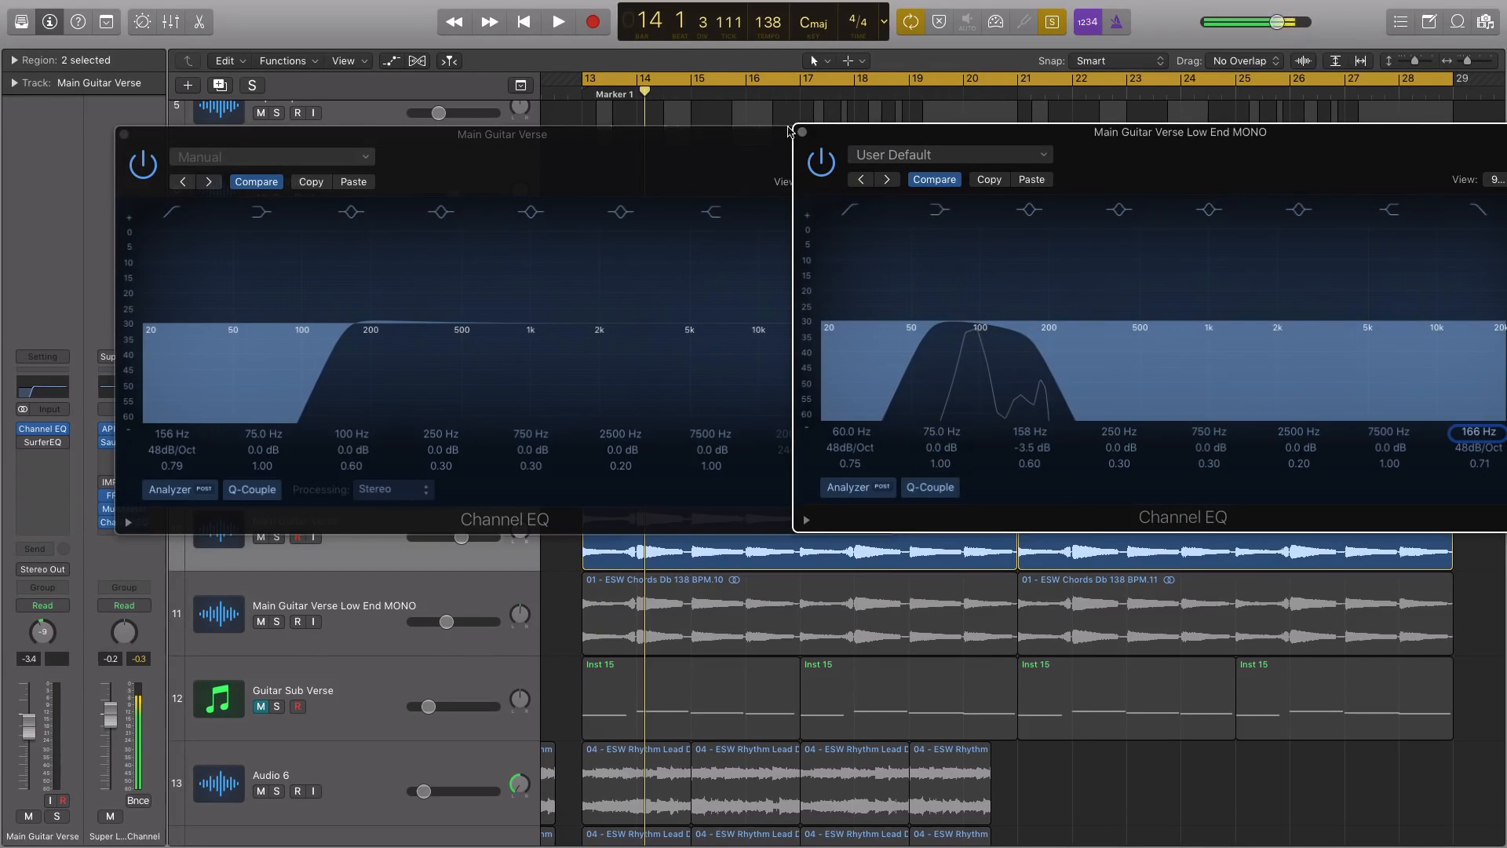
drag(775, 144, 771, 144)
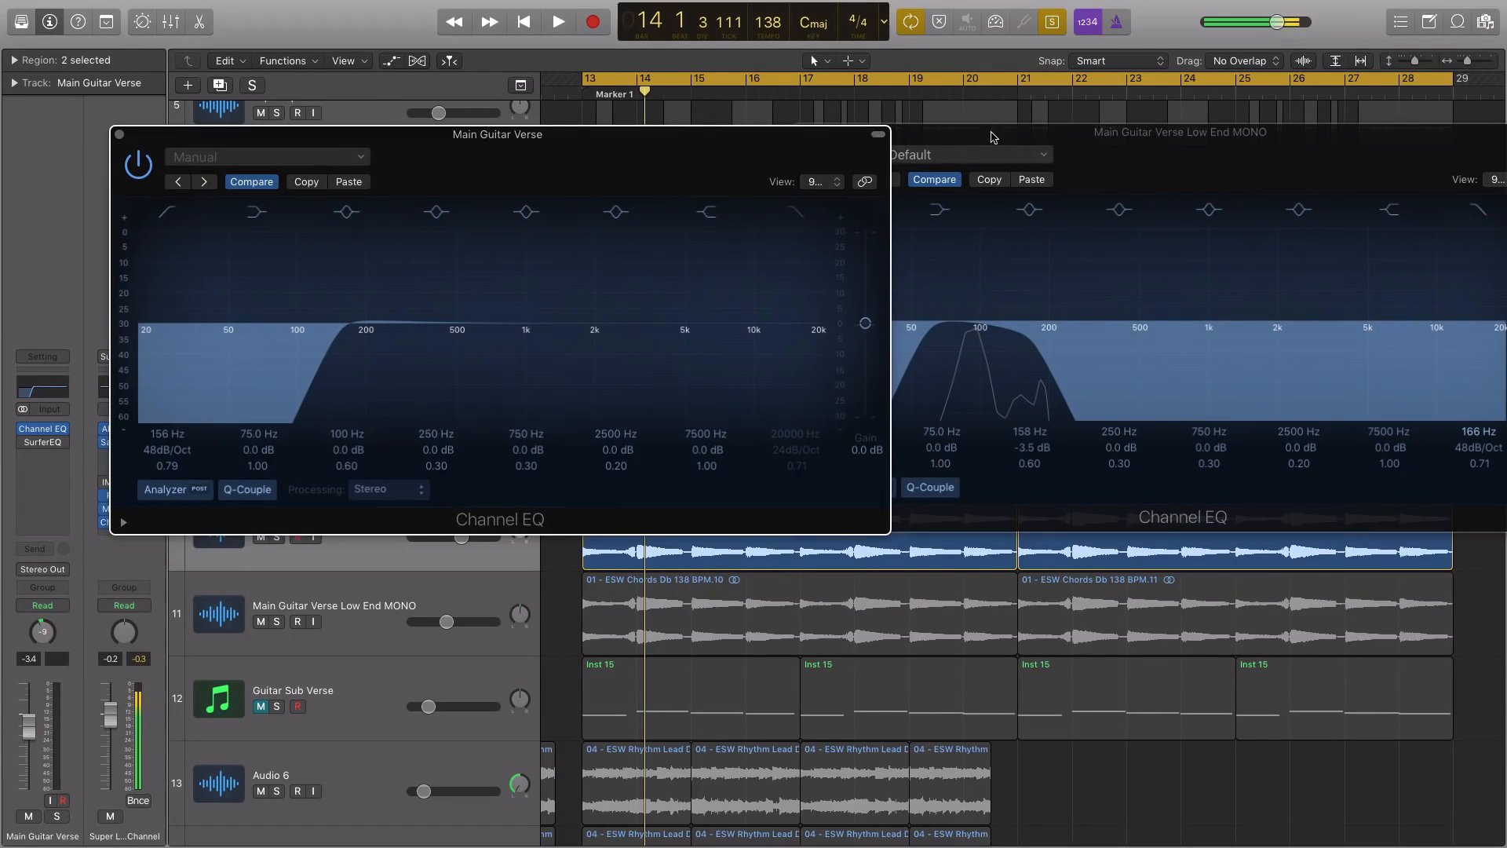
Lower the Low End MONO EQ's low cut to 20 Hz, switch that band off, and audition the track's first region soloed
click(1008, 135)
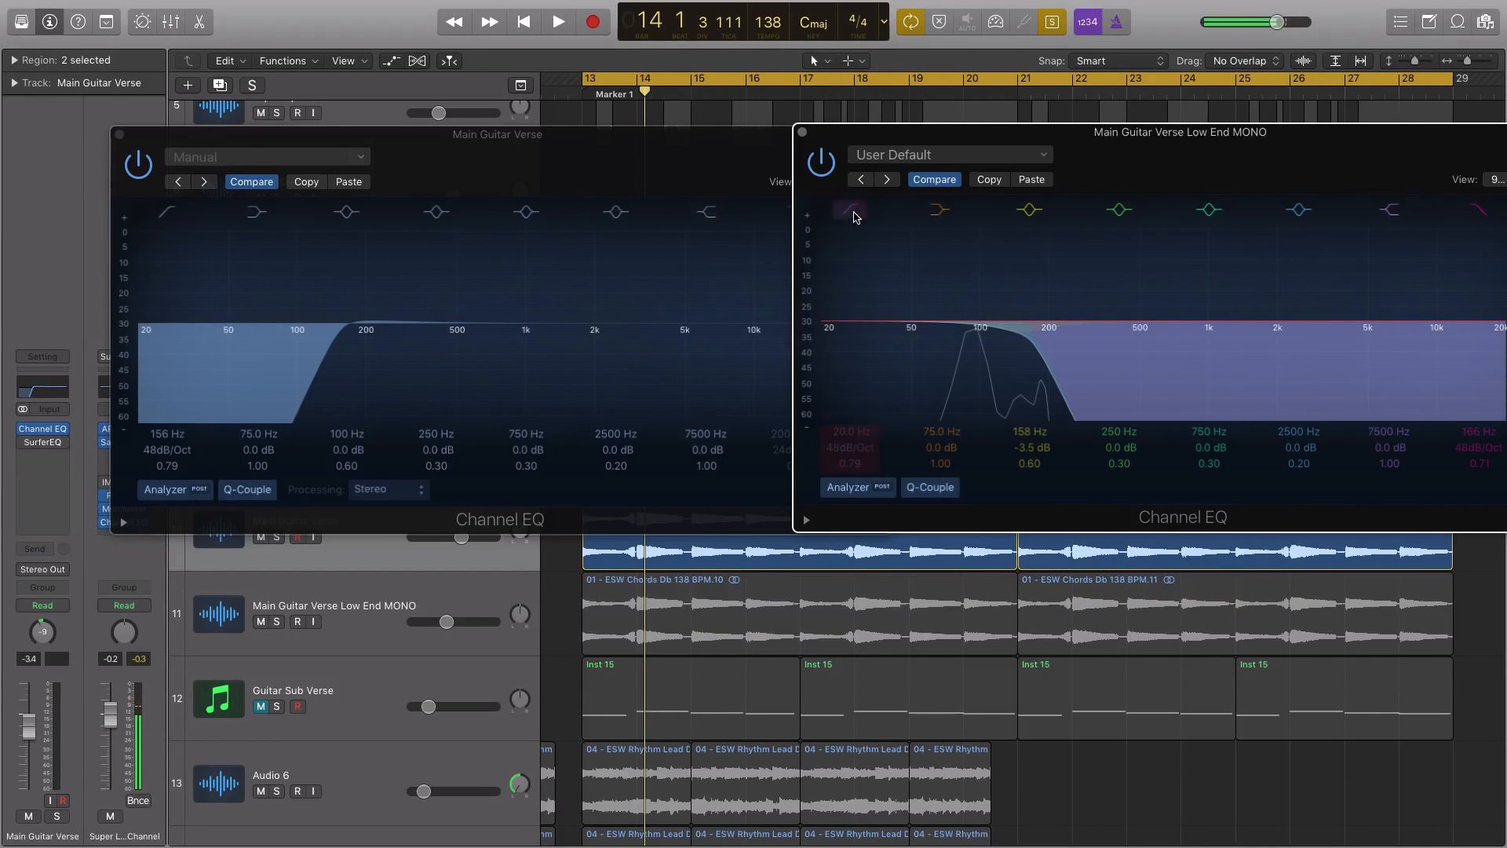
click(120, 135)
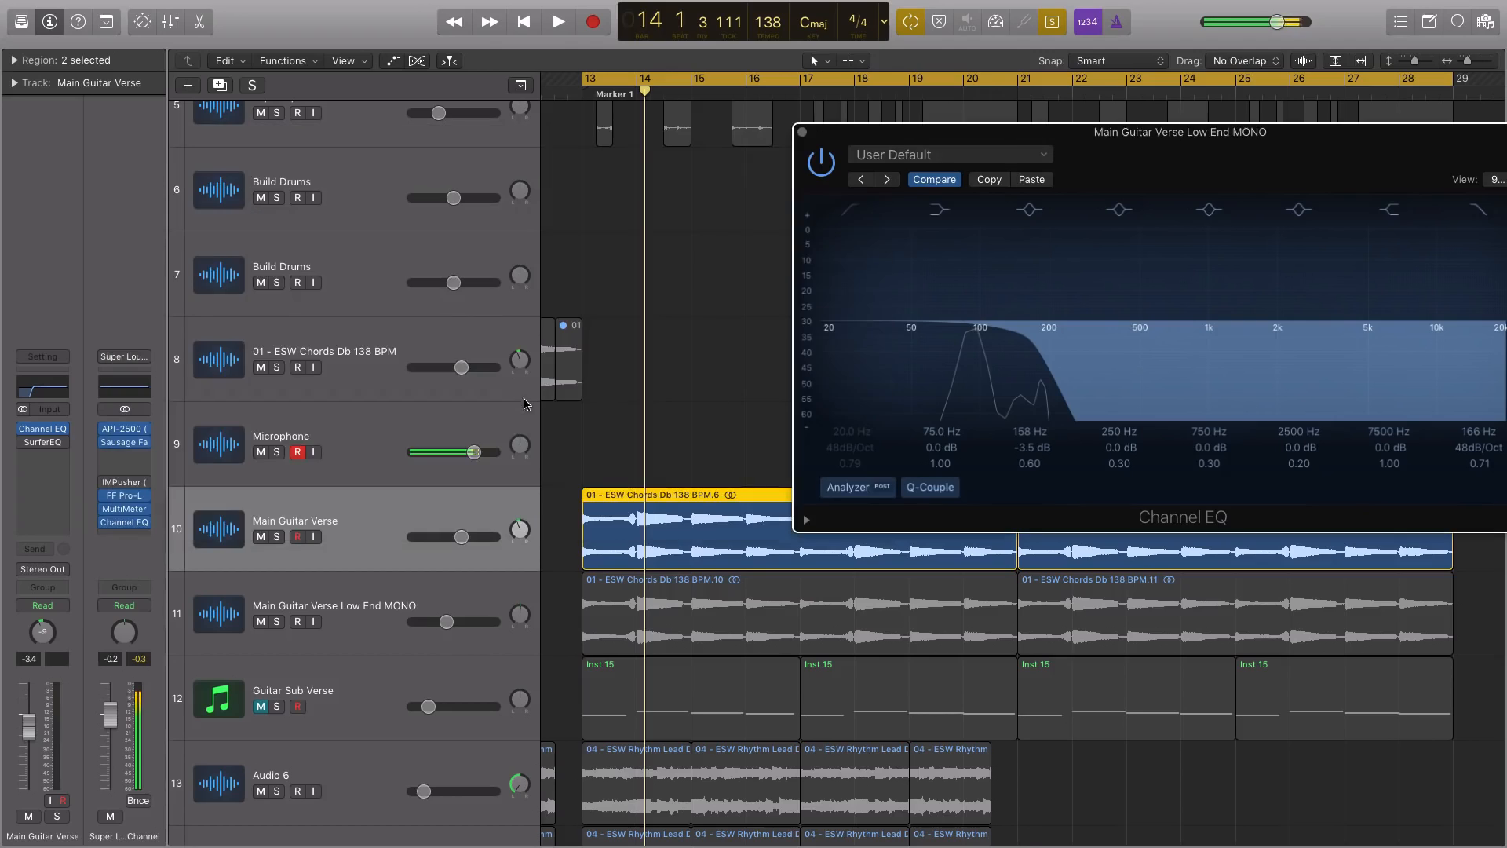
click(689, 577)
key(space)
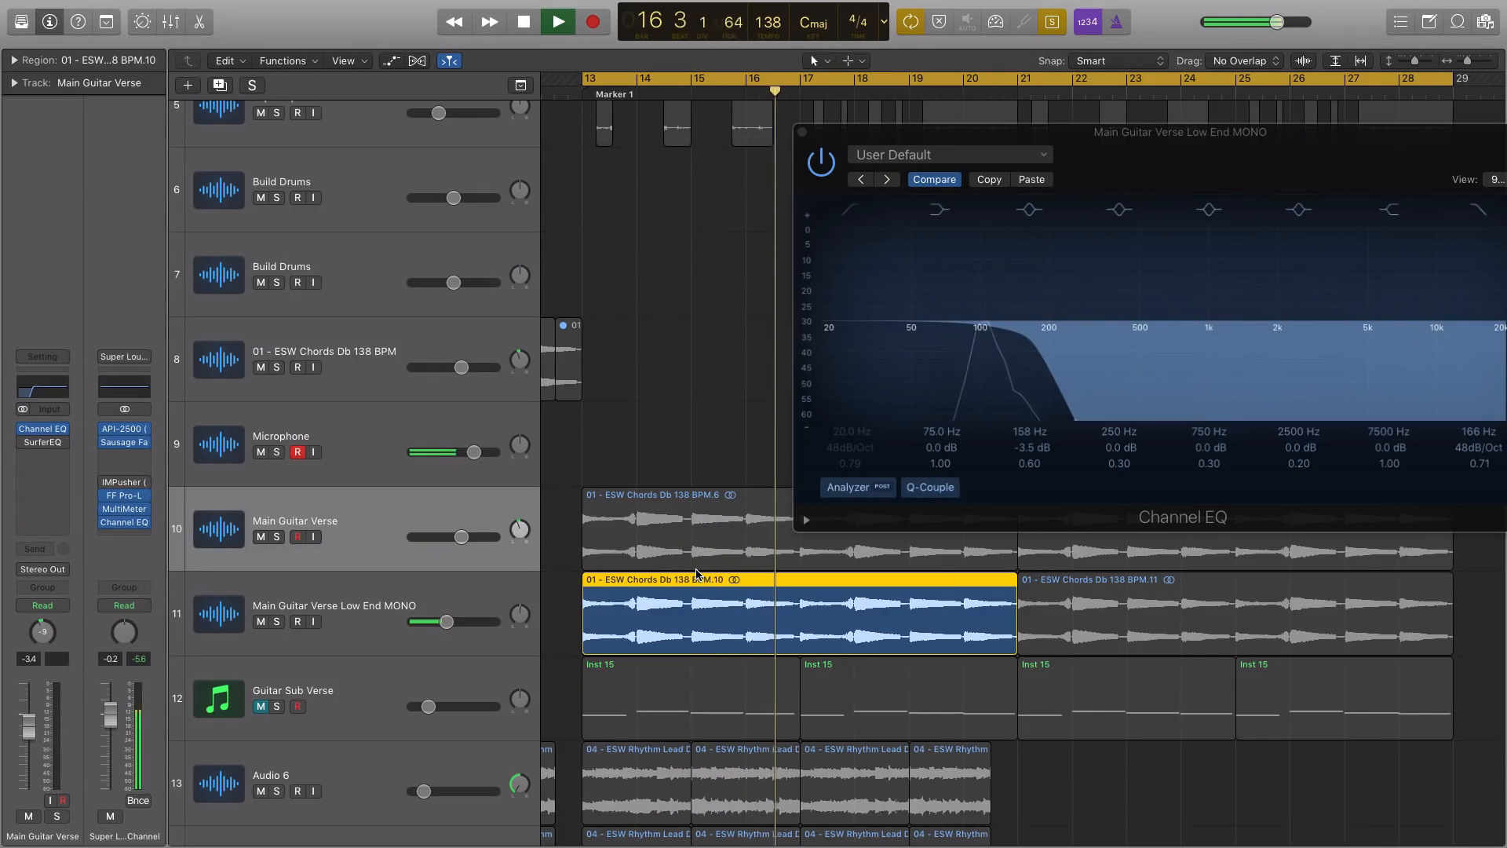
key(space)
Set the Main Guitar Verse Low End MONO track's volume to -7.0 dB while auditioning it, and close its Channel EQ
drag(446, 621, 462, 622)
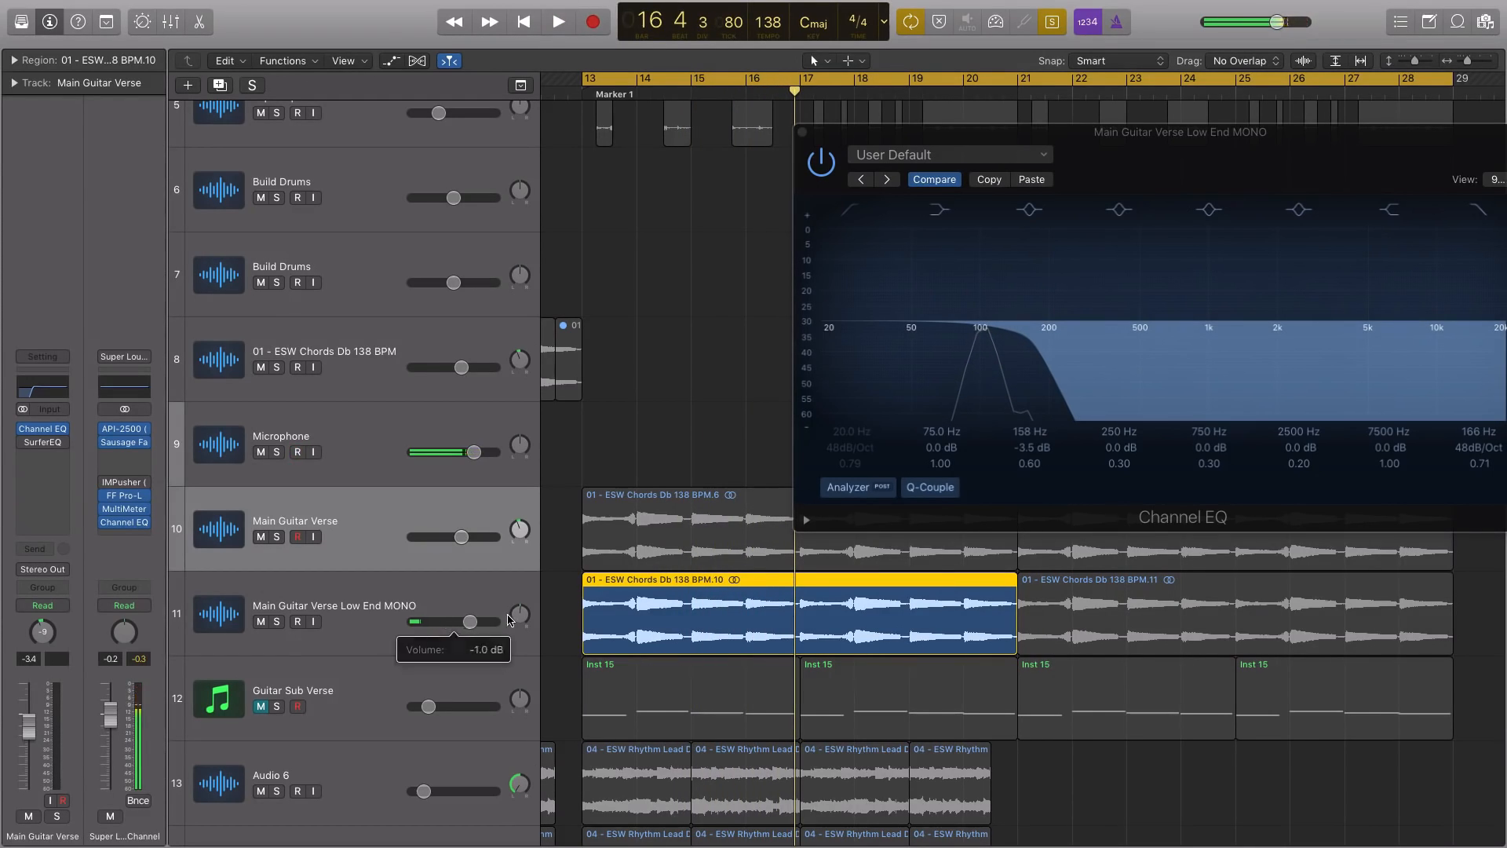
key(space)
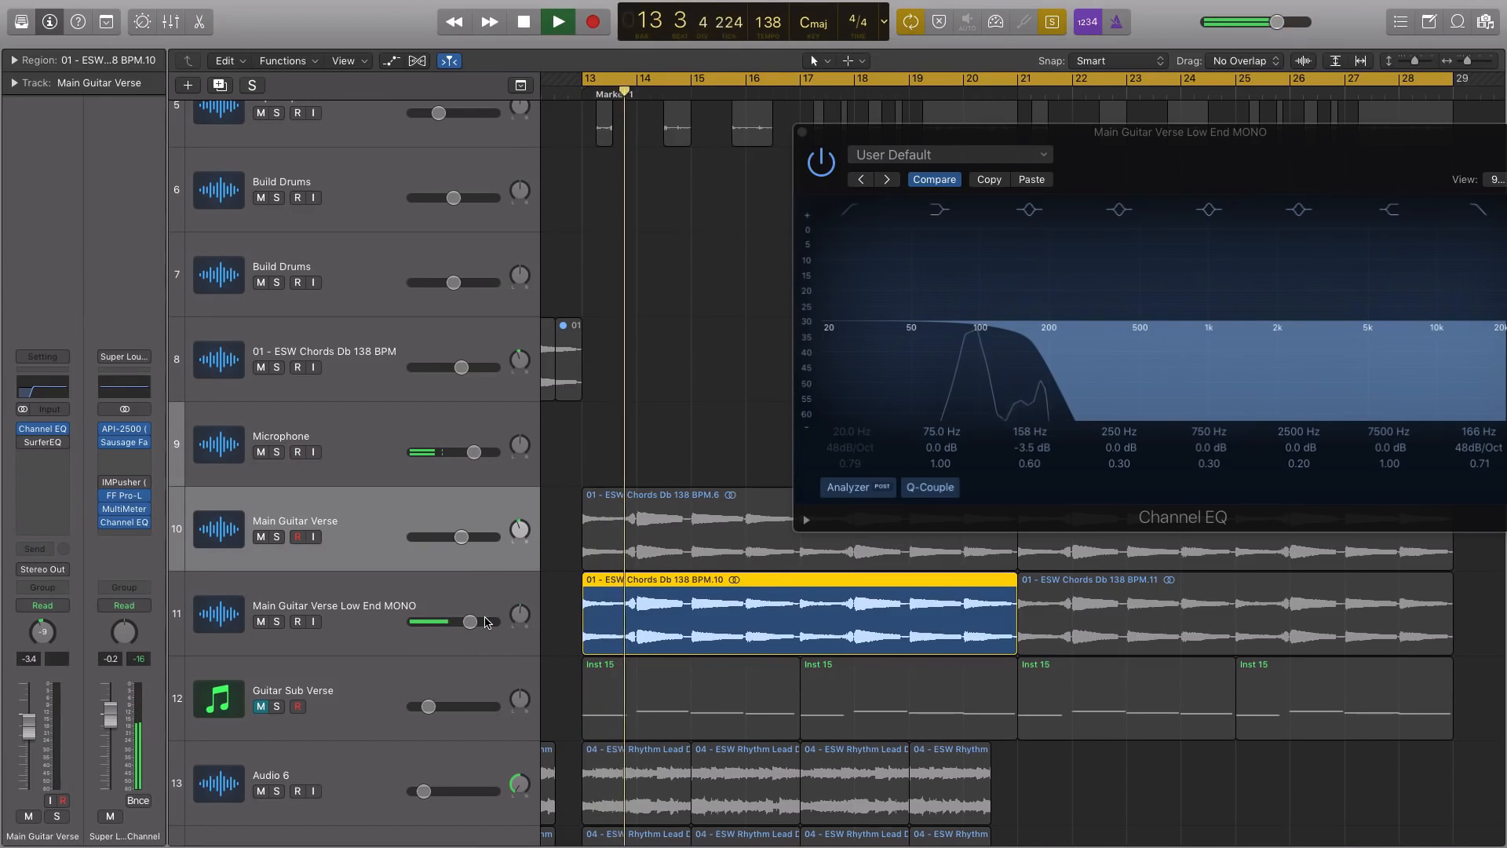
drag(469, 622, 458, 625)
key(space)
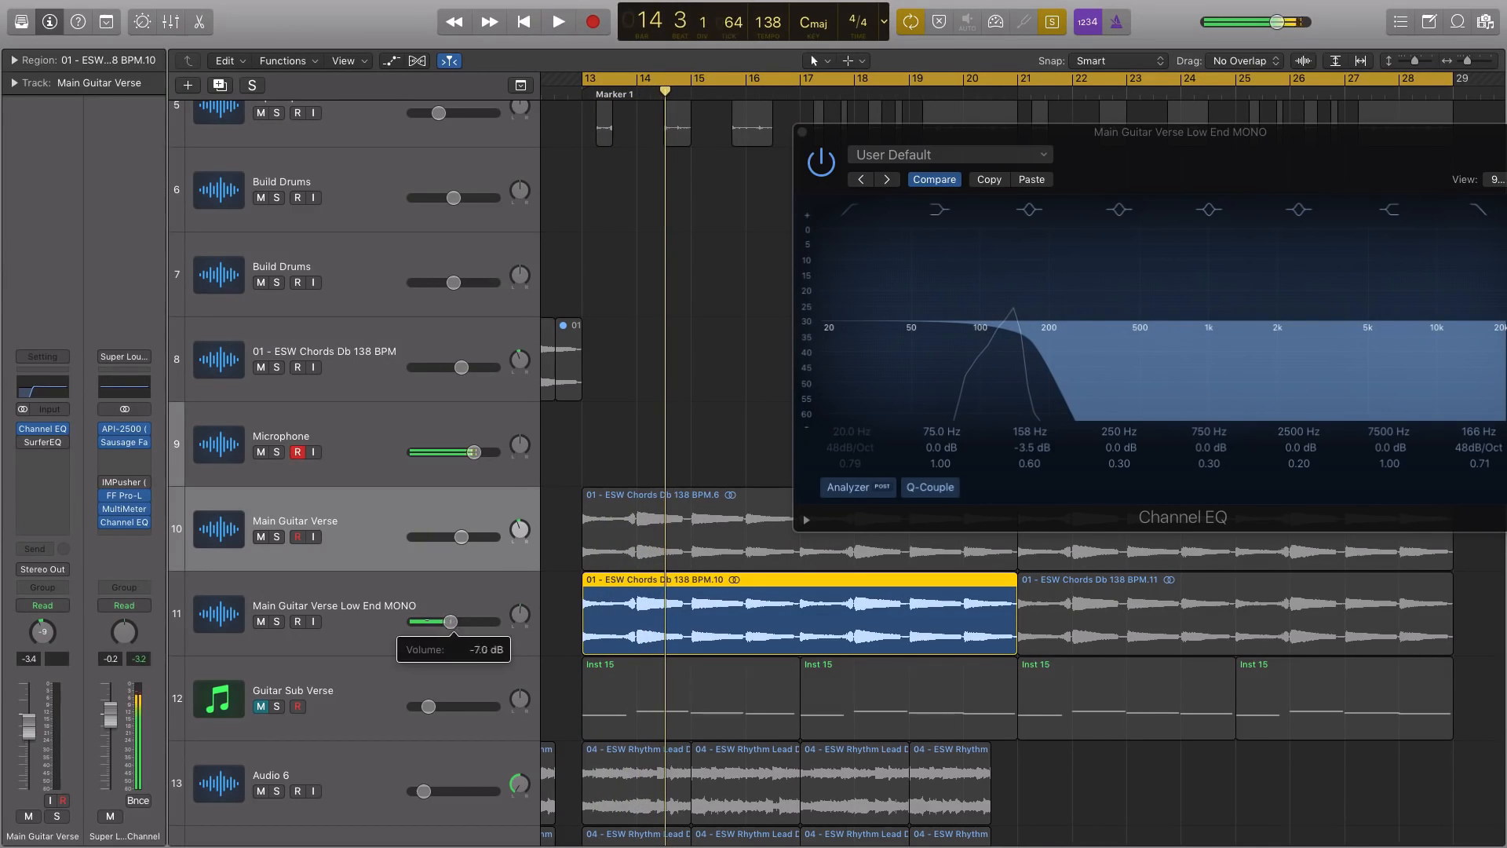
click(801, 134)
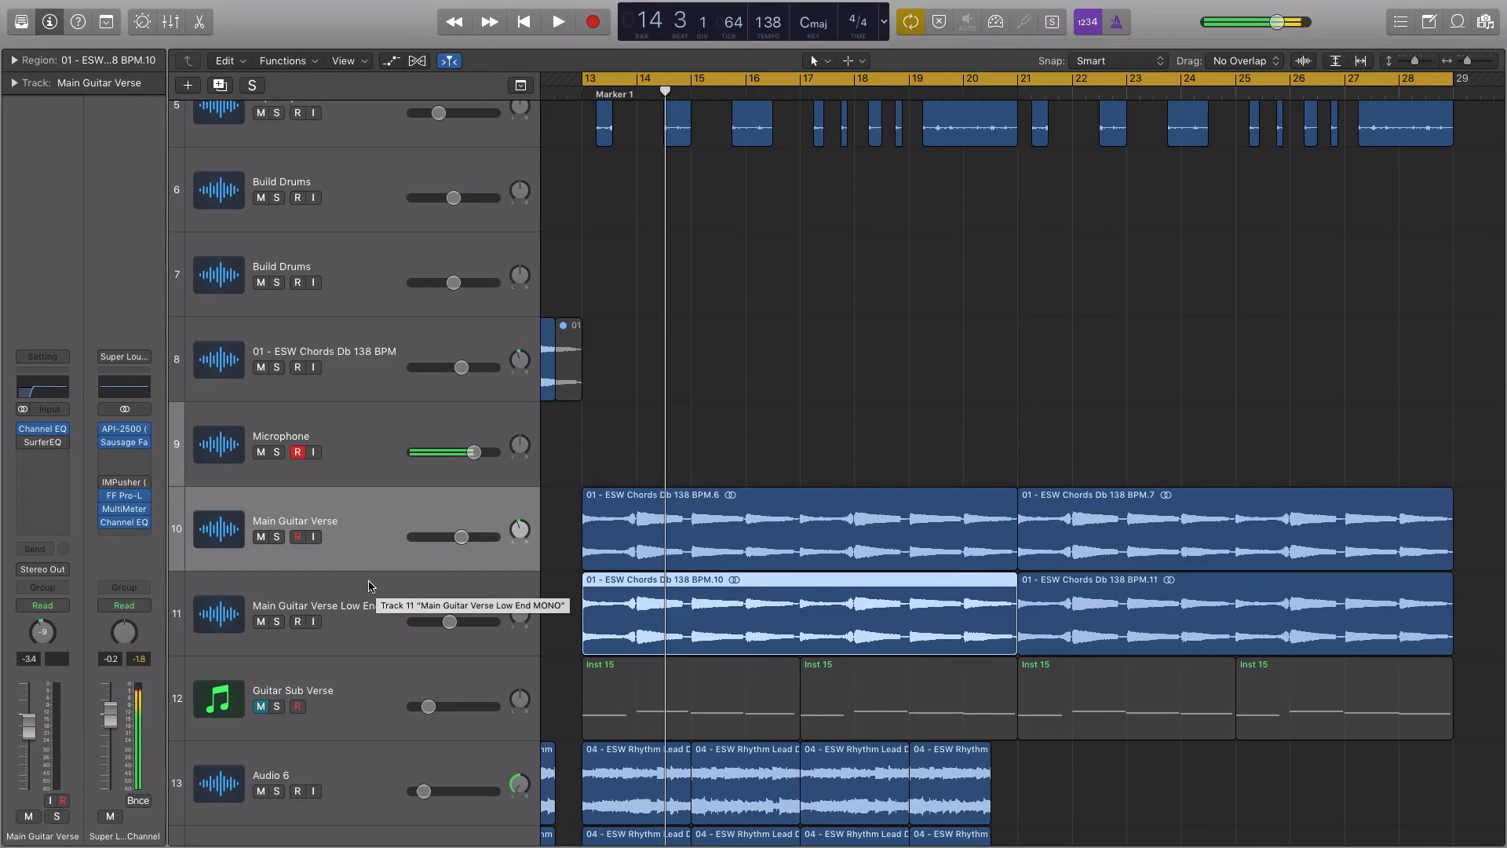
click(360, 667)
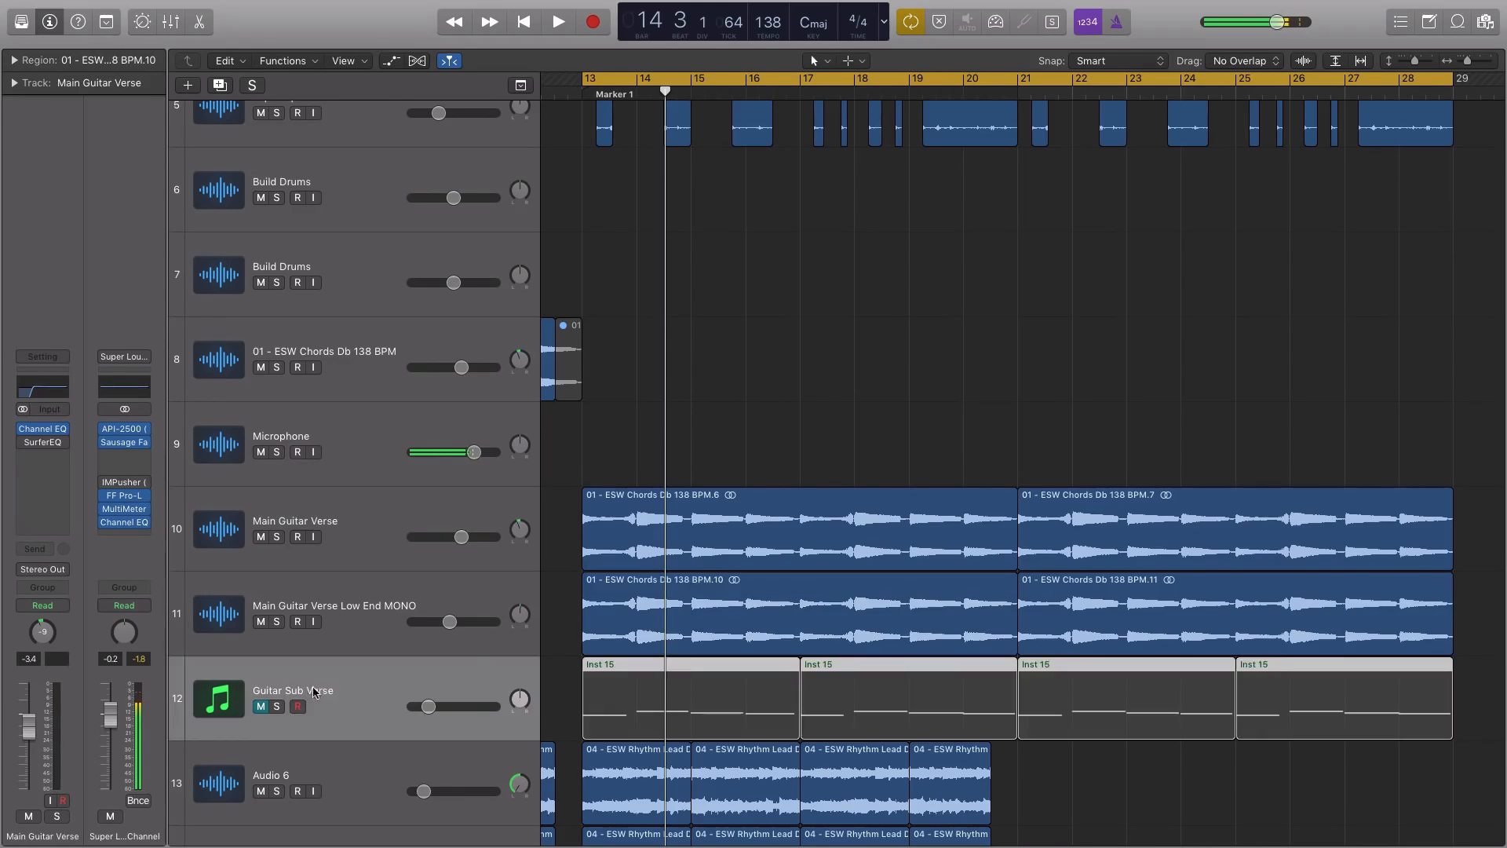
click(349, 605)
click(367, 551)
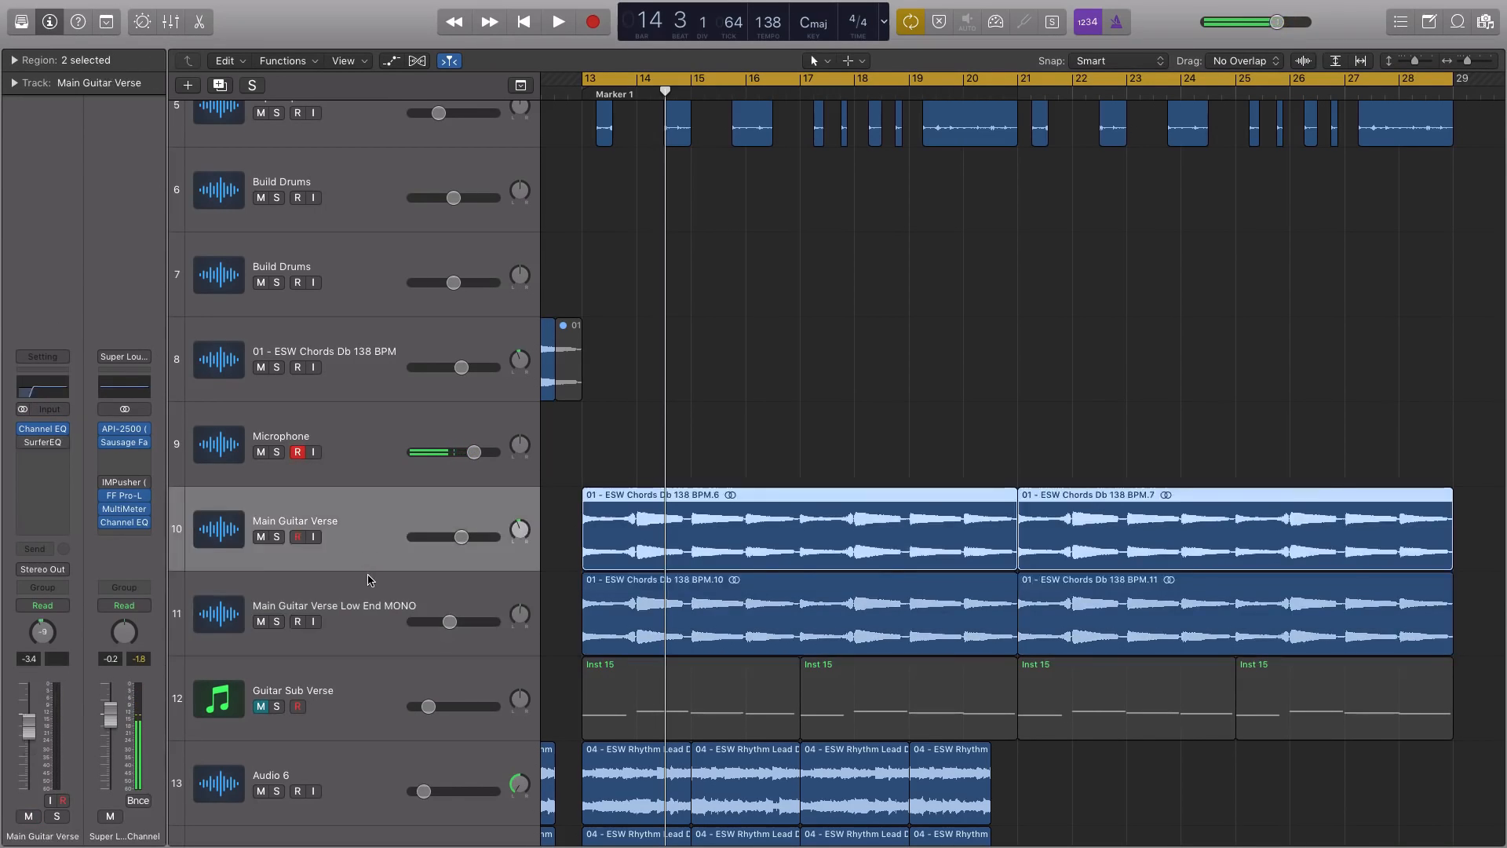
click(372, 579)
key(super+Down)
Solo both Main Guitar Verse regions and listen to them from bar 13
click(461, 562)
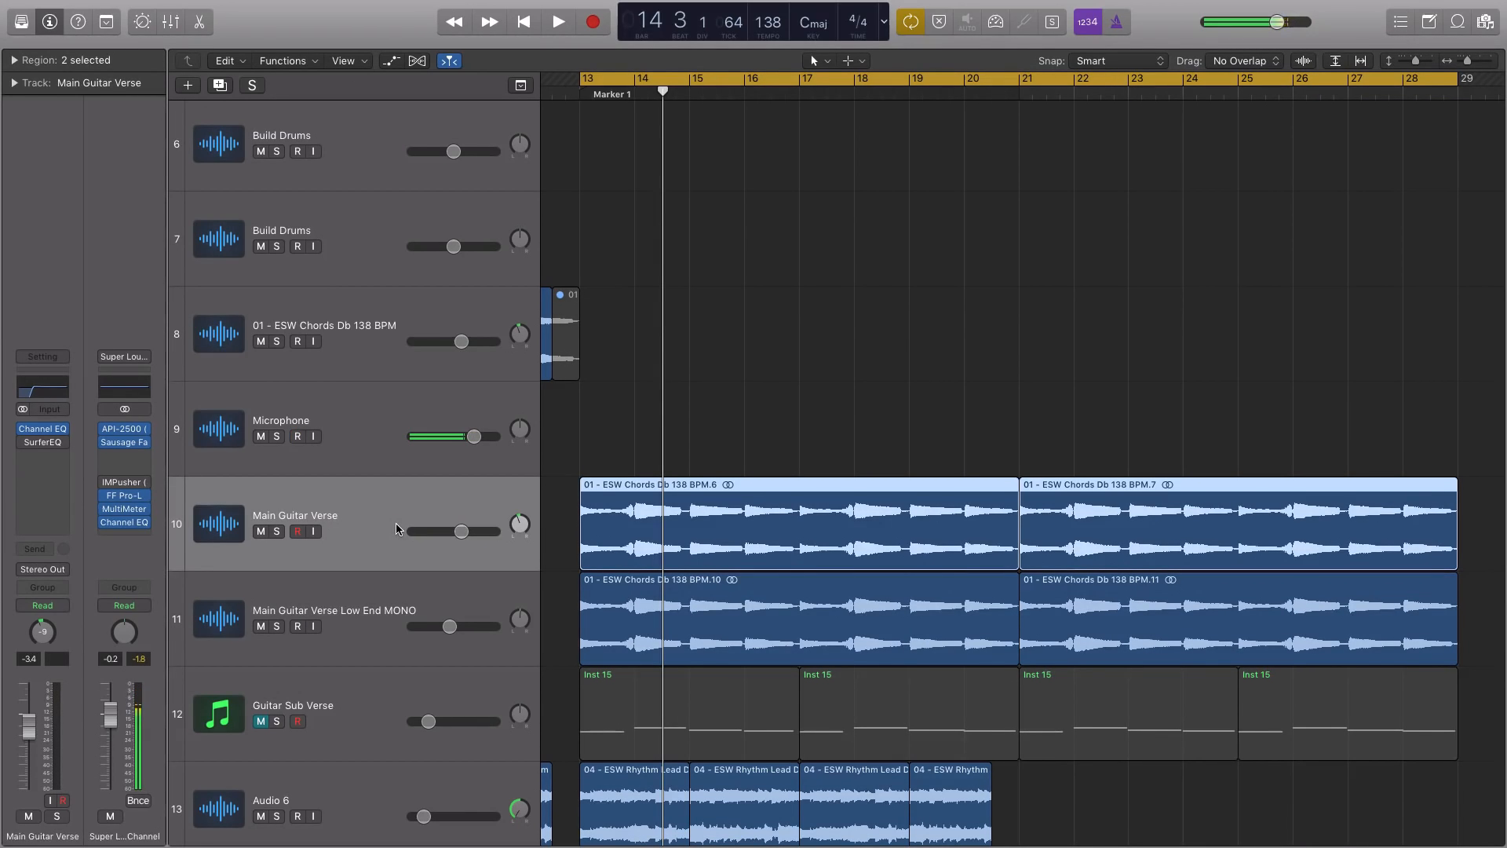
key(ctrl+s)
key(super+Right)
key(super+Right)
key(super+Right)
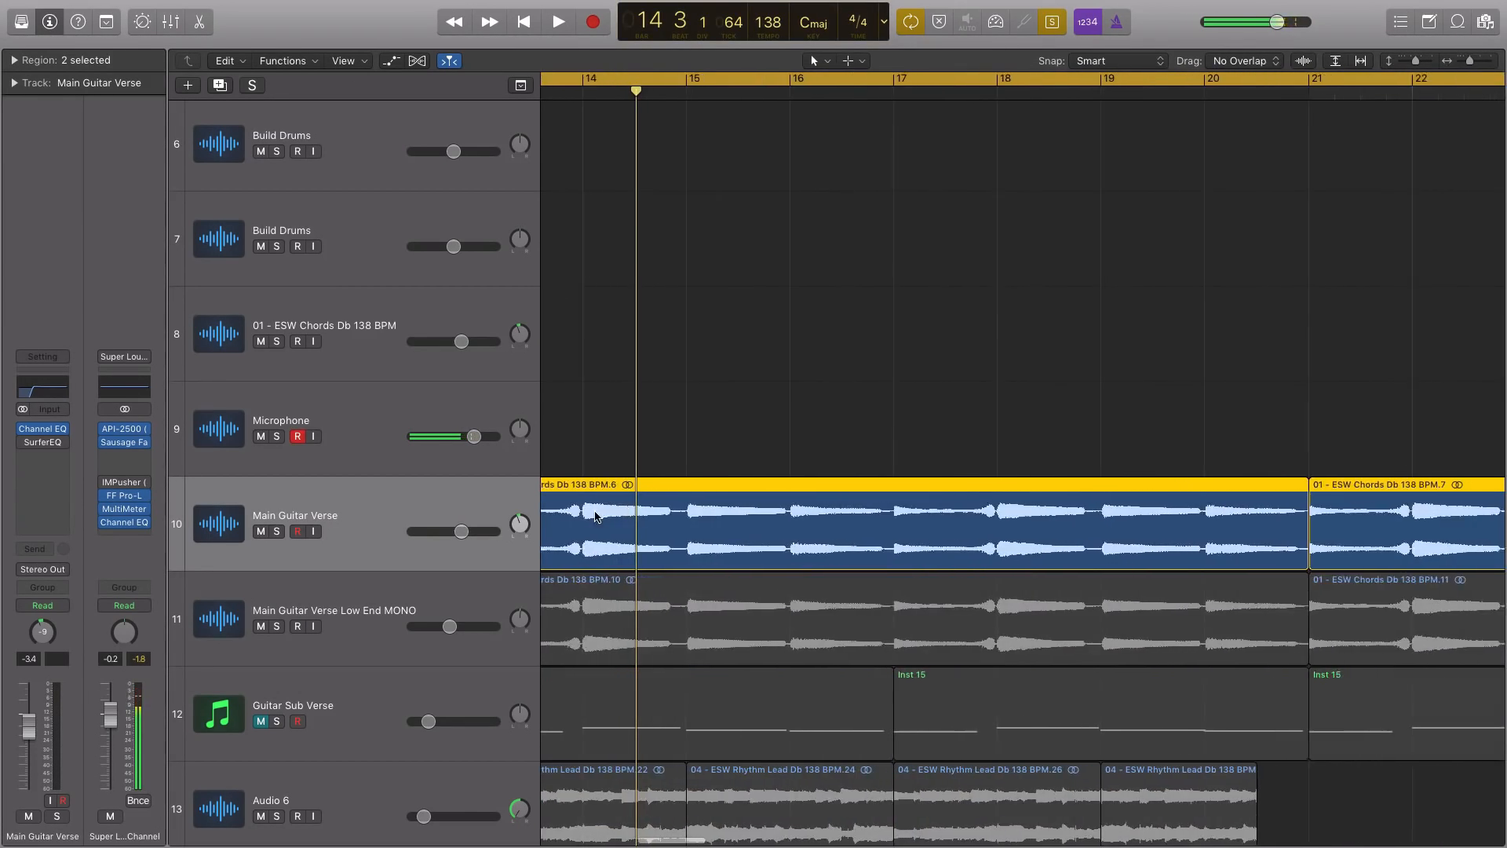
scroll(595, 512, left, 5)
key(space)
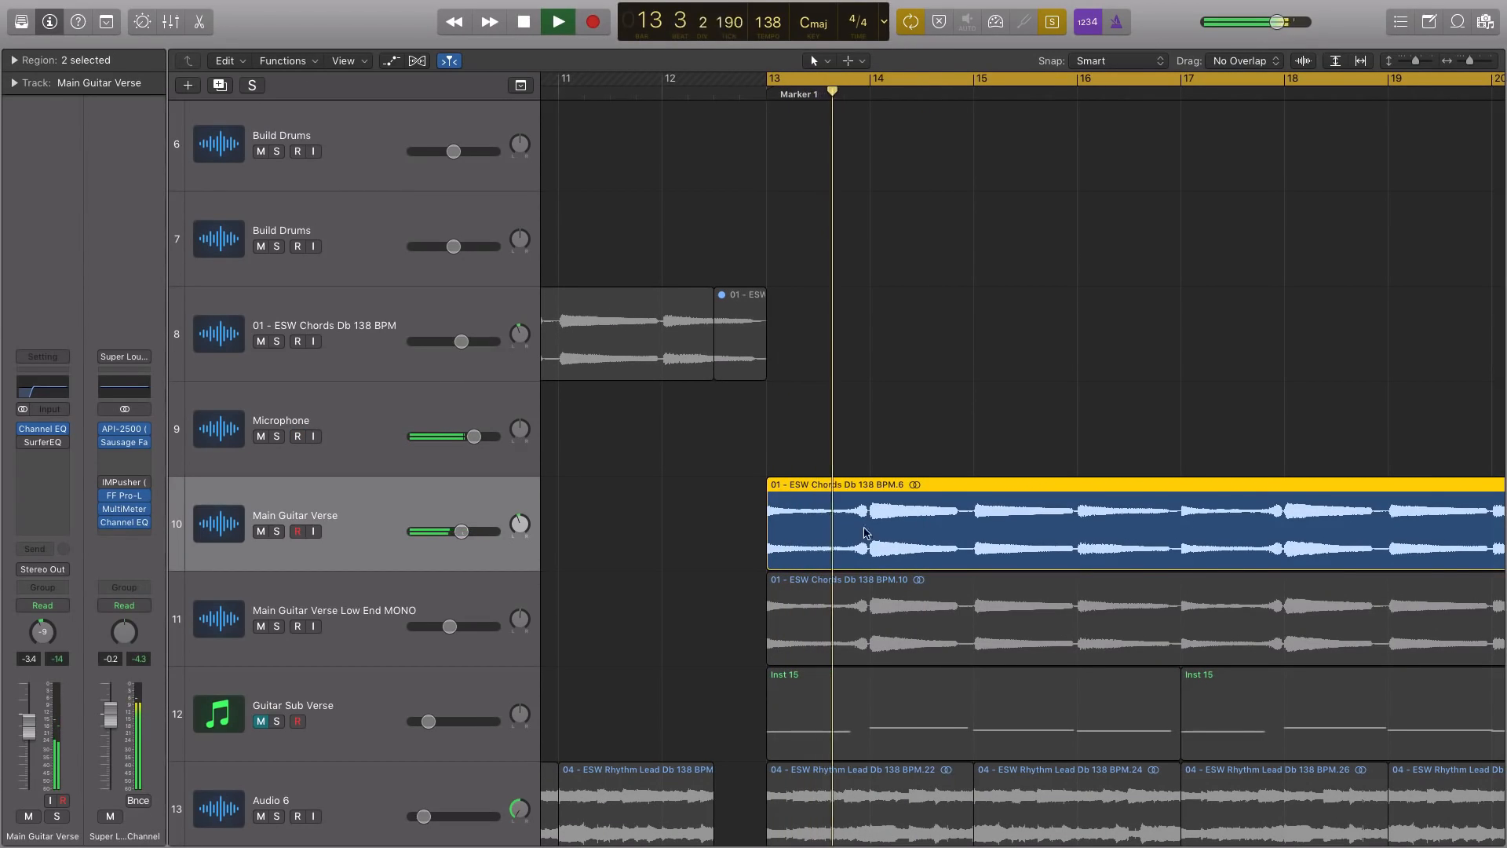
key(space)
Unmute the Guitar Sub Verse track and audition its first Inst 15 region soloed, with the region parameters expanded
scroll(871, 620, down, 3)
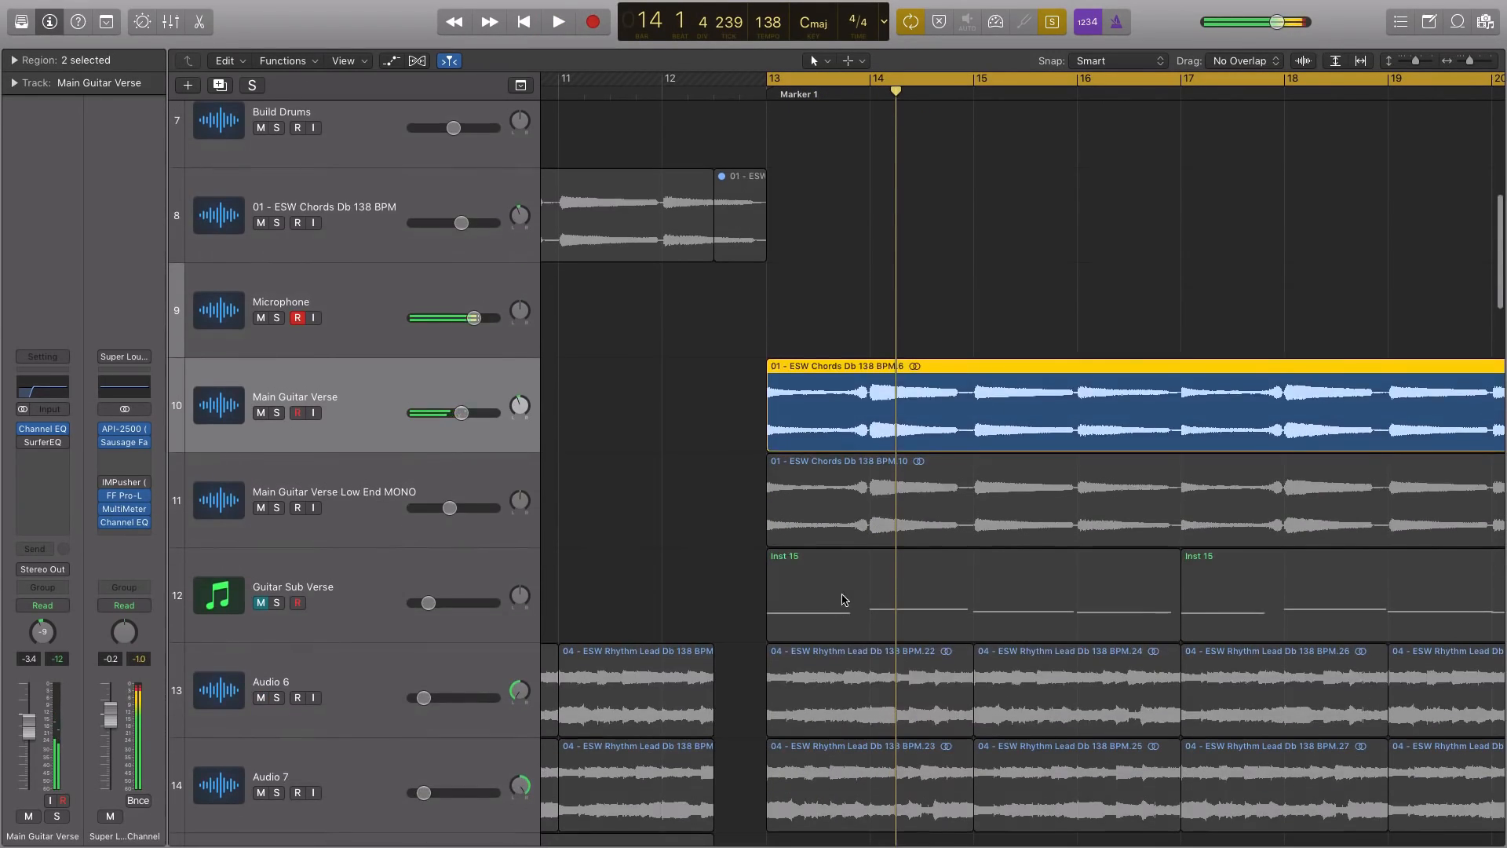
click(843, 597)
click(242, 602)
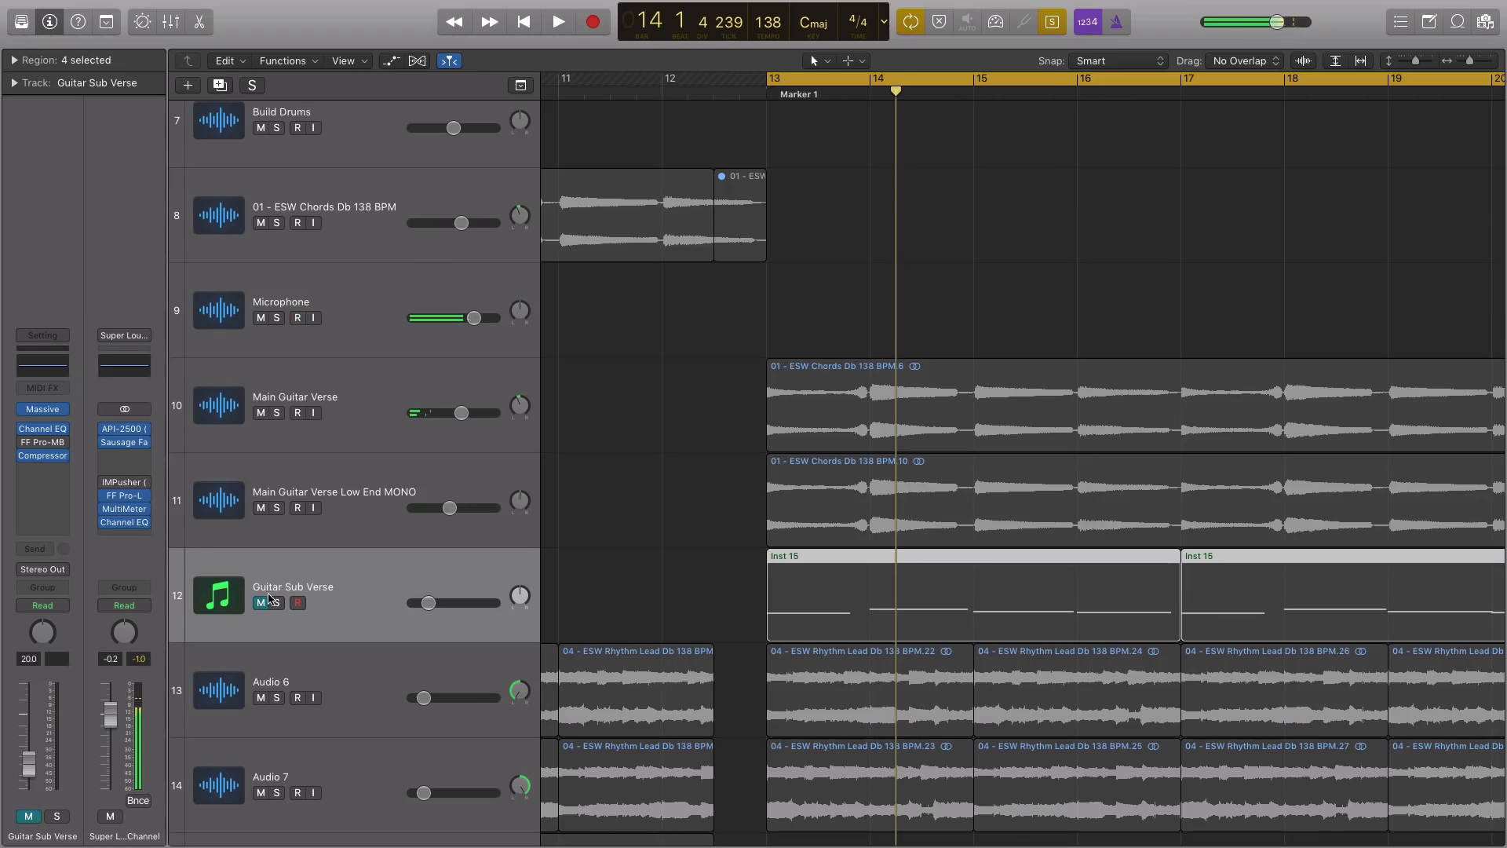
click(9, 61)
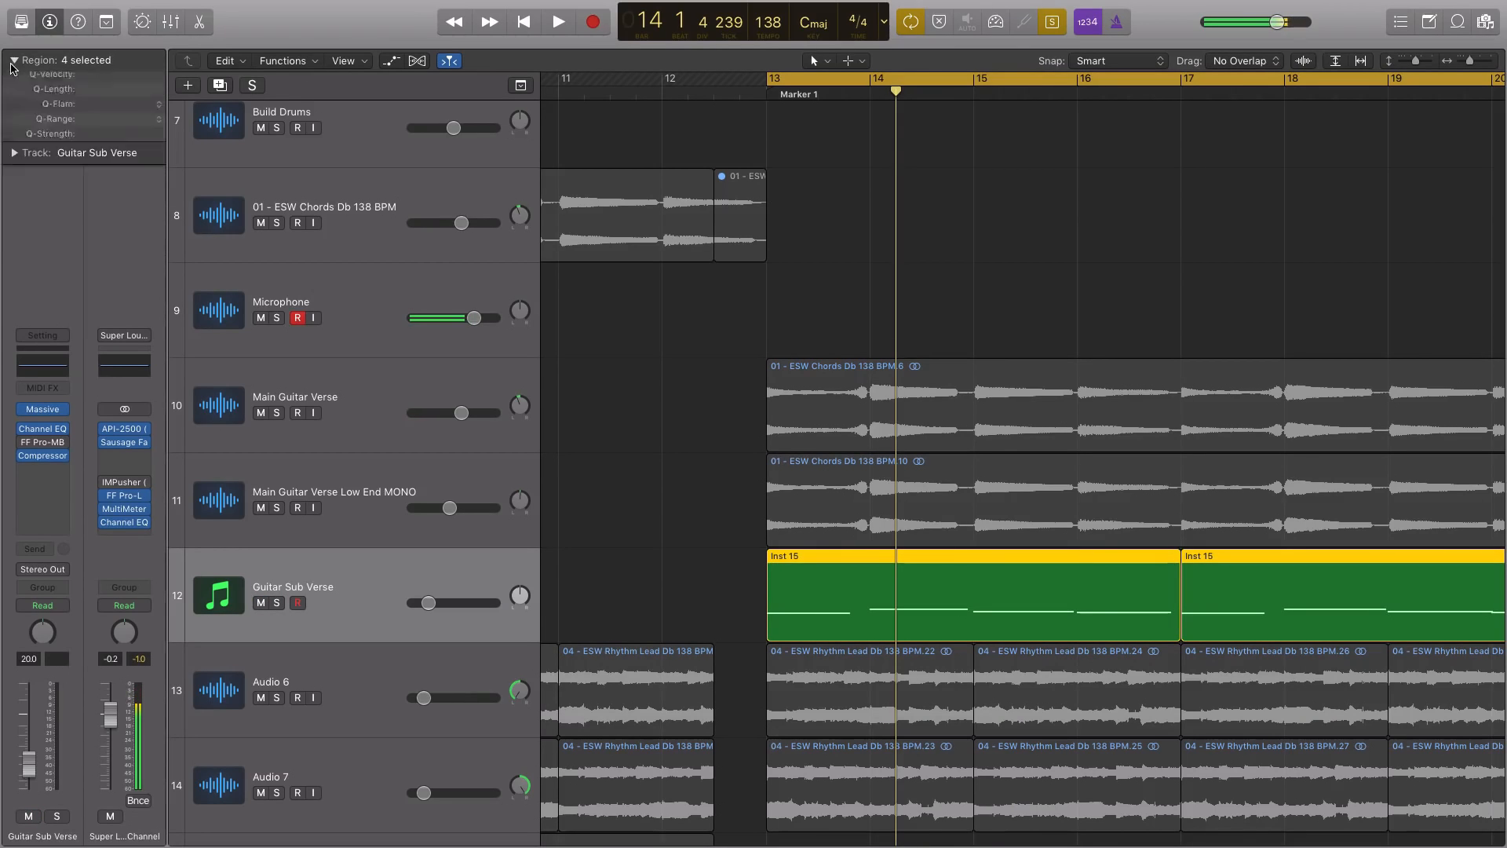
click(892, 599)
key(space)
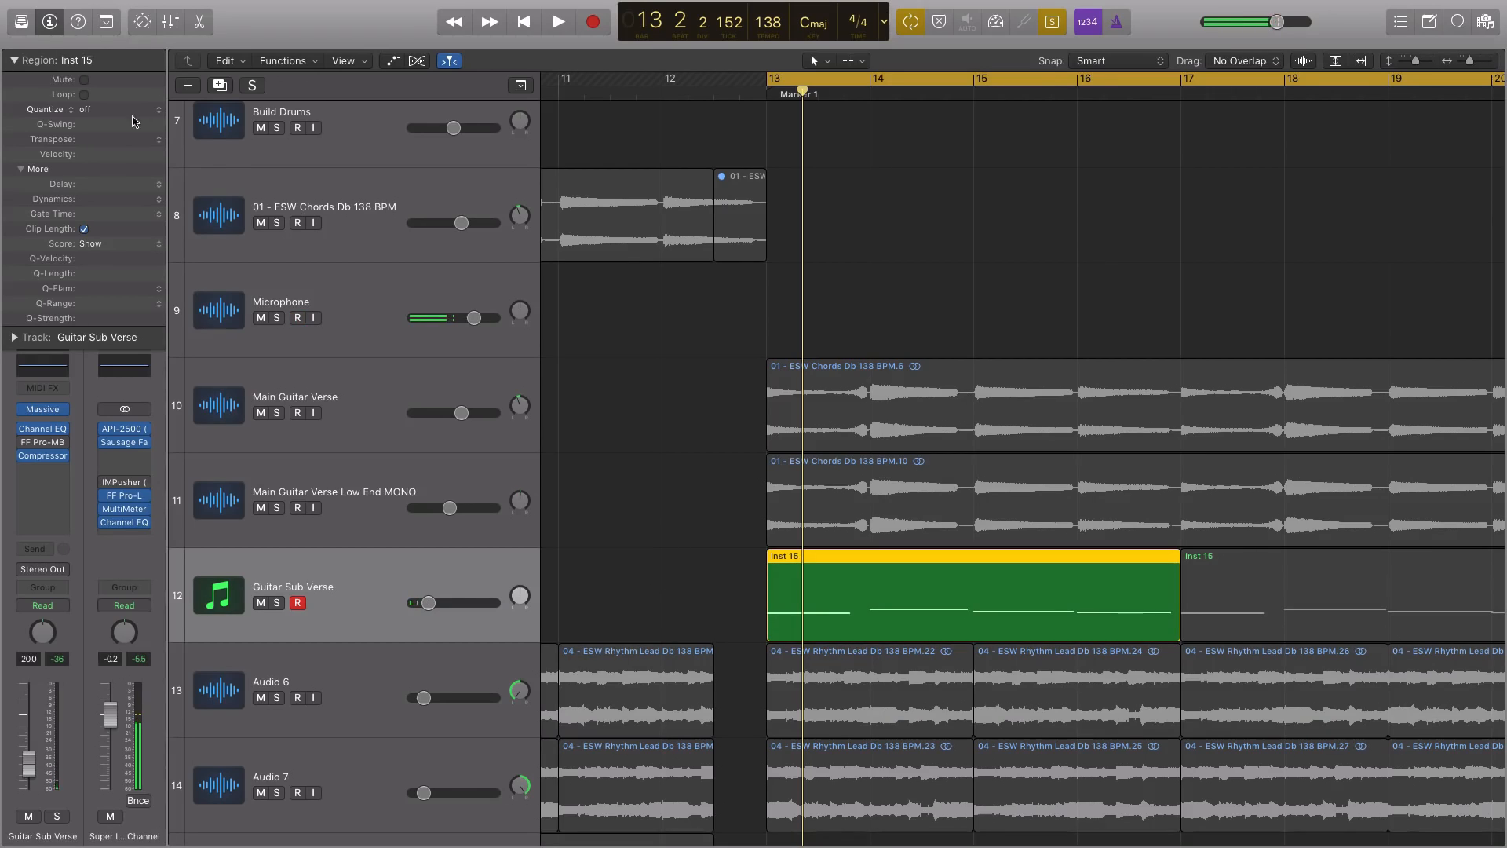
Transpose the first Inst 15 region by +12 and raise the Guitar Sub Verse volume to -0.2 dB during playback
click(161, 147)
click(132, 135)
key(space)
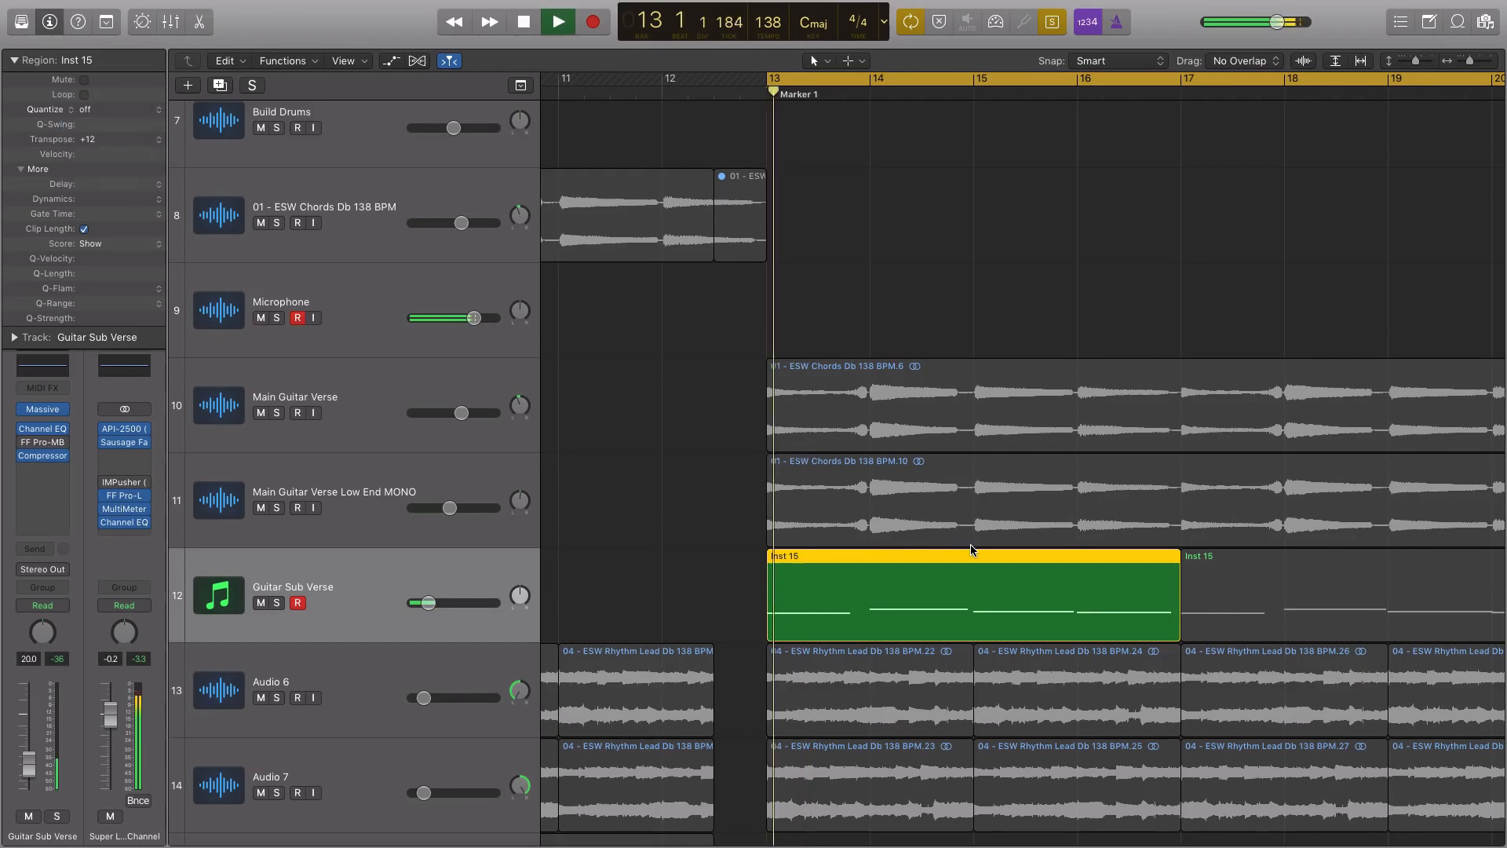
drag(429, 603, 474, 603)
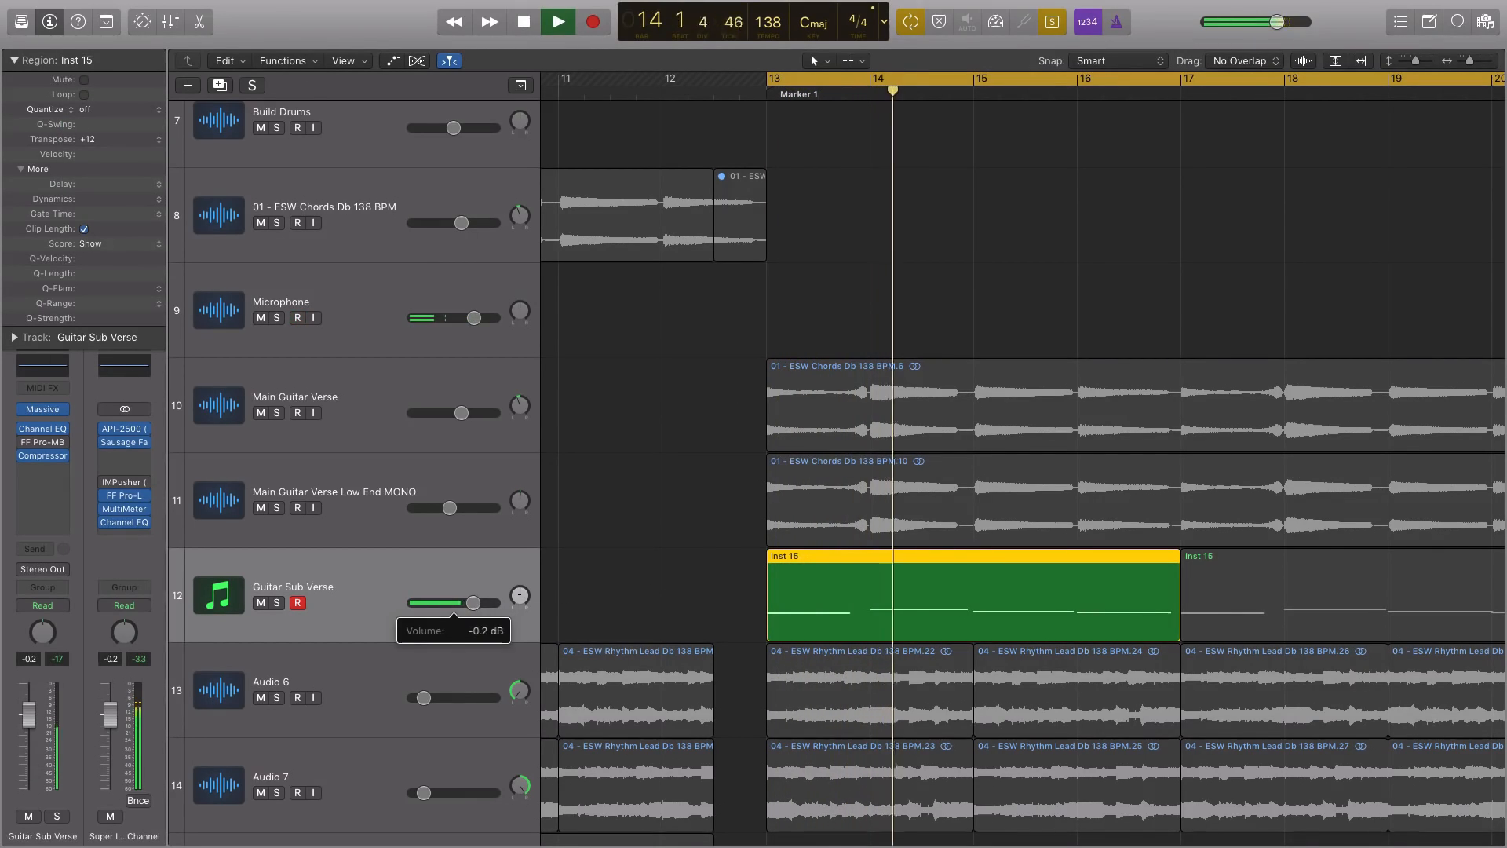
Add the first Main Guitar Verse region to the soloed selection and play it together with the Guitar Sub Verse region
key(space)
shift+click(950, 425)
key(space)
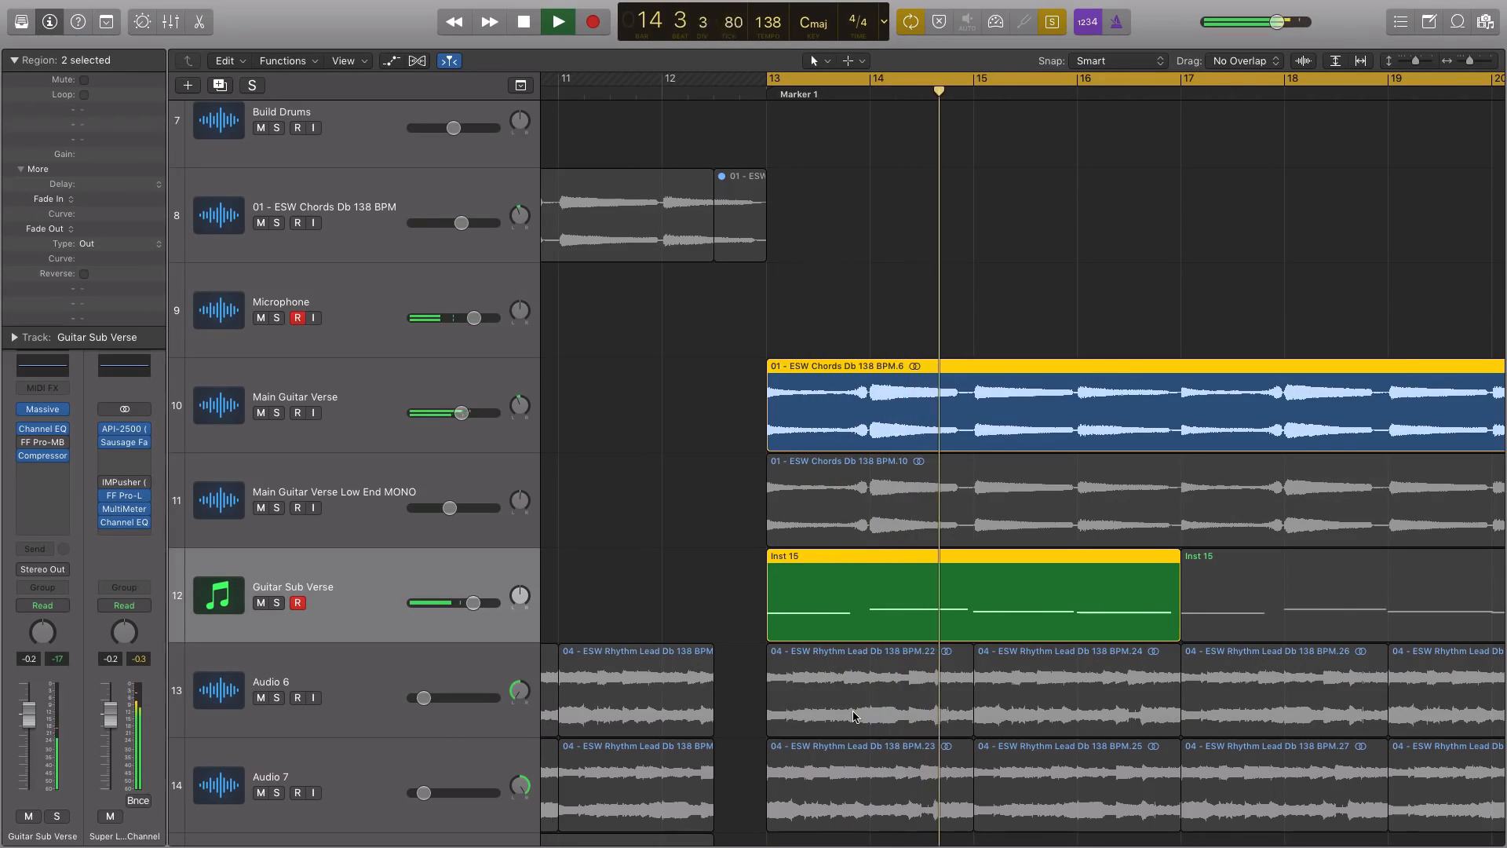
Stop playback, turn off solo, lower the Guitar Sub Verse volume to -12.0 dB and mute that track
key(space)
key(super+a)
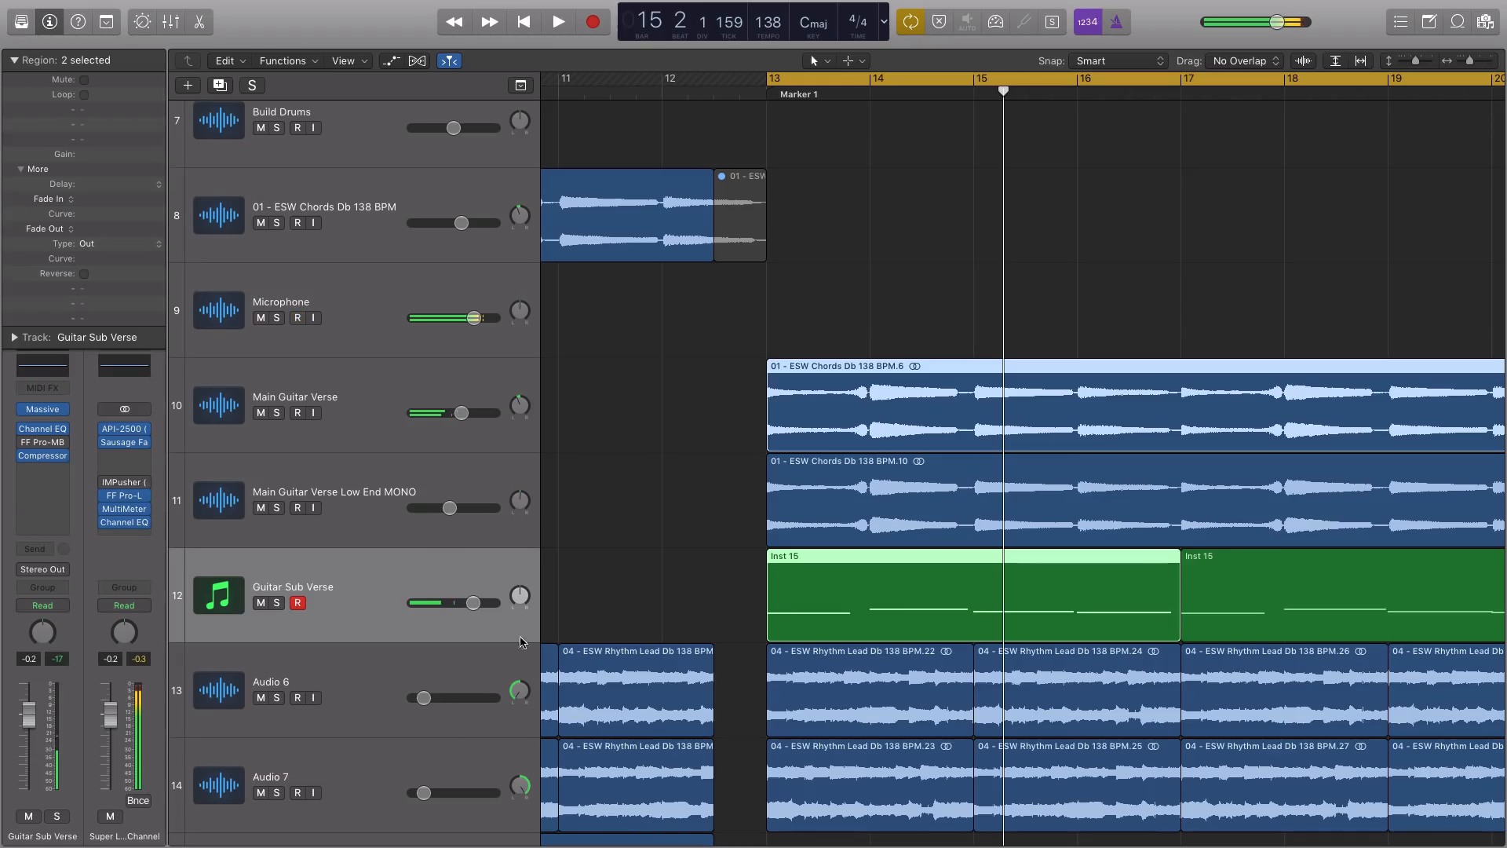
drag(472, 603, 443, 602)
click(259, 603)
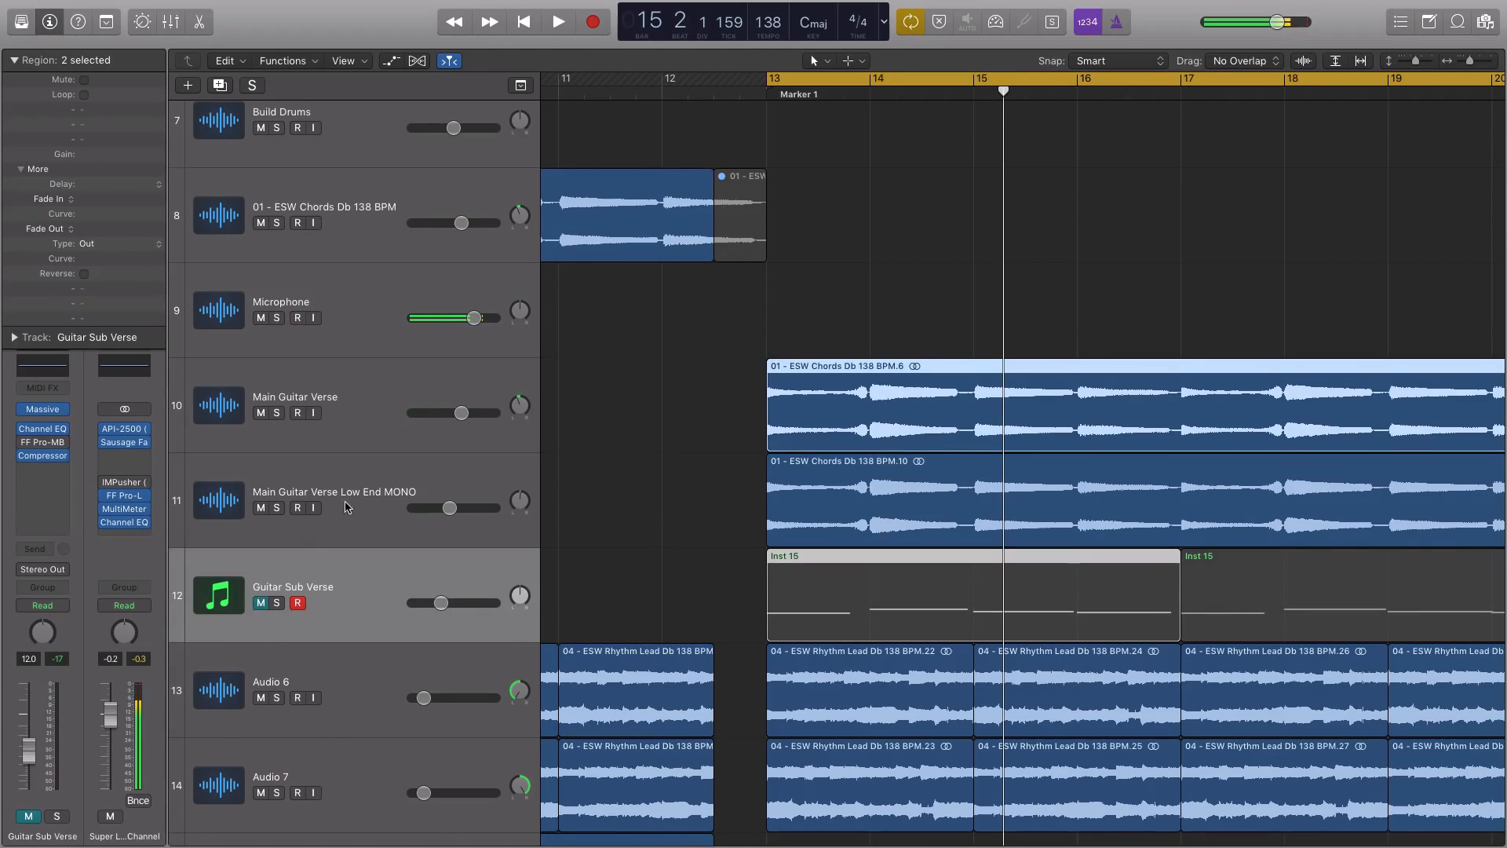
Solo the first Main Guitar Verse Low End MONO region and listen to it from bar 13
click(357, 486)
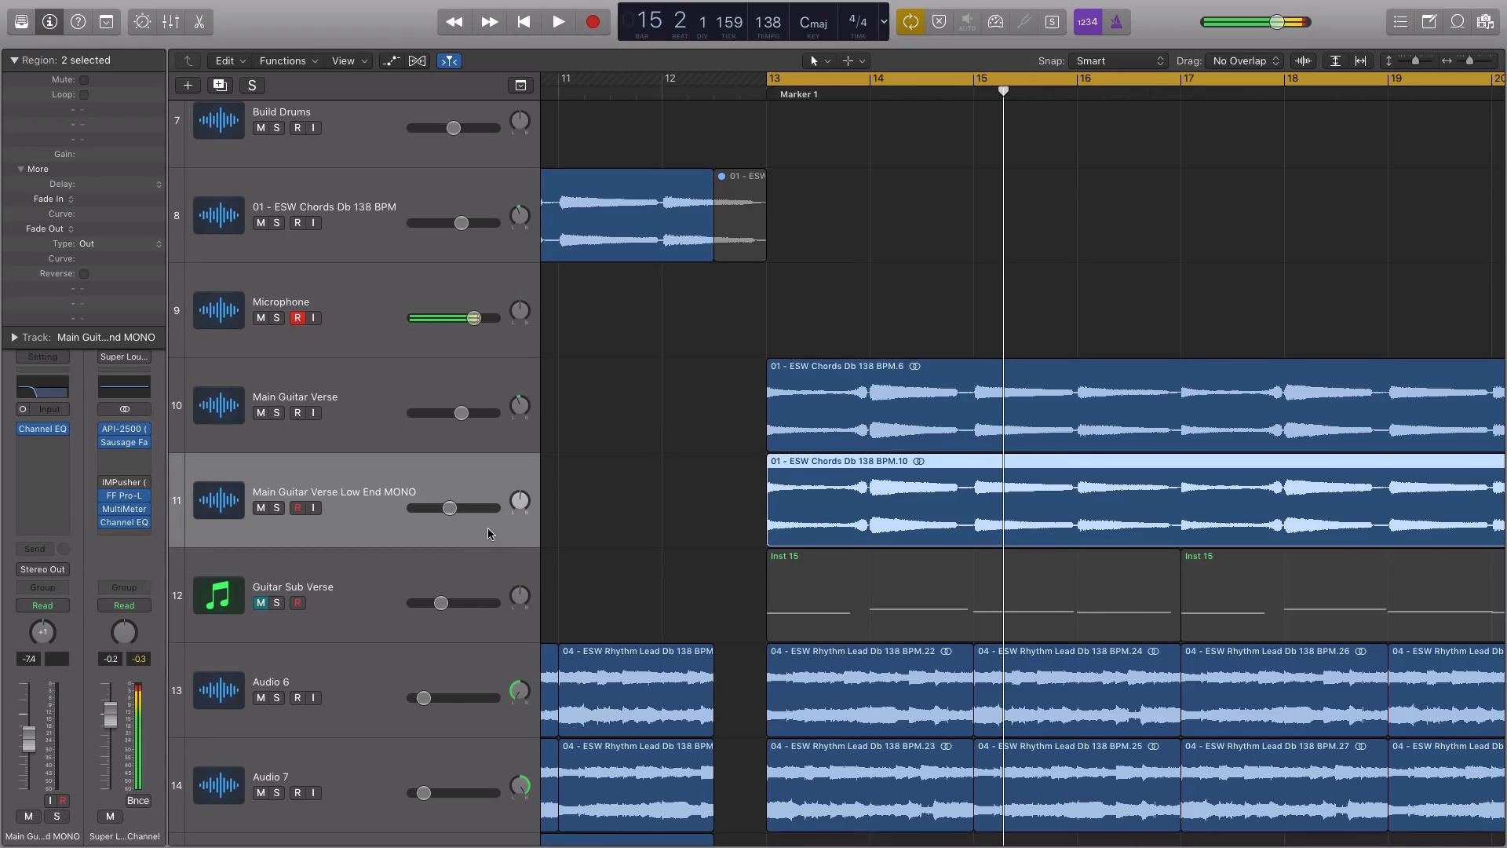
click(826, 528)
key(ctrl+s)
key(space)
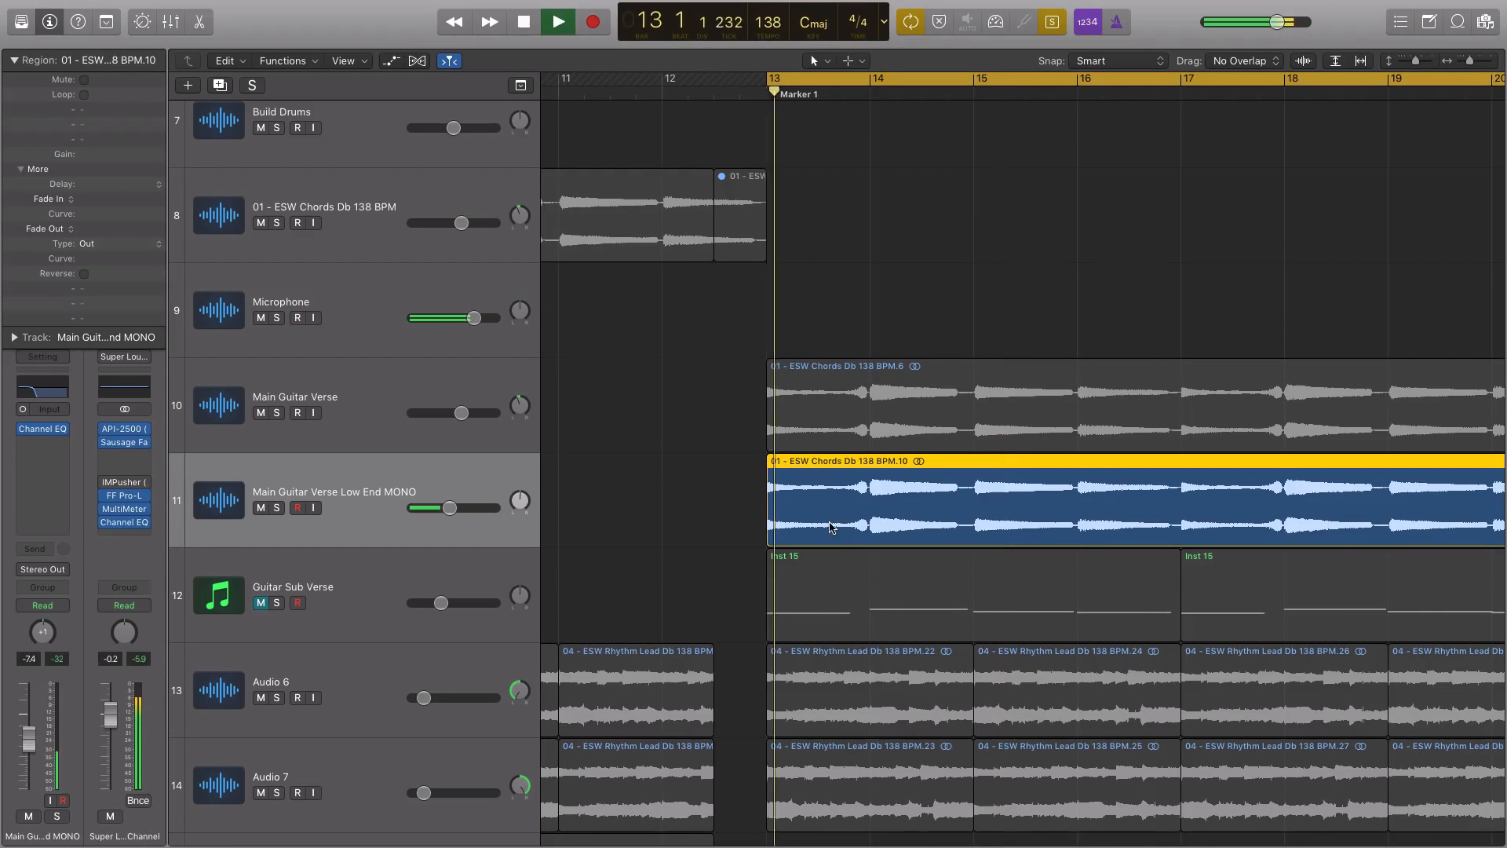
key(super+Left)
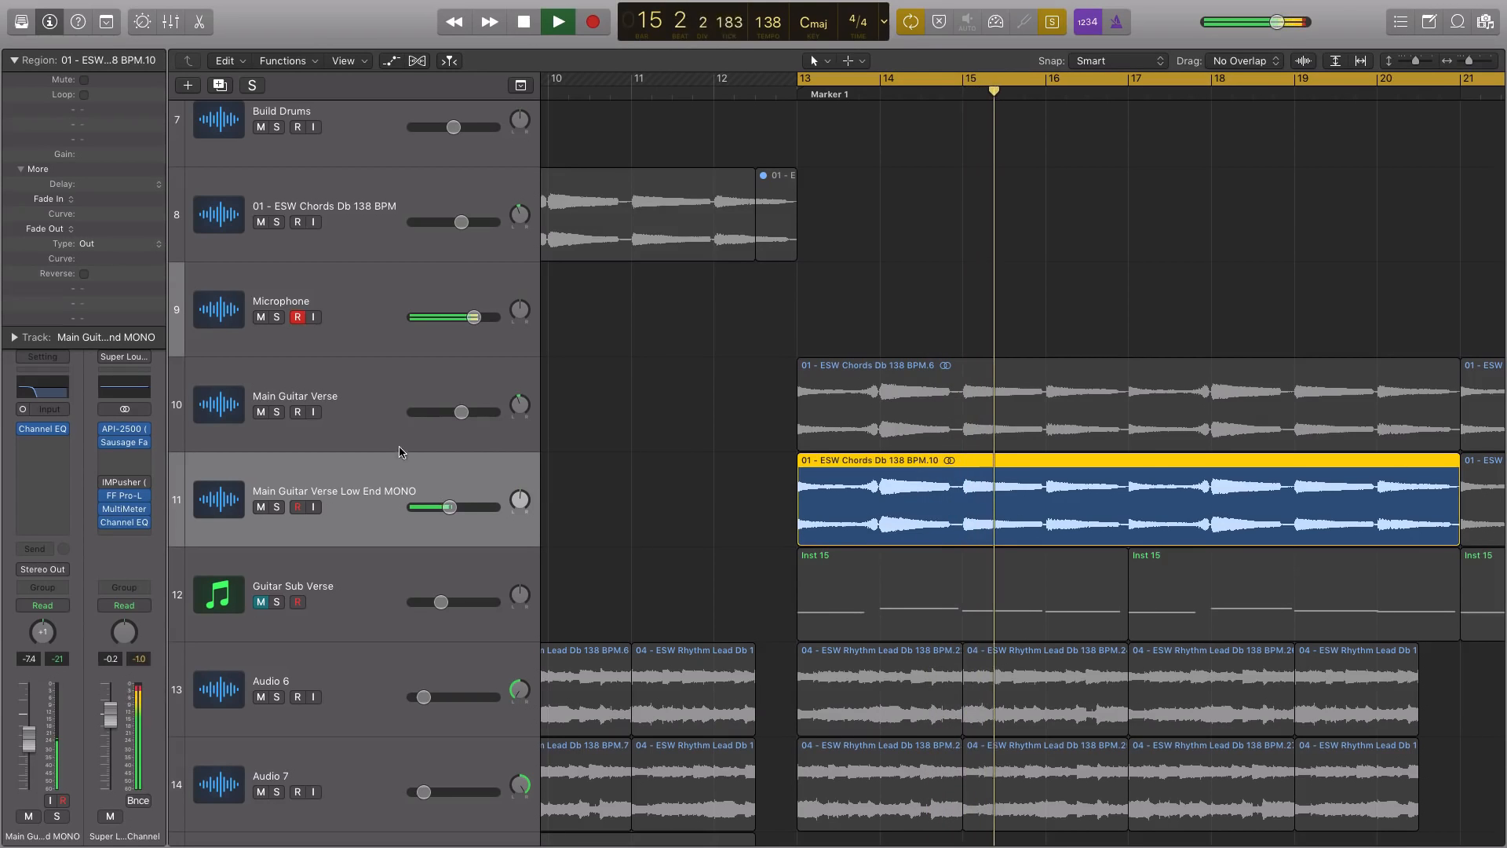
key(space)
Examine the Channel EQ curve on the Main Guitar Verse Low End MONO track, then close the plug-in
click(334, 473)
click(43, 430)
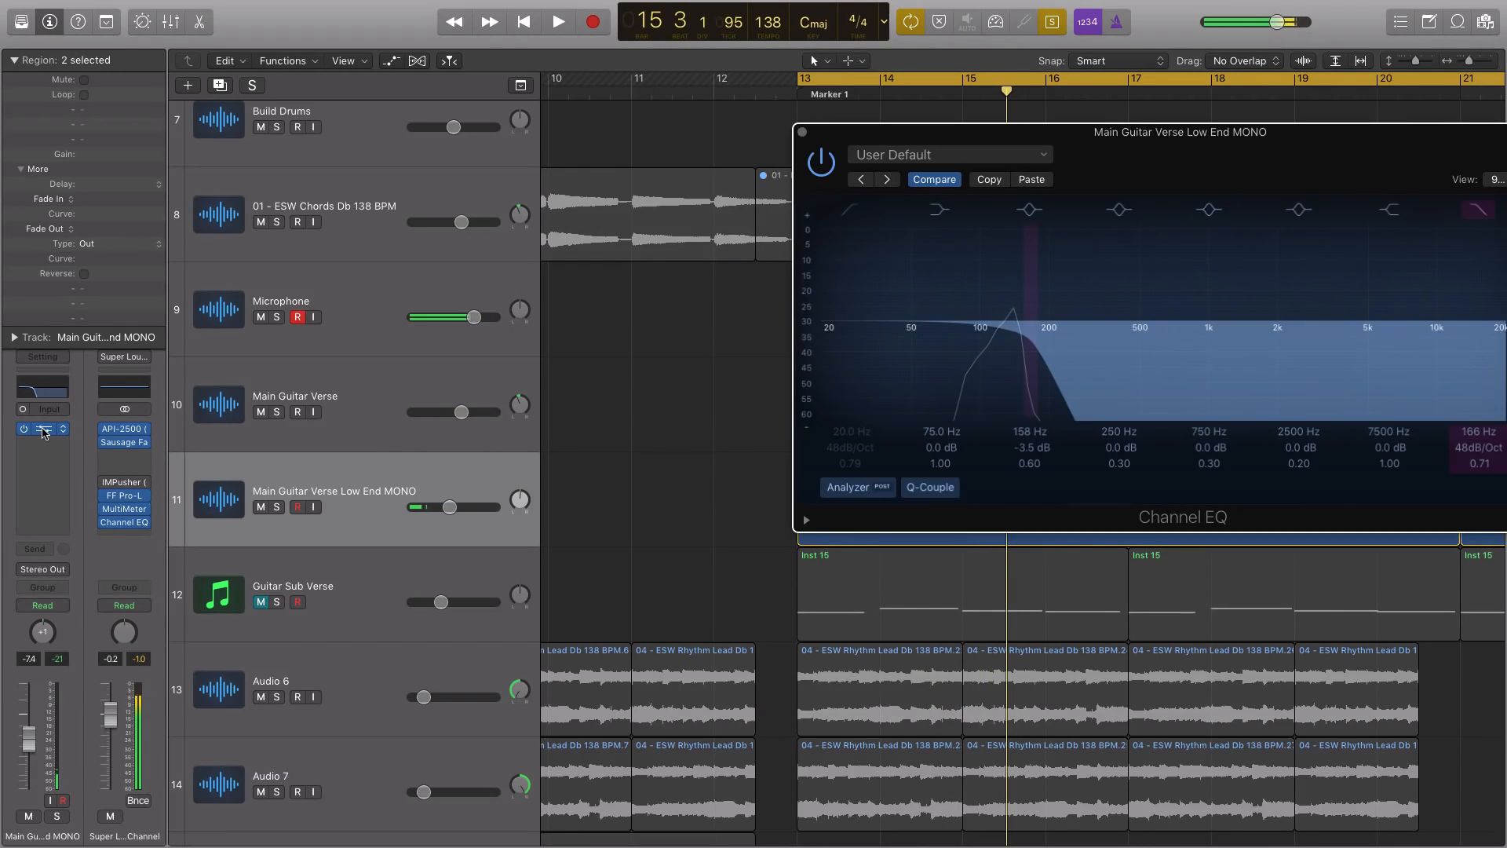
drag(939, 130, 813, 156)
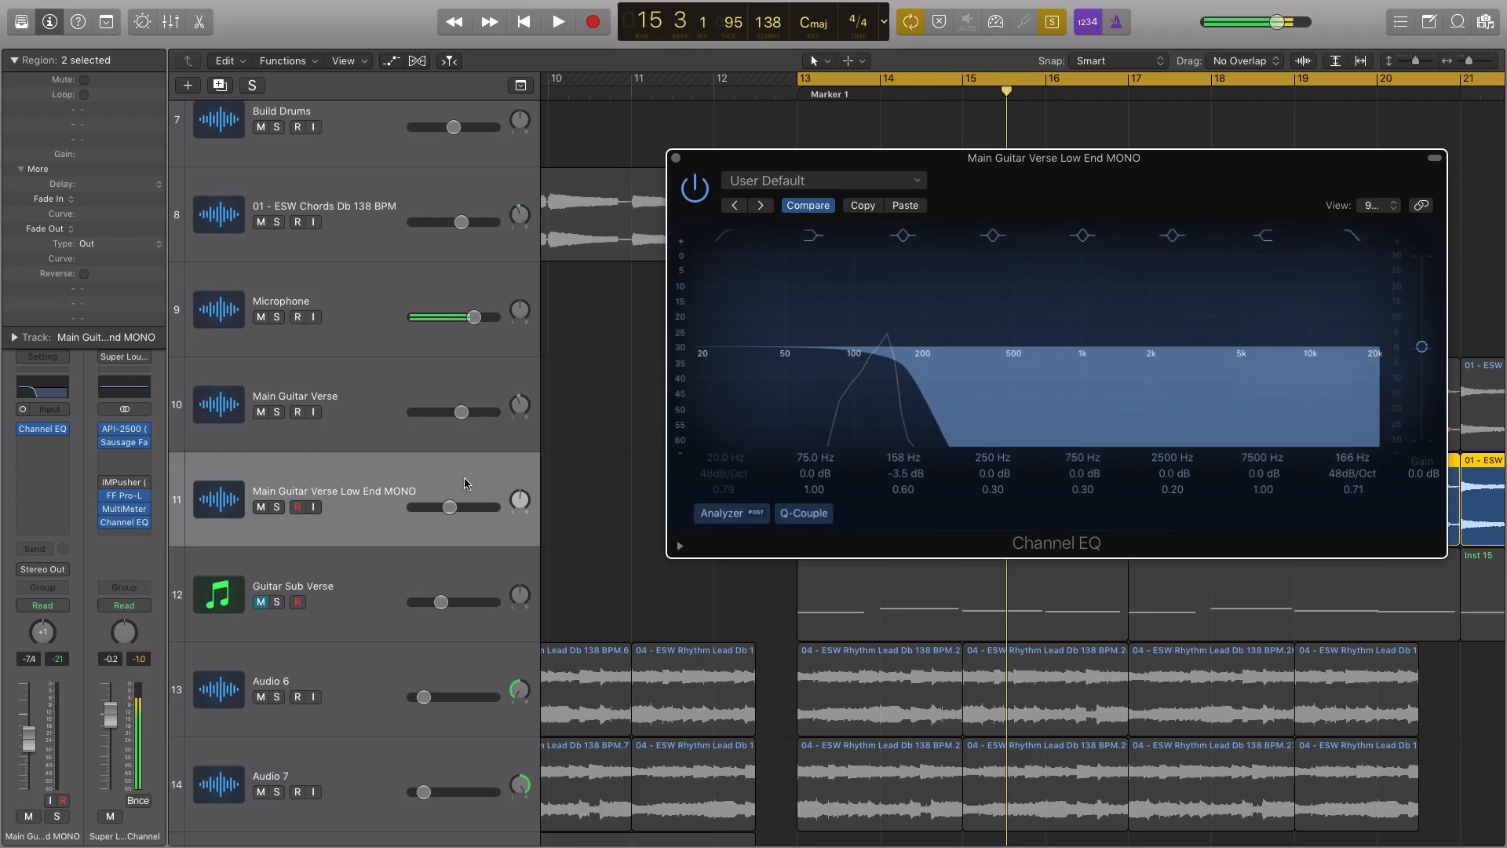
click(675, 159)
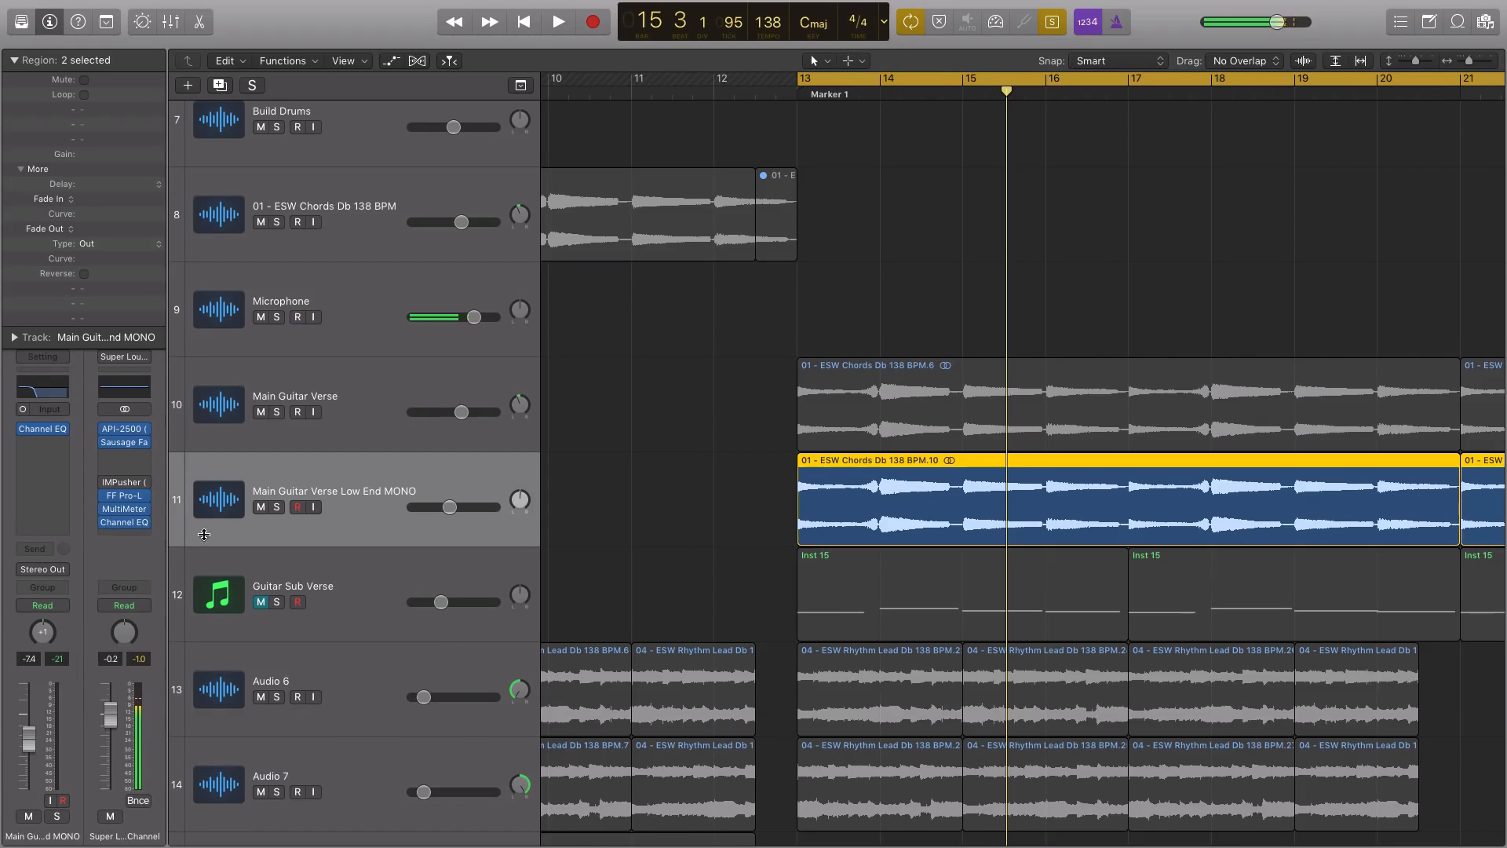
Watch the master channel's MultiMeter analyzer while the soloed Low End MONO regions play, then close it
click(125, 512)
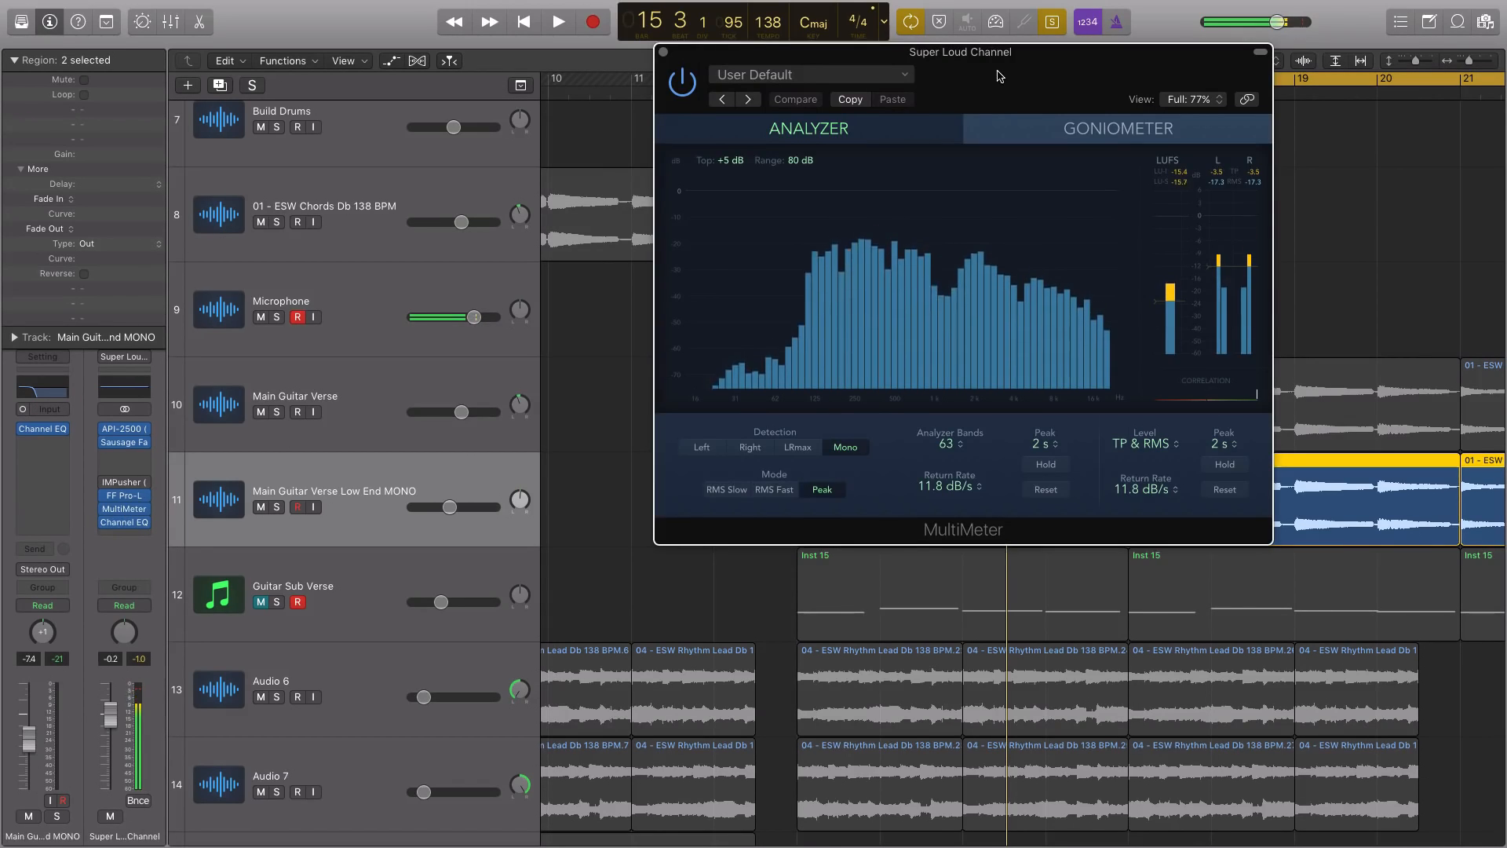
key(space)
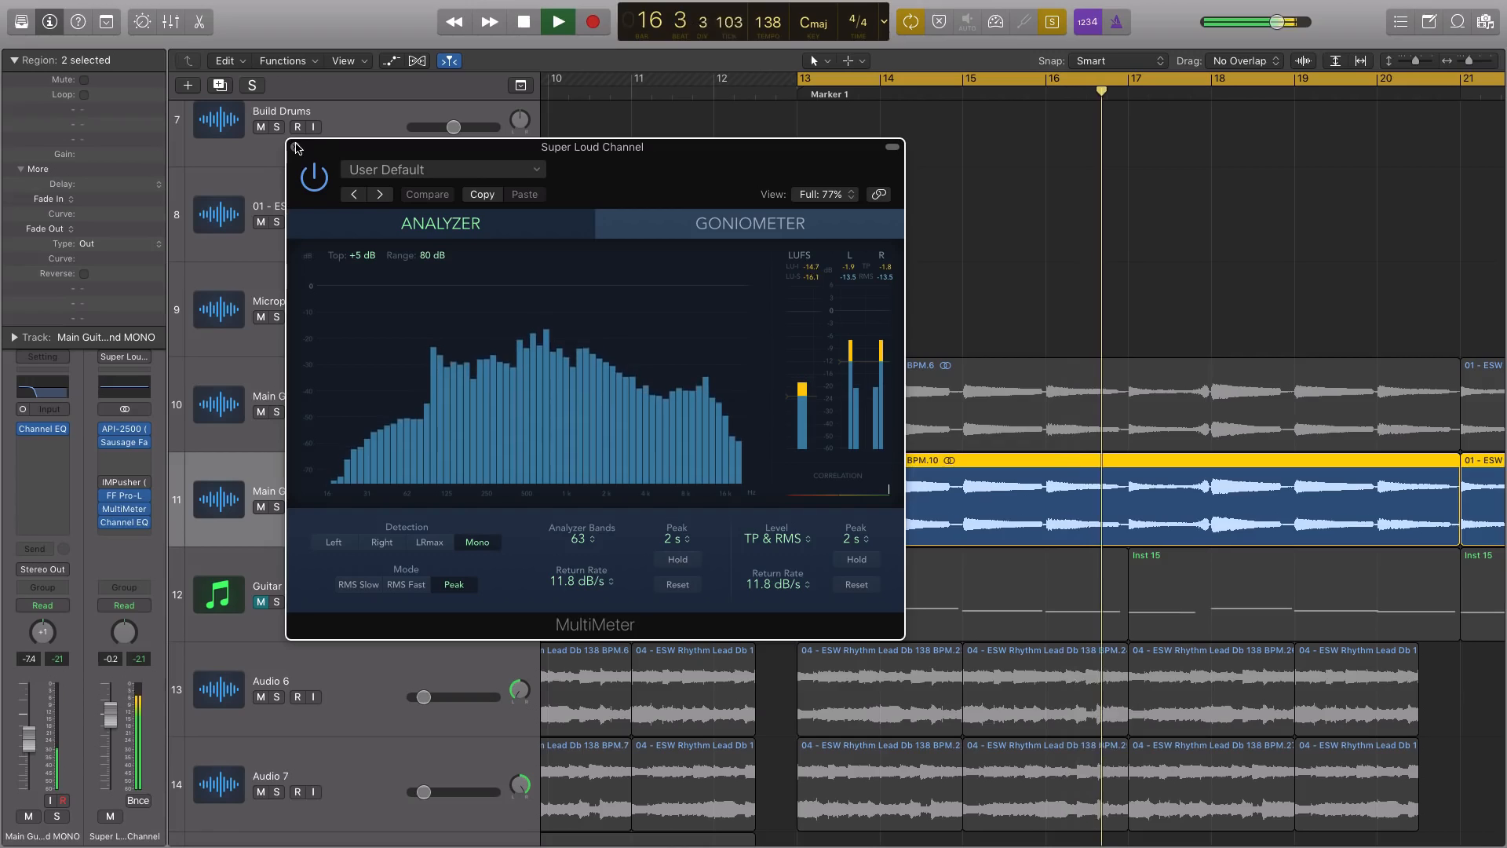
key(space)
key(super+w)
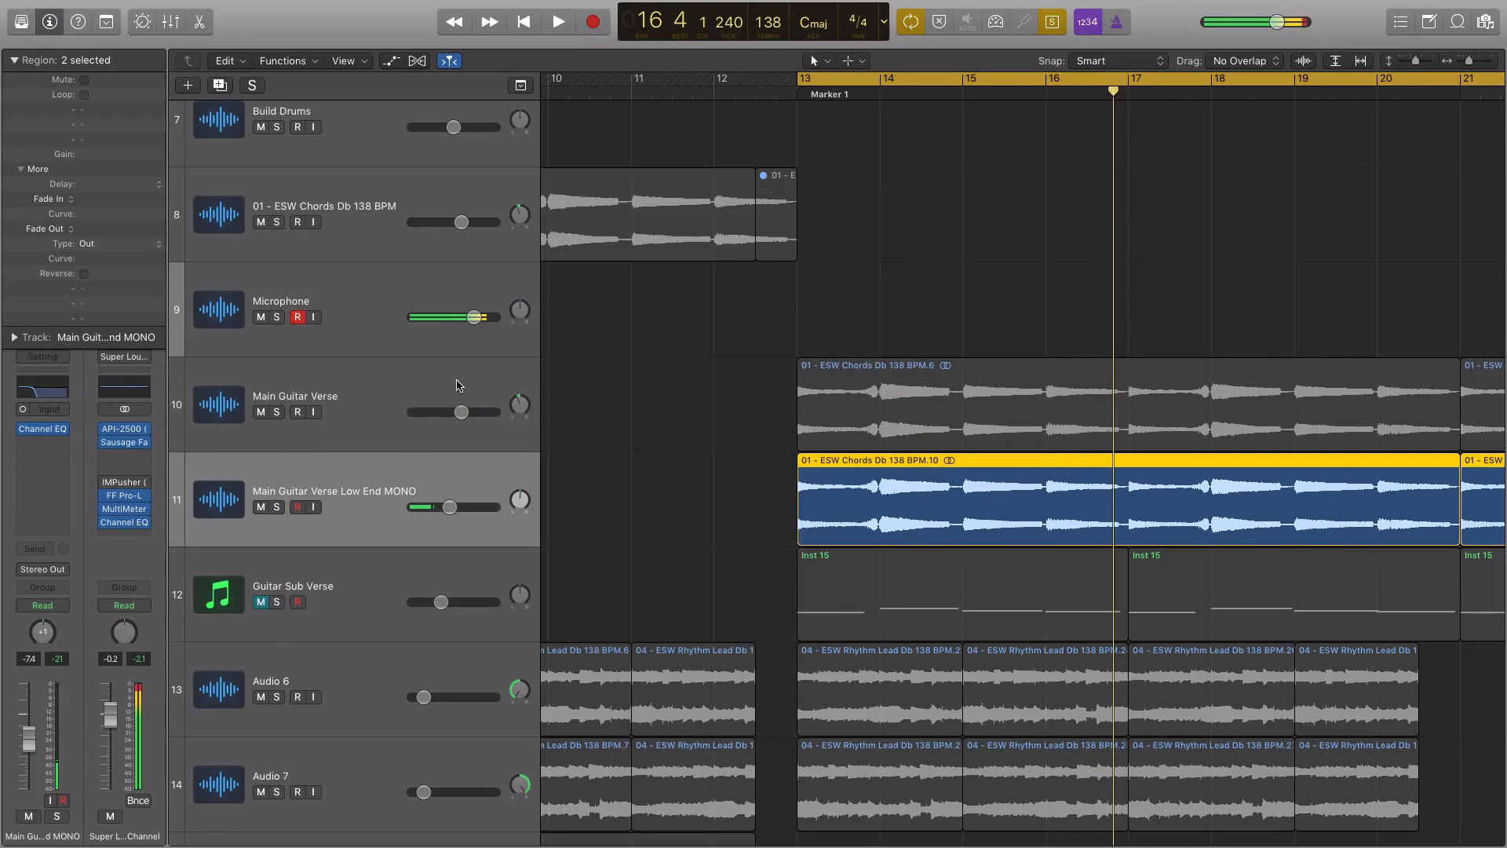
Solo both Main Guitar Verse regions and listen to them with the track's Channel EQ bypassed
click(360, 413)
key(space)
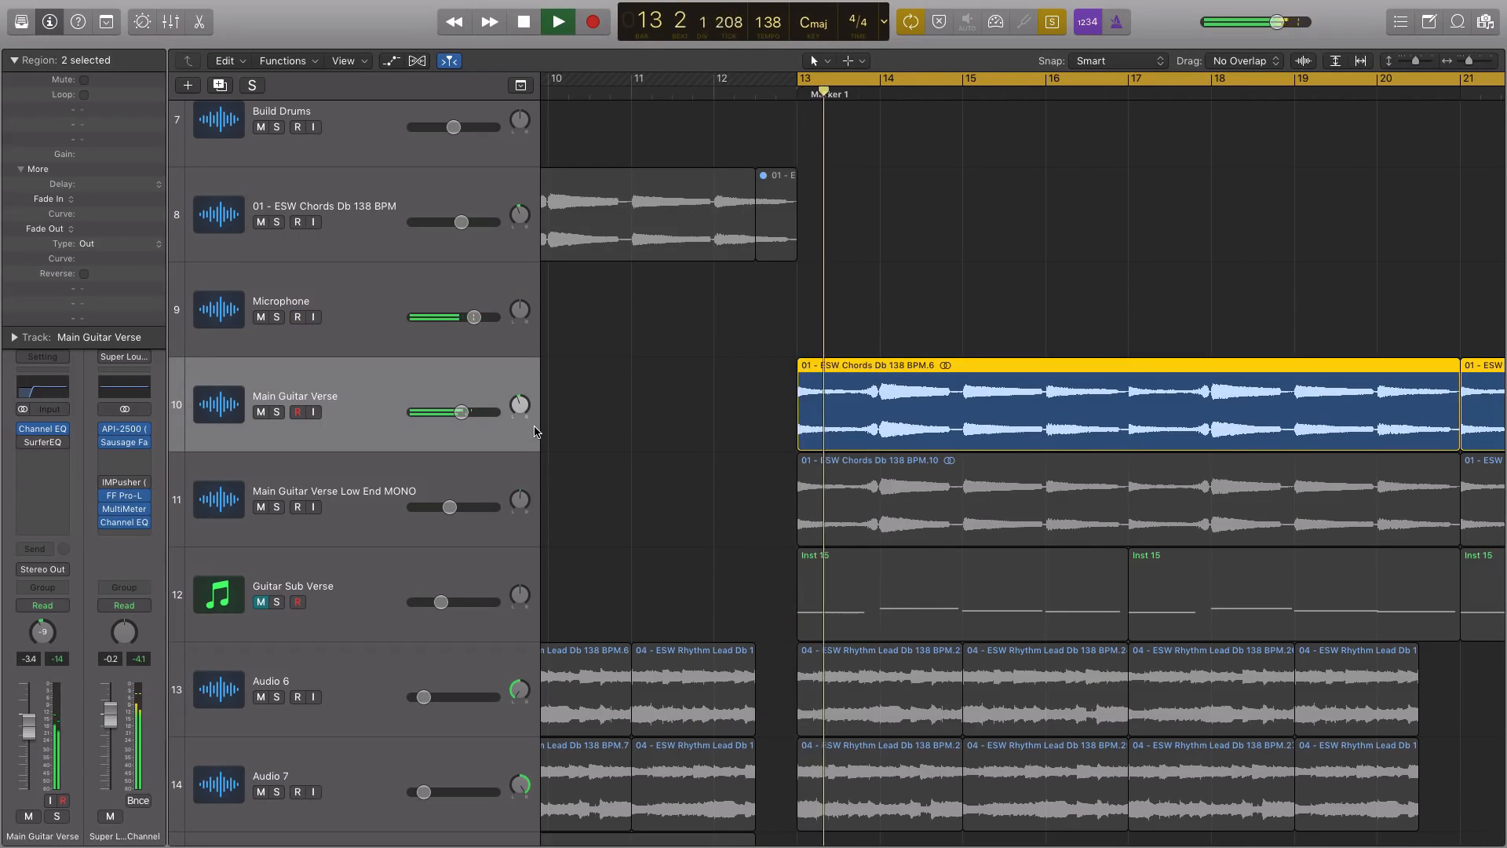
click(25, 428)
key(space)
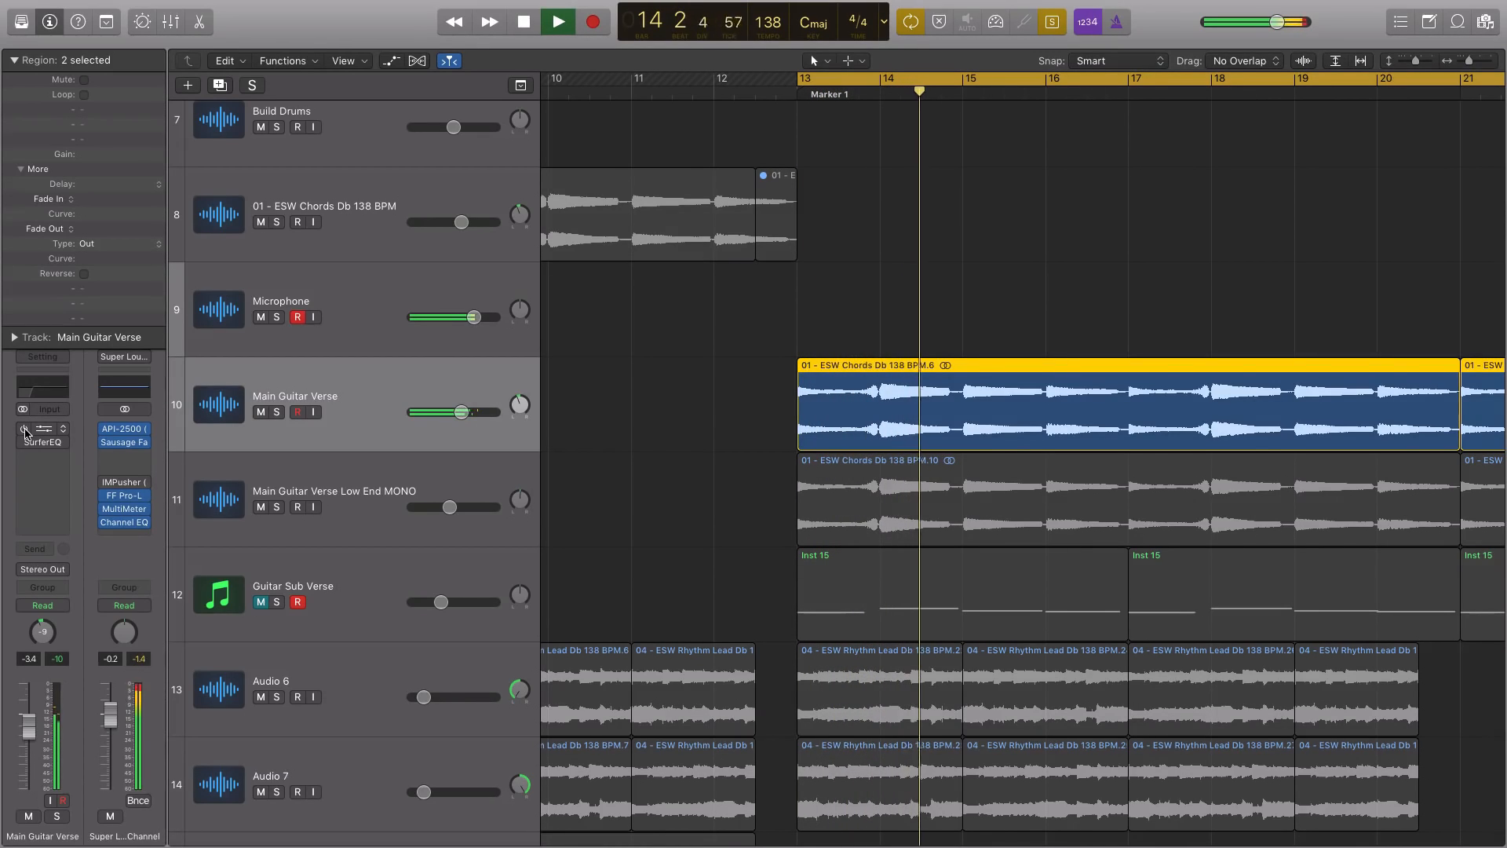
key(space)
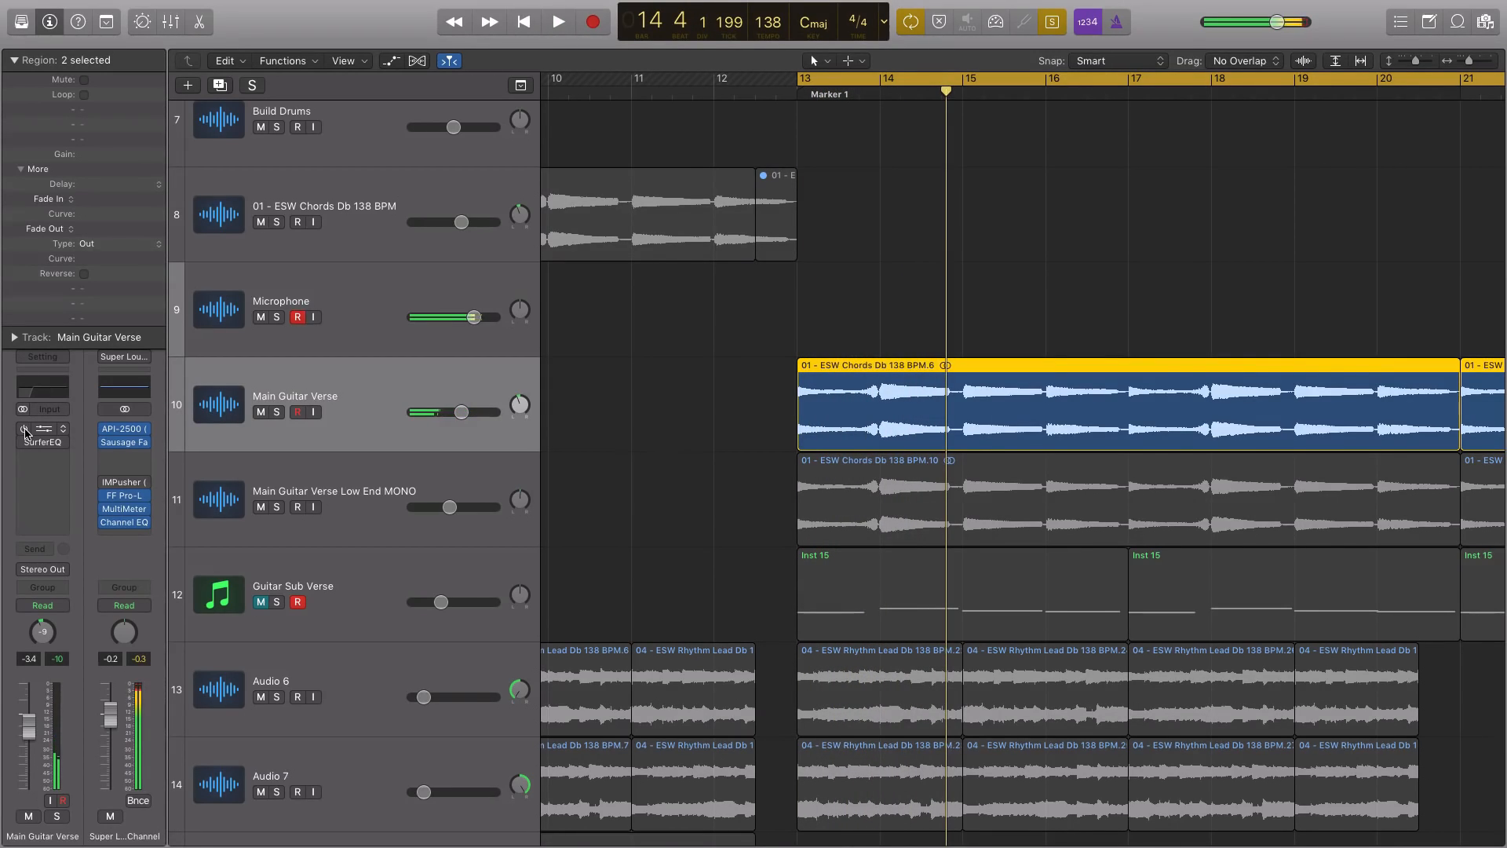
Solo the first Main Guitar Verse and Main Guitar Verse Low End MONO regions together and play them from bar 13
click(339, 514)
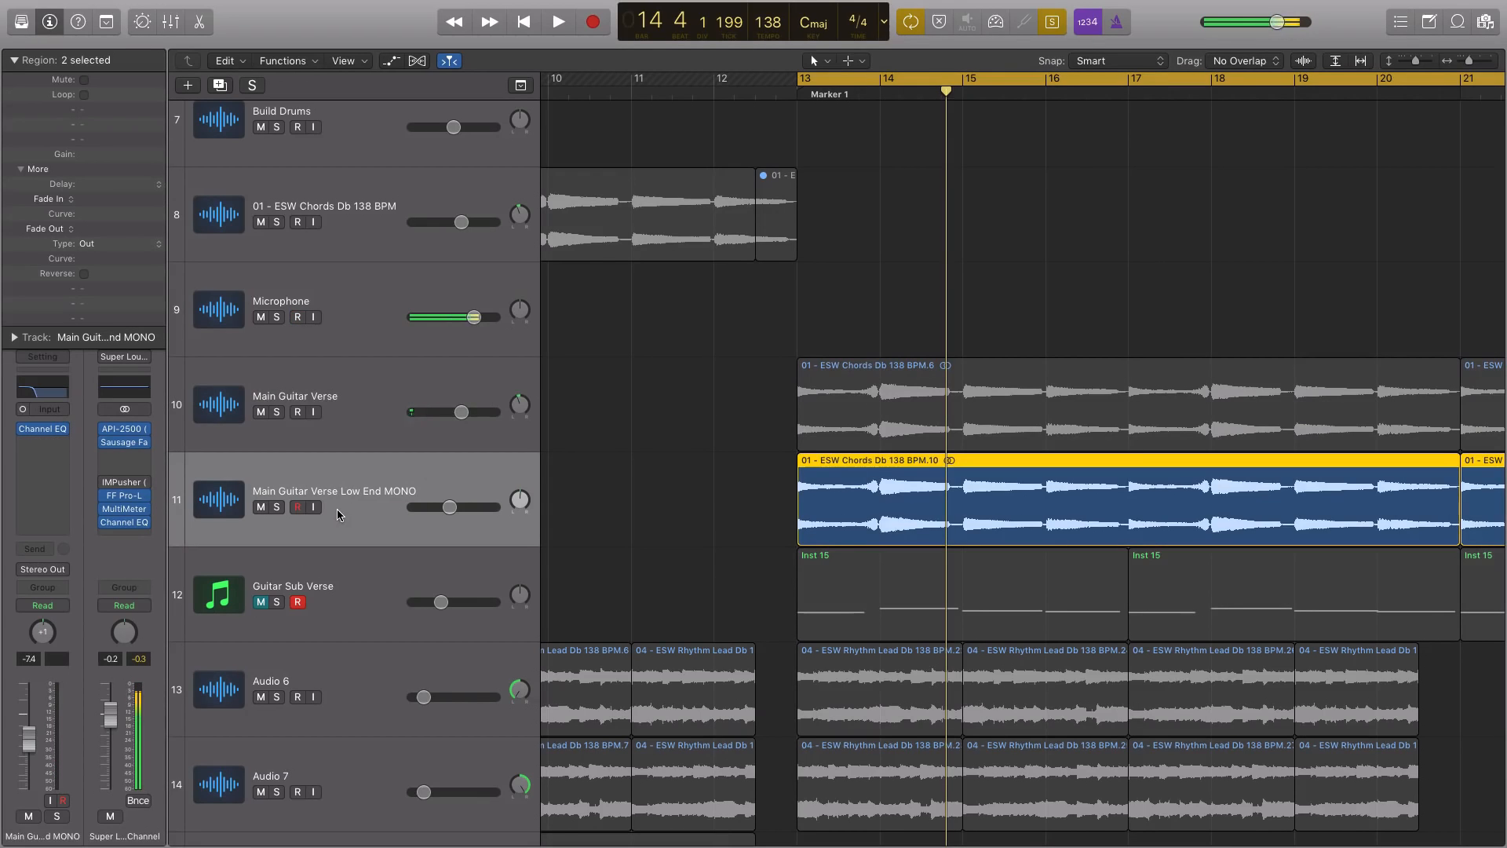
key(super+Left)
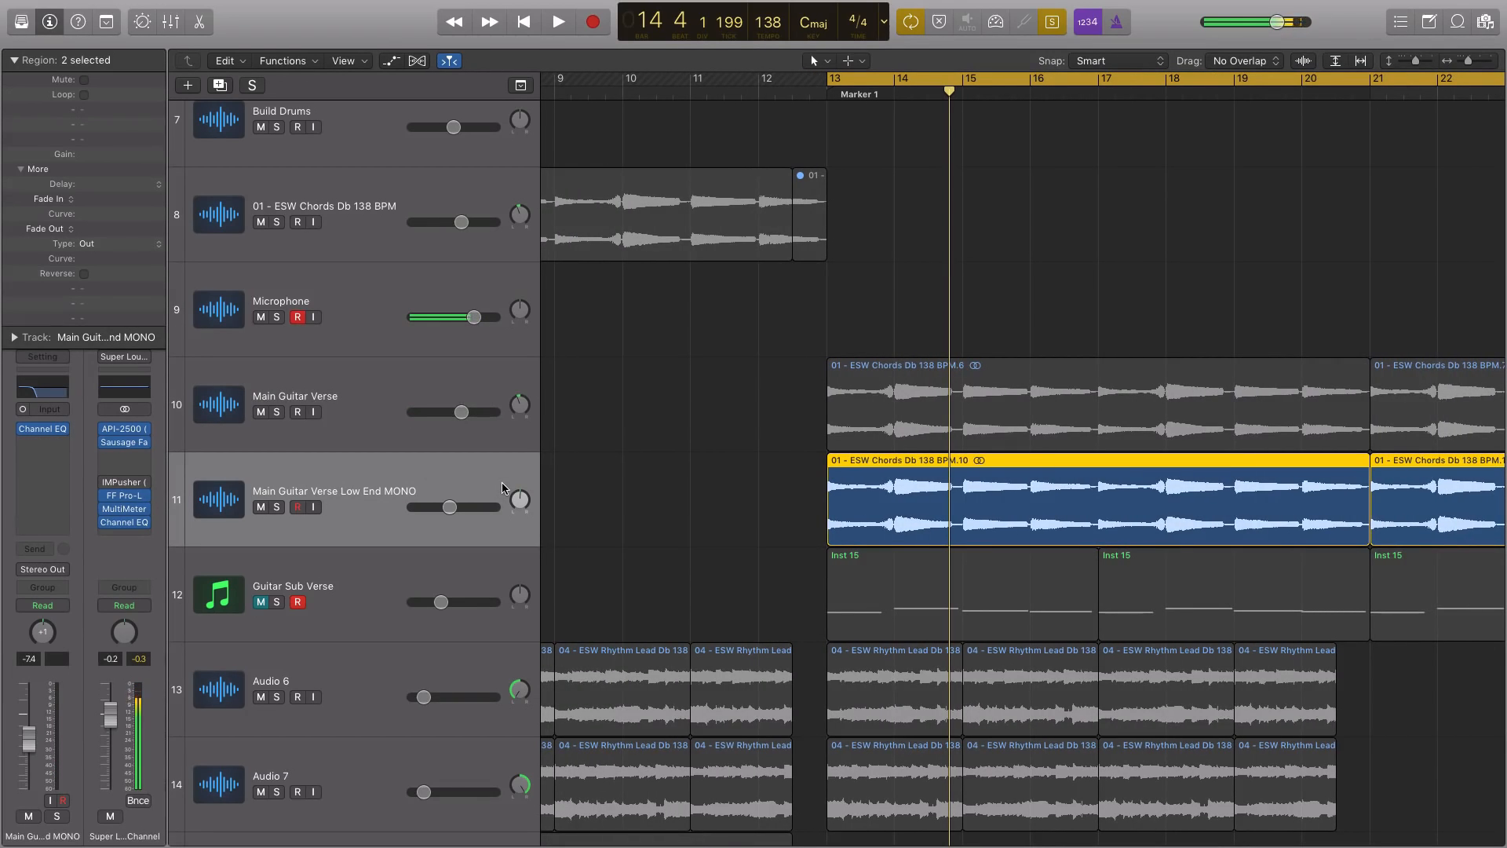
click(973, 430)
click(943, 484)
click(890, 416)
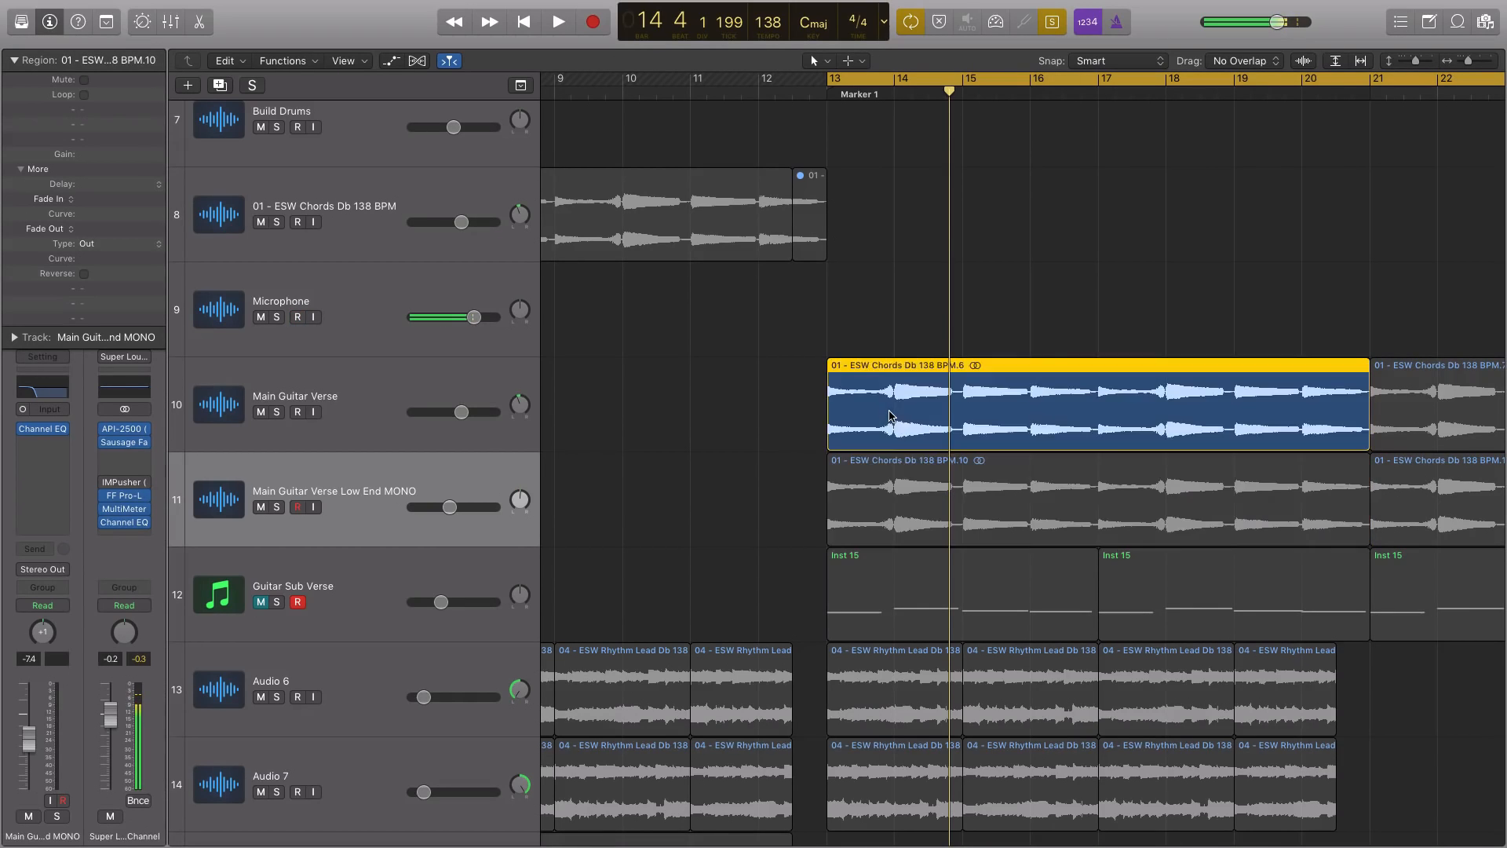
key(space)
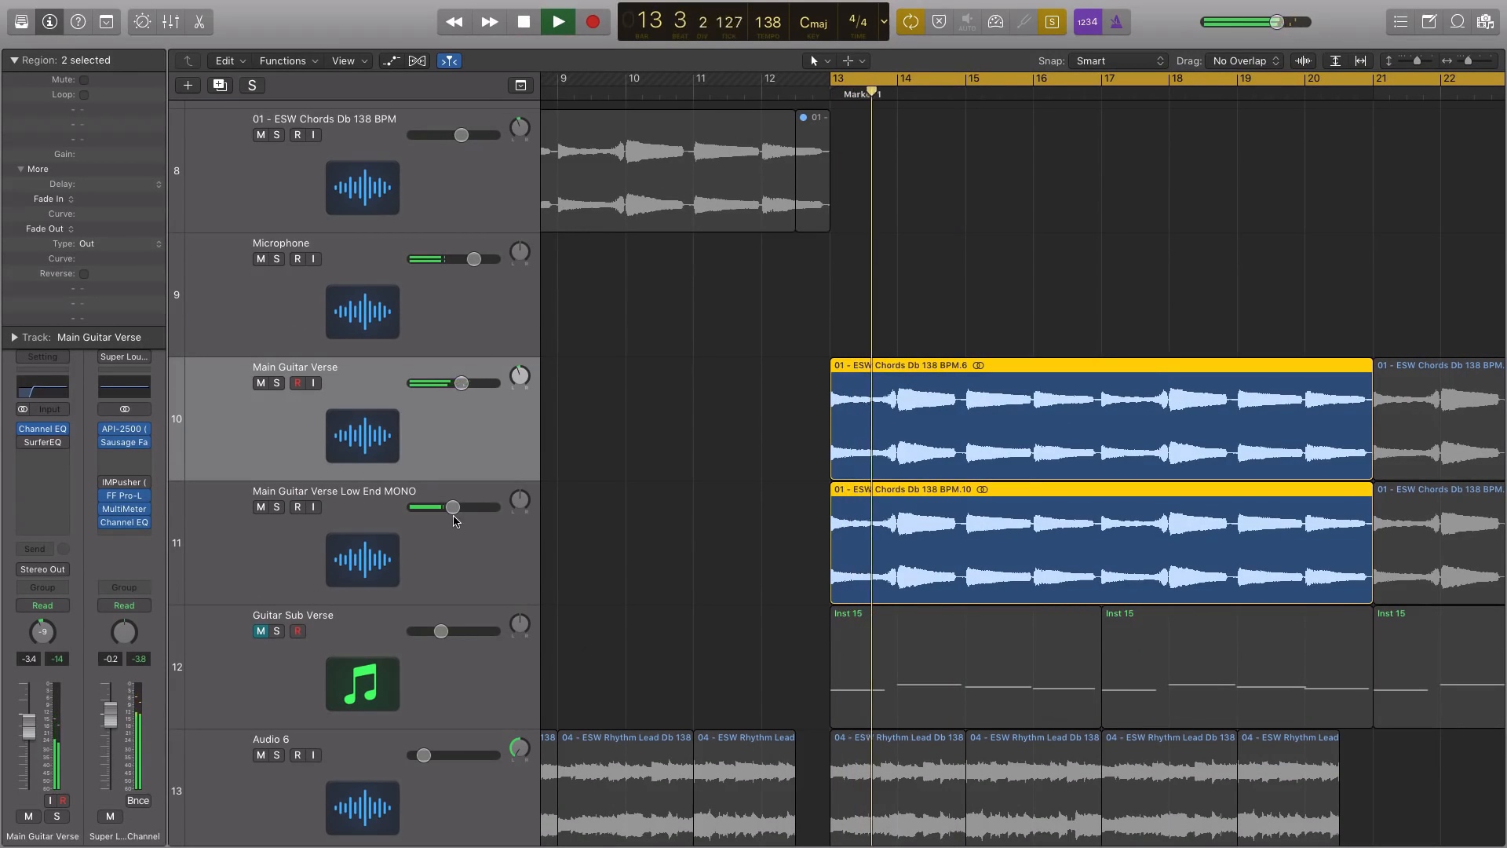
Fine-tune the Main Guitar Verse Low End MONO volume slightly during playback and turn off solo
drag(453, 508, 452, 507)
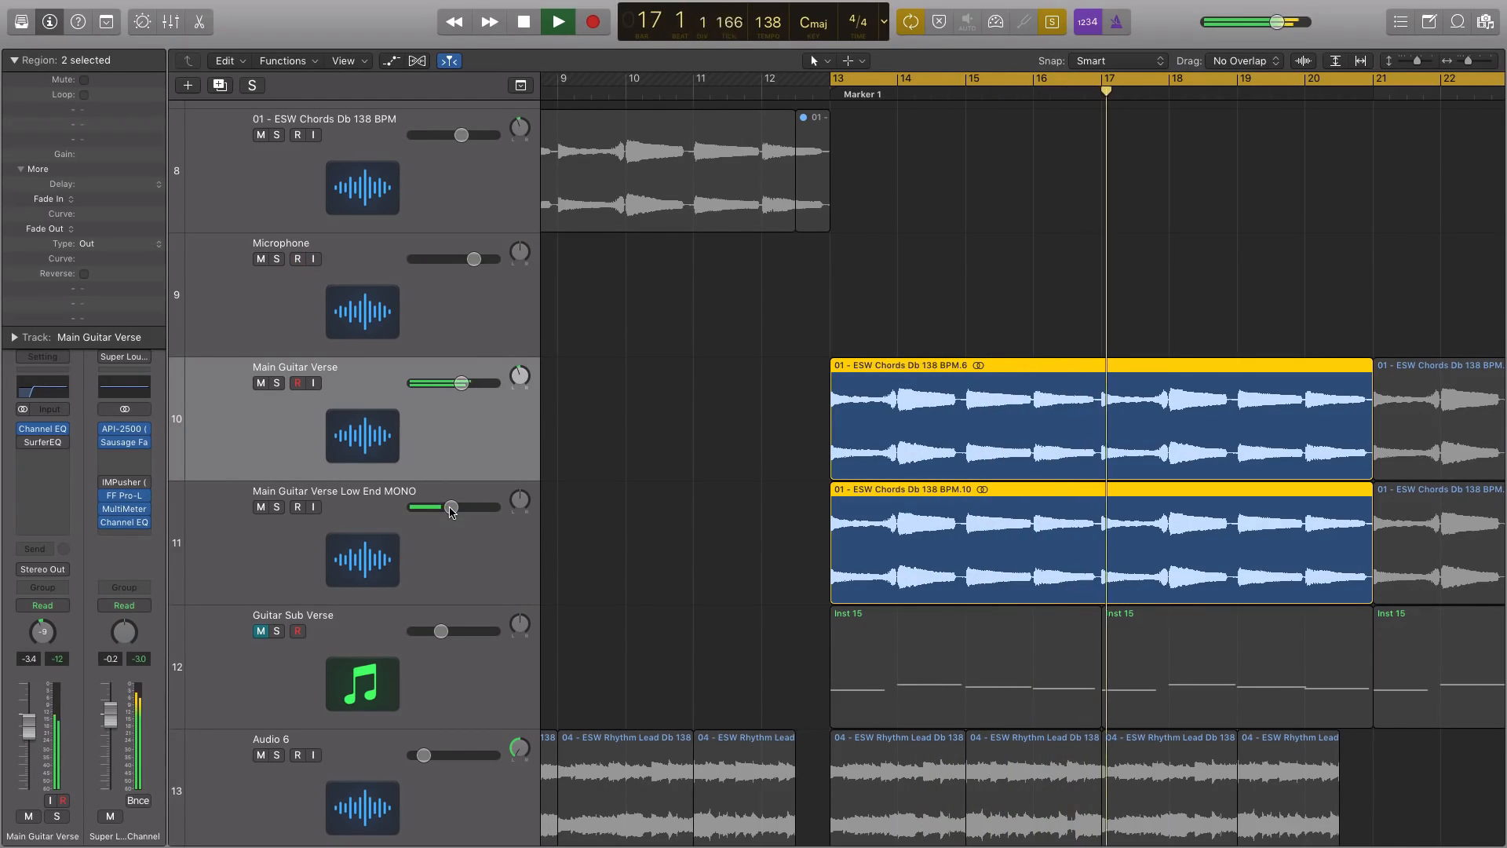
key(ctrl+s)
mouse_move(452, 508)
mouse_down()
mouse_move(476, 507)
mouse_move(451, 506)
mouse_up()
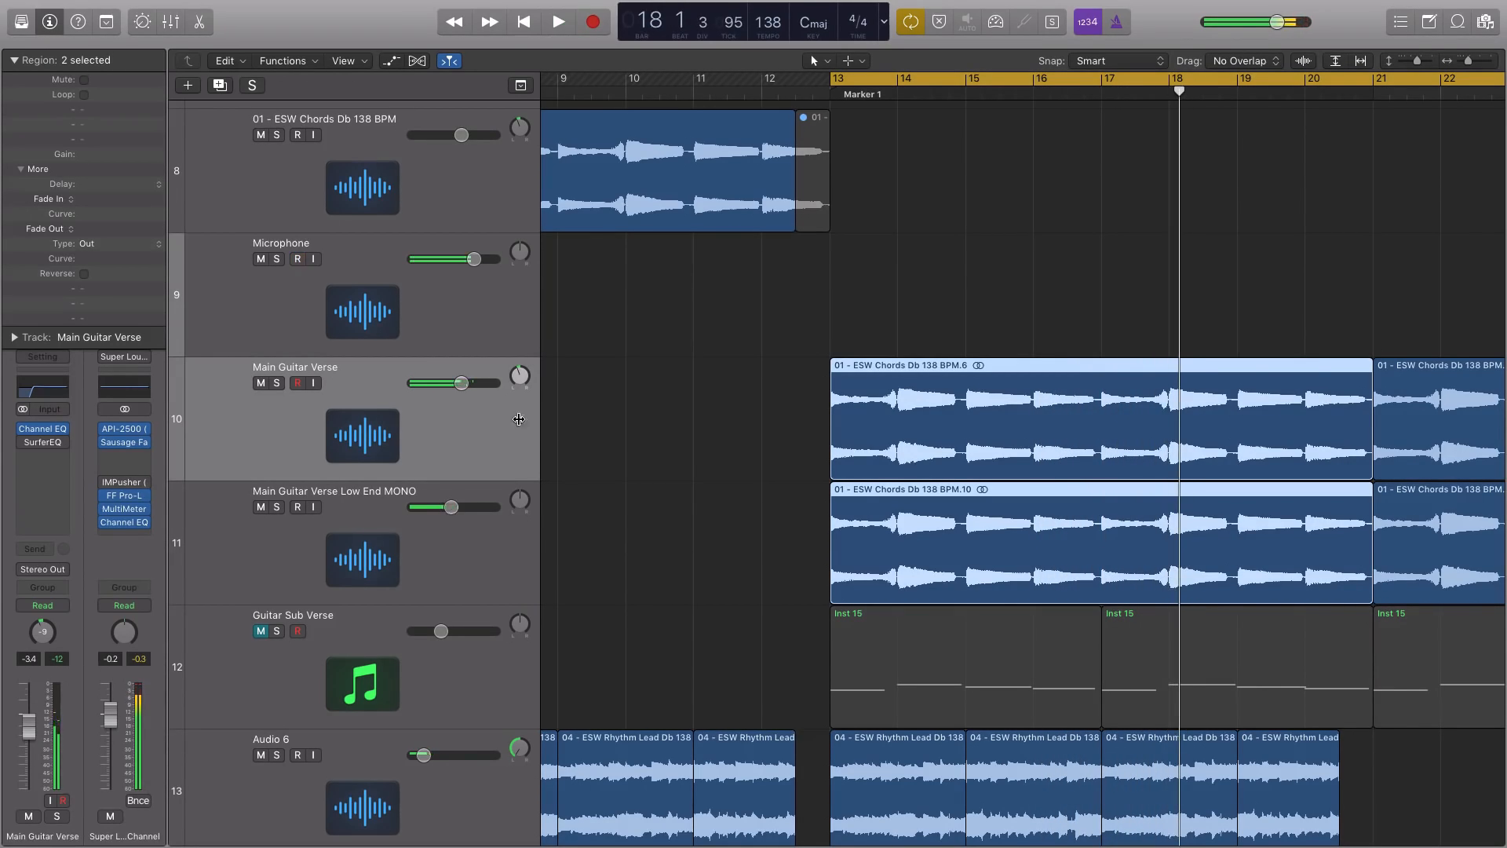
Mute the Low End MONO track and compare the soloed Main Guitar Verse with its Channel EQ off and on
click(260, 507)
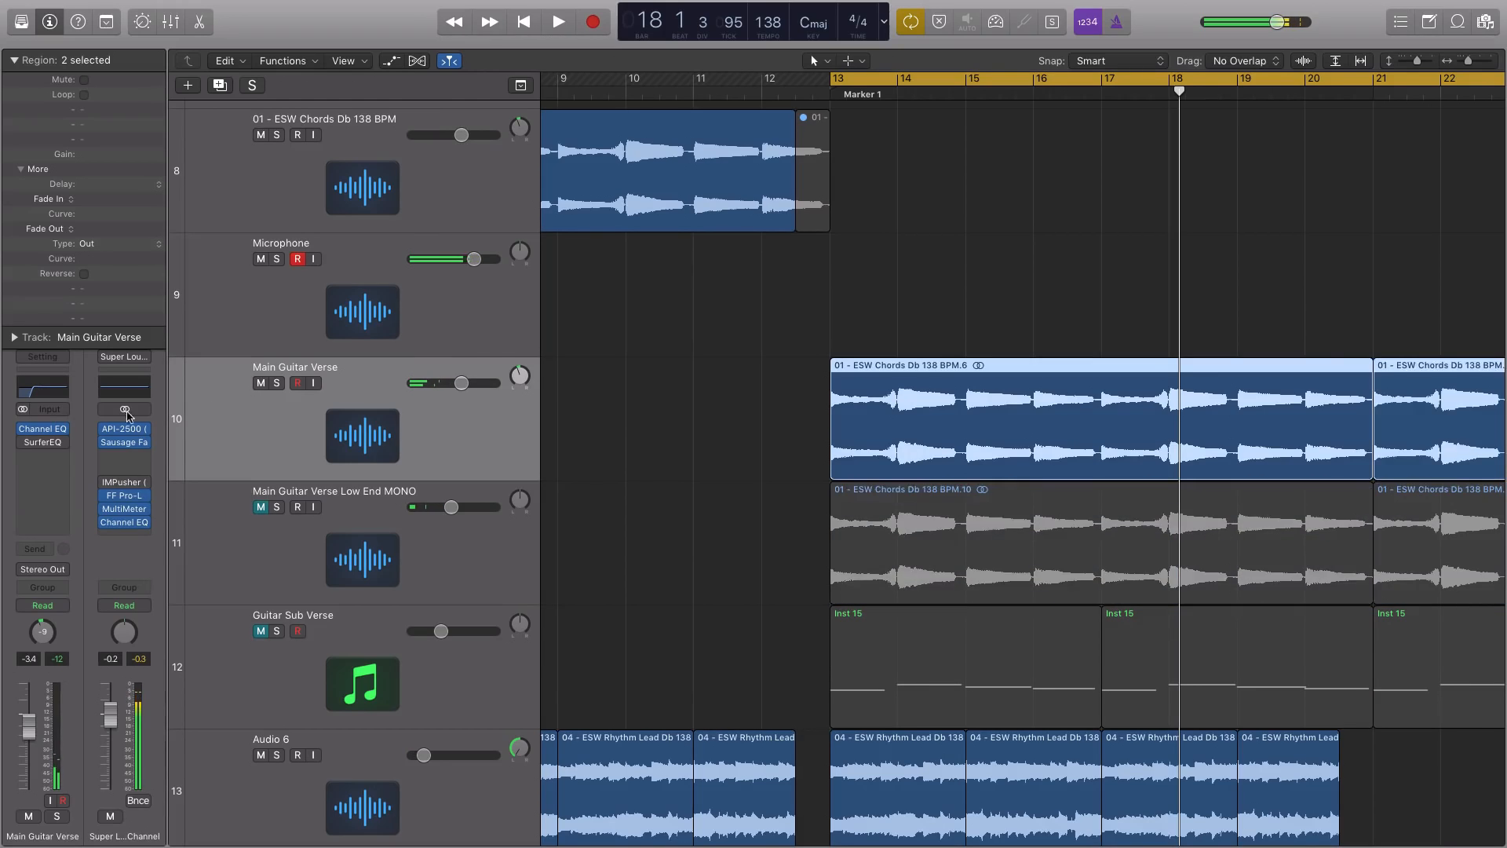
key(ctrl+s)
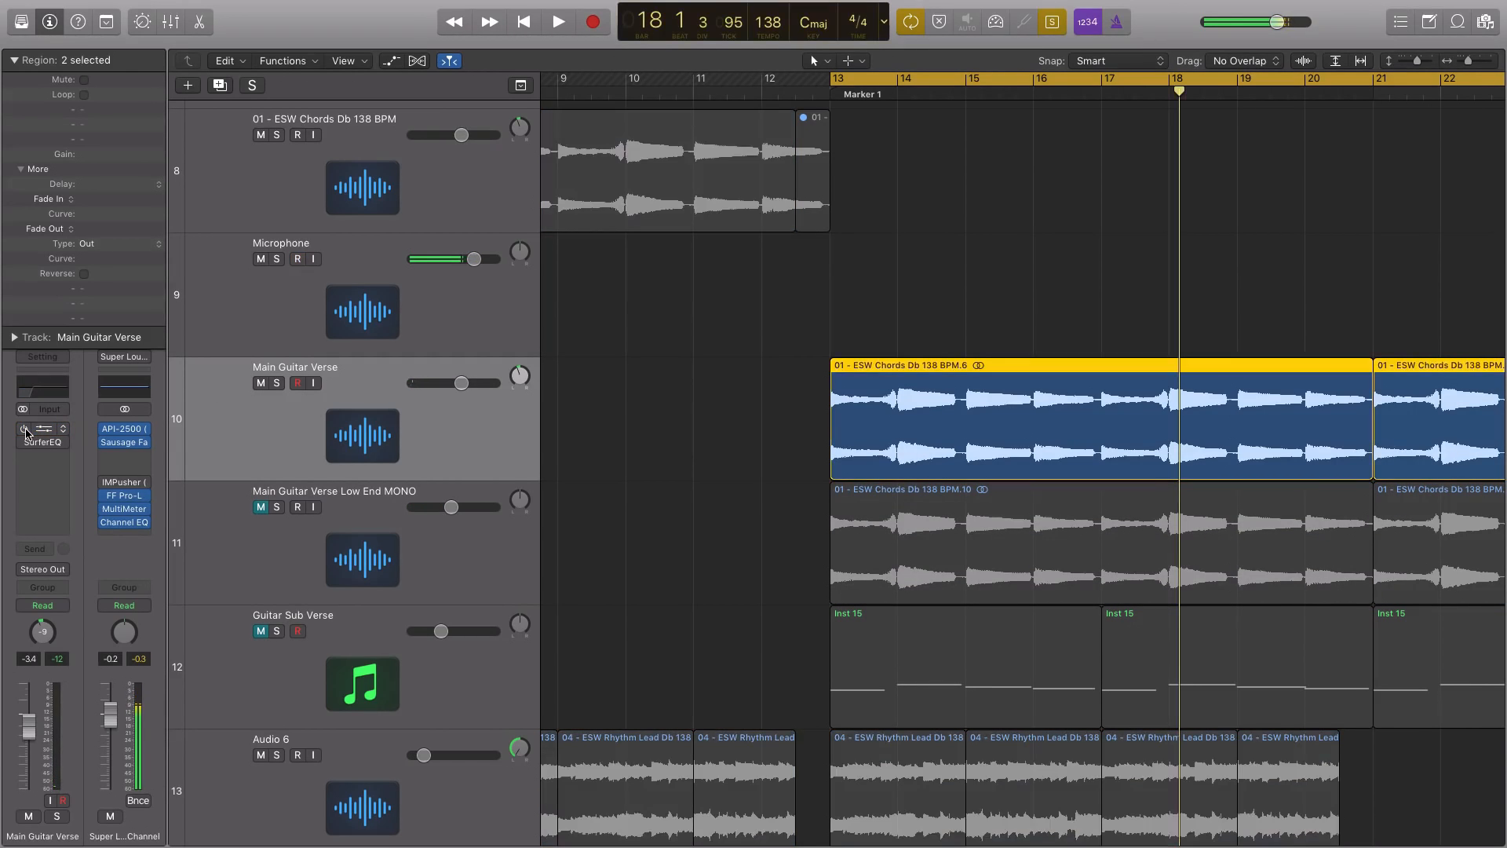
key(shift+space)
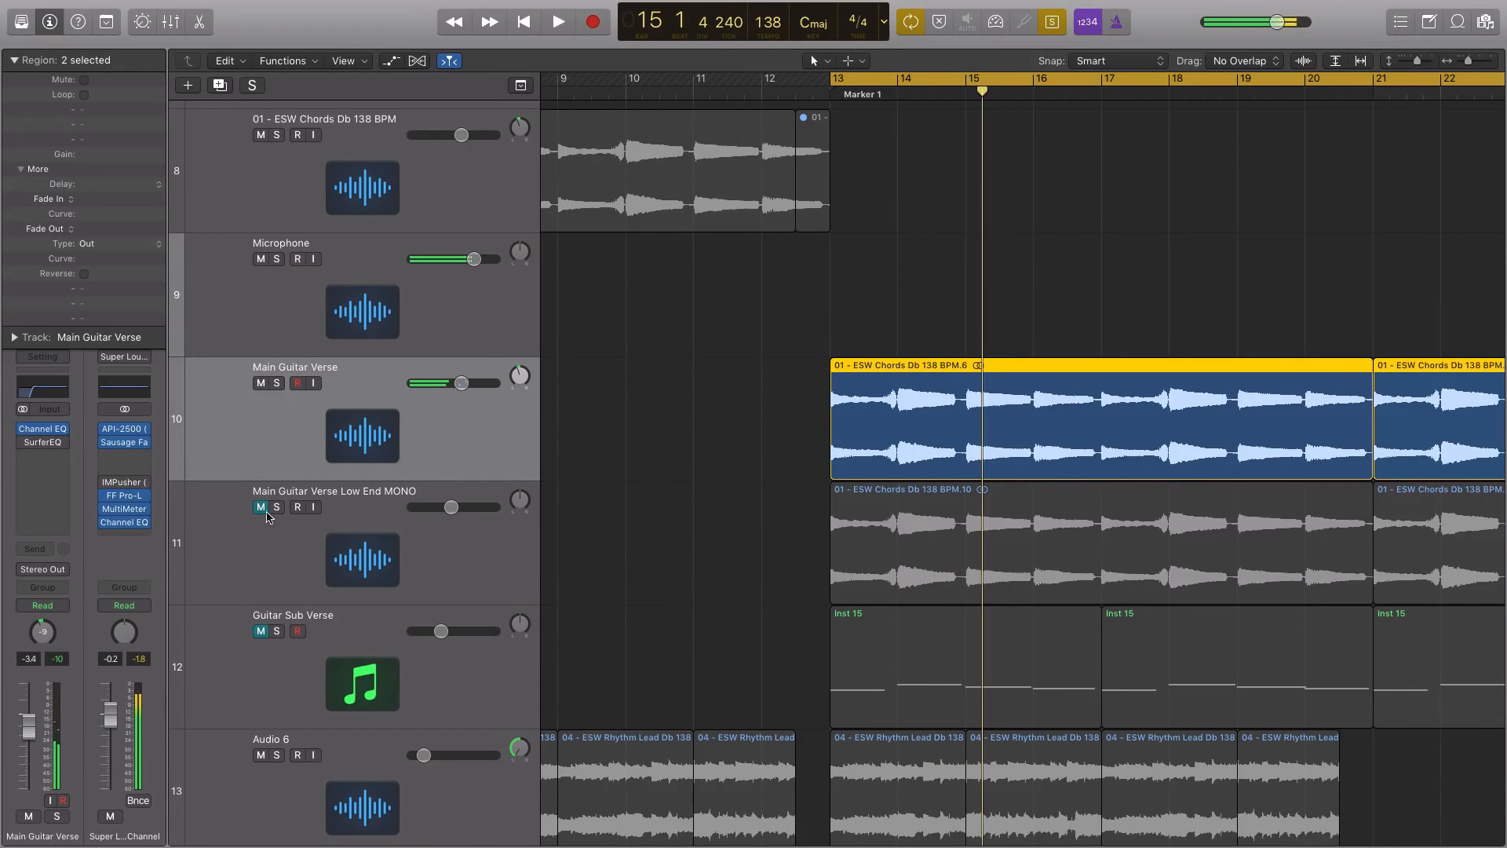
Unmute the Low End MONO track, play its first region with the soloed Main Guitar Verse and raise its volume slightly
shift+click(920, 548)
click(260, 507)
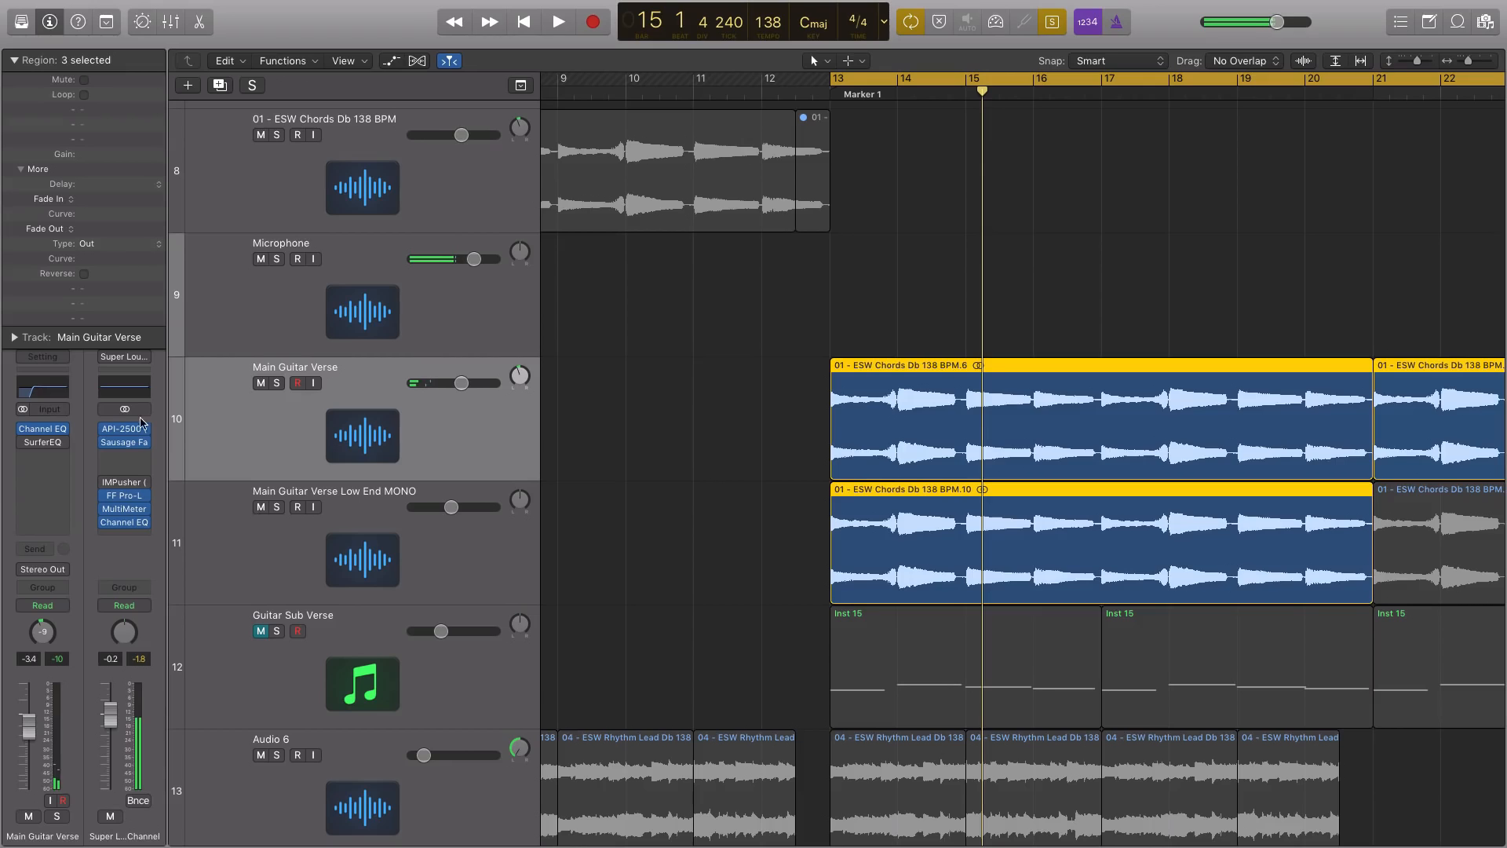
key(space)
drag(452, 507, 457, 507)
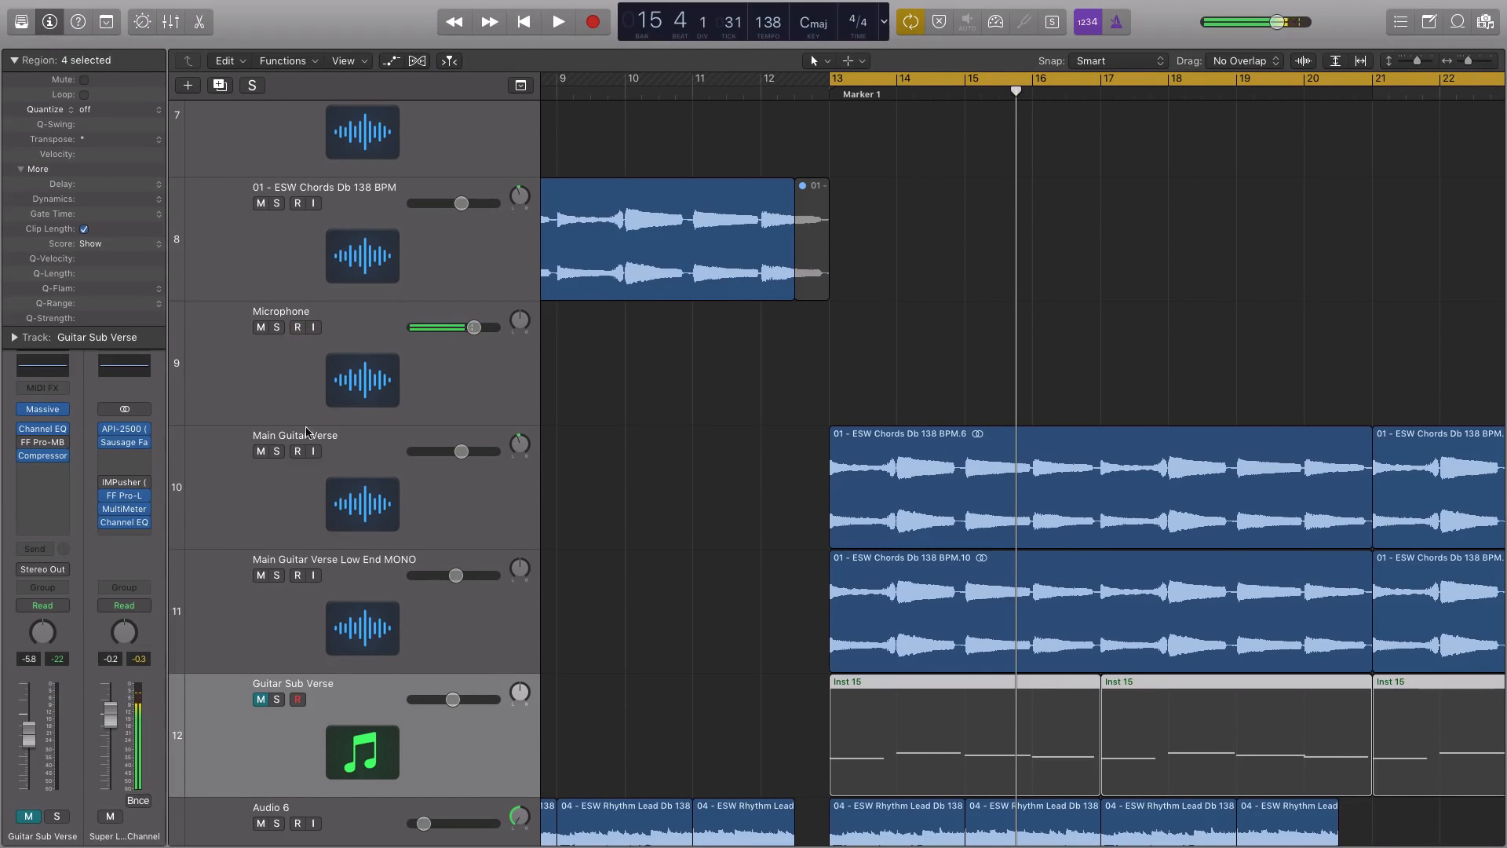
Unmute the Guitar Sub Verse track, audition its Inst 15 regions soloed from bar 13 and turn solo off
click(263, 699)
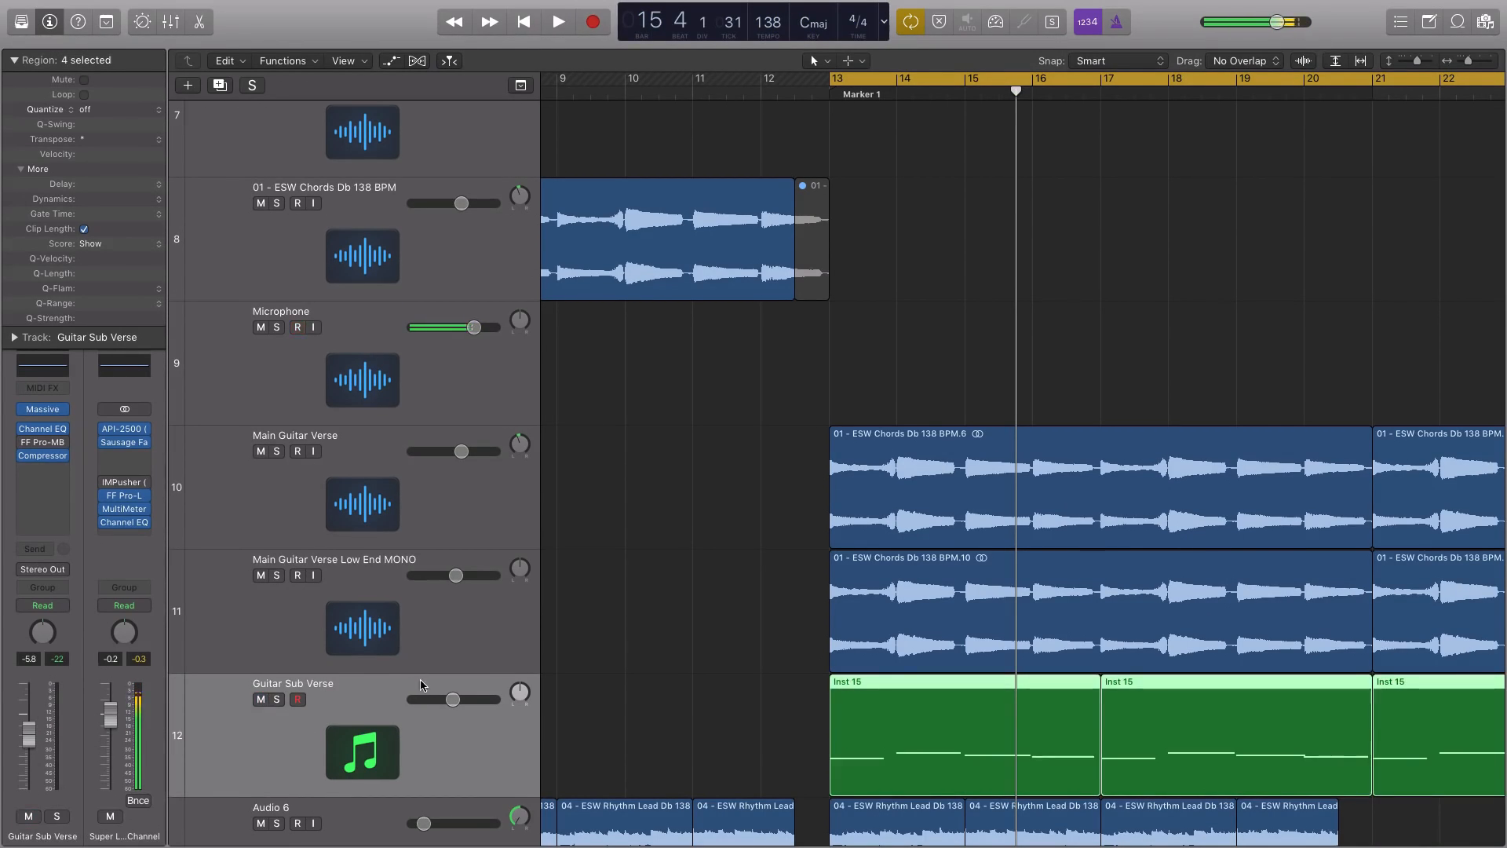
key(ctrl+s)
key(space)
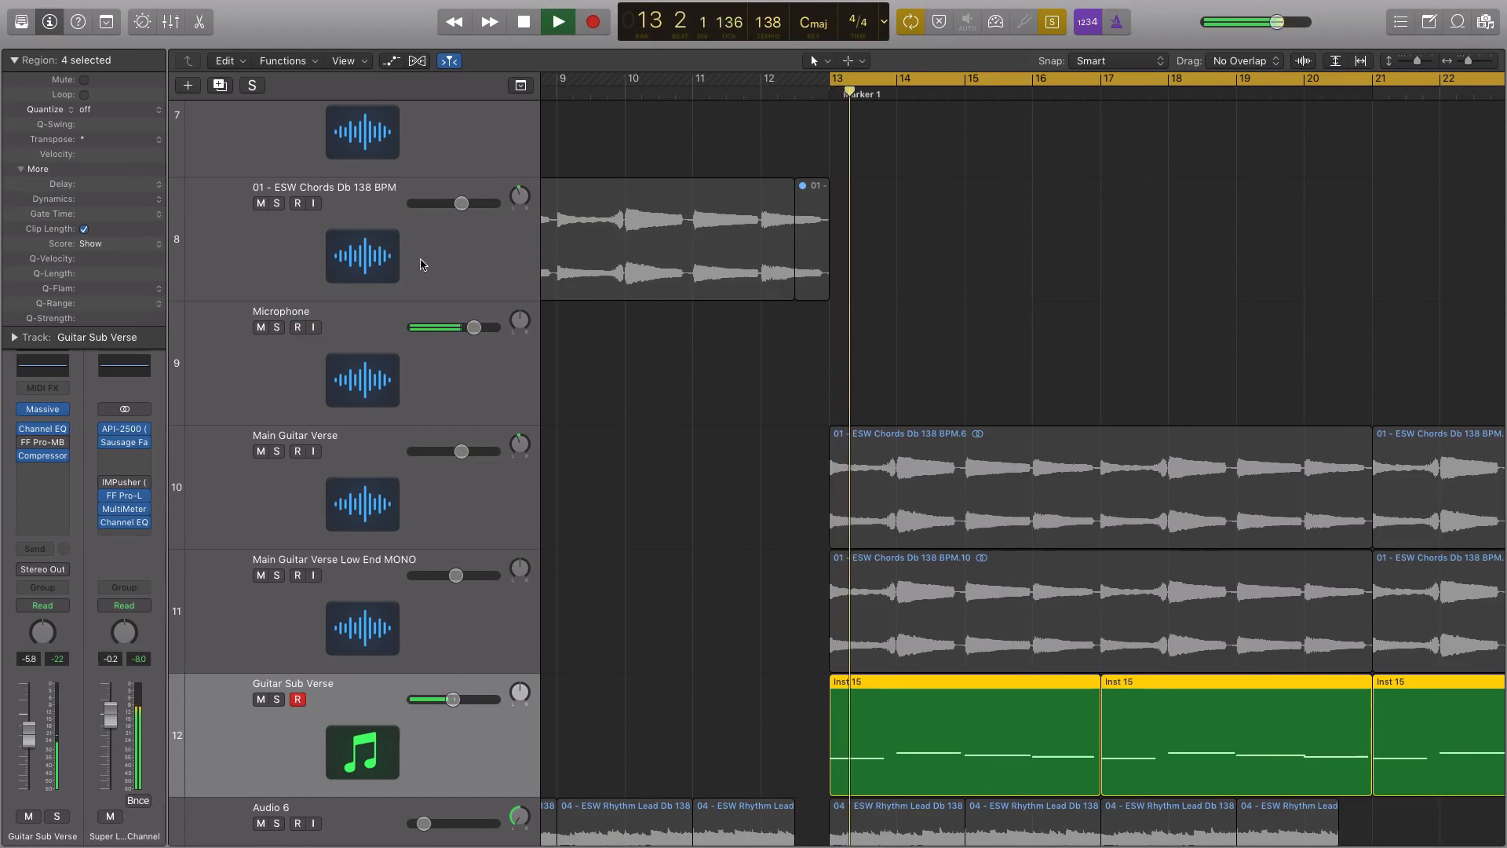
key(space)
key(ctrl+s)
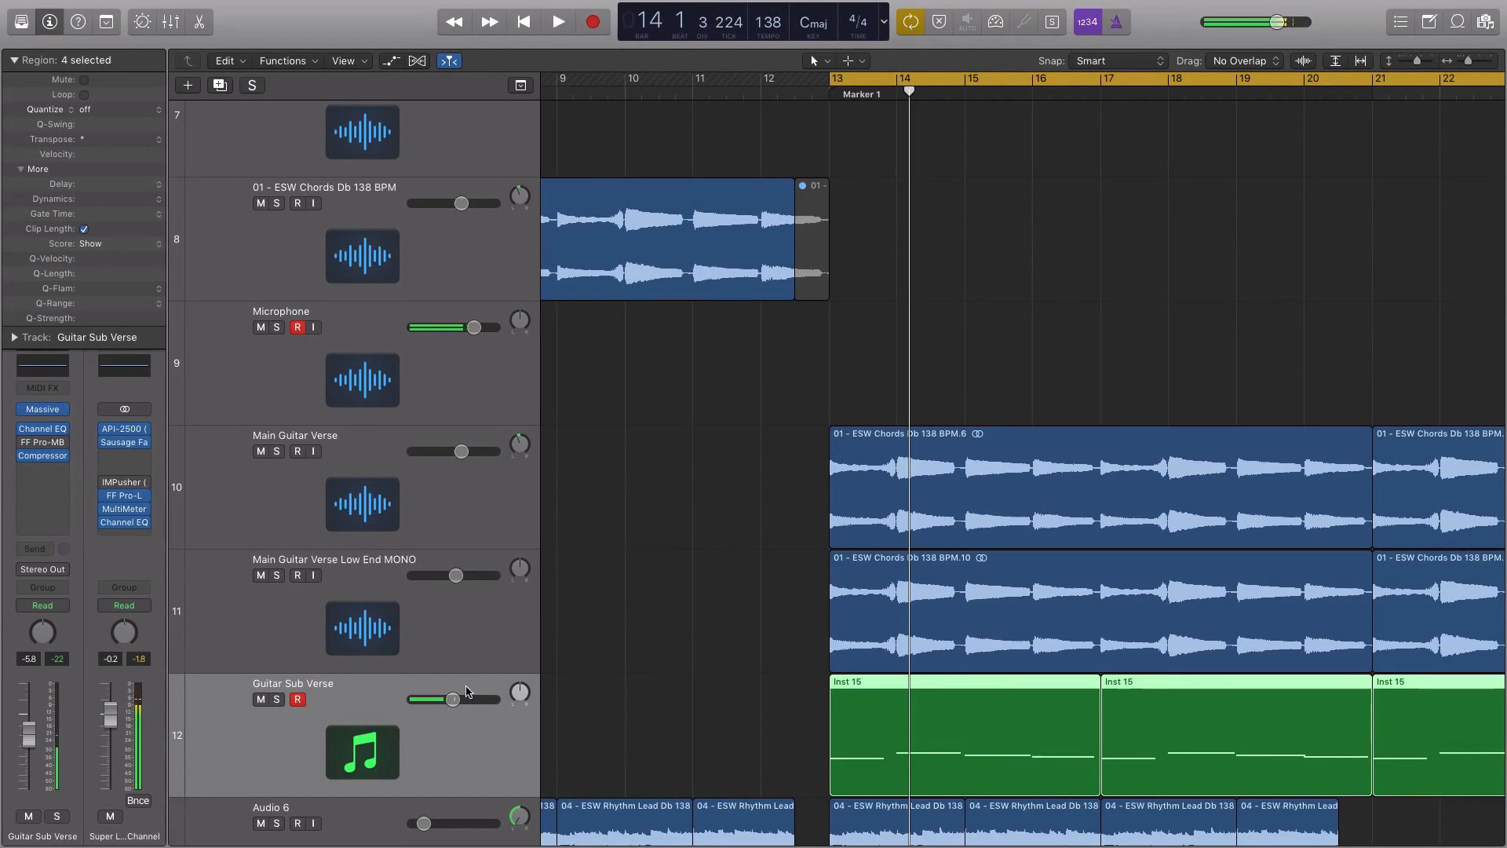
Balance the Guitar Sub Verse in the full mix, muting the Low End MONO track and setting the sub volume to -1.8 dB
drag(454, 697, 431, 693)
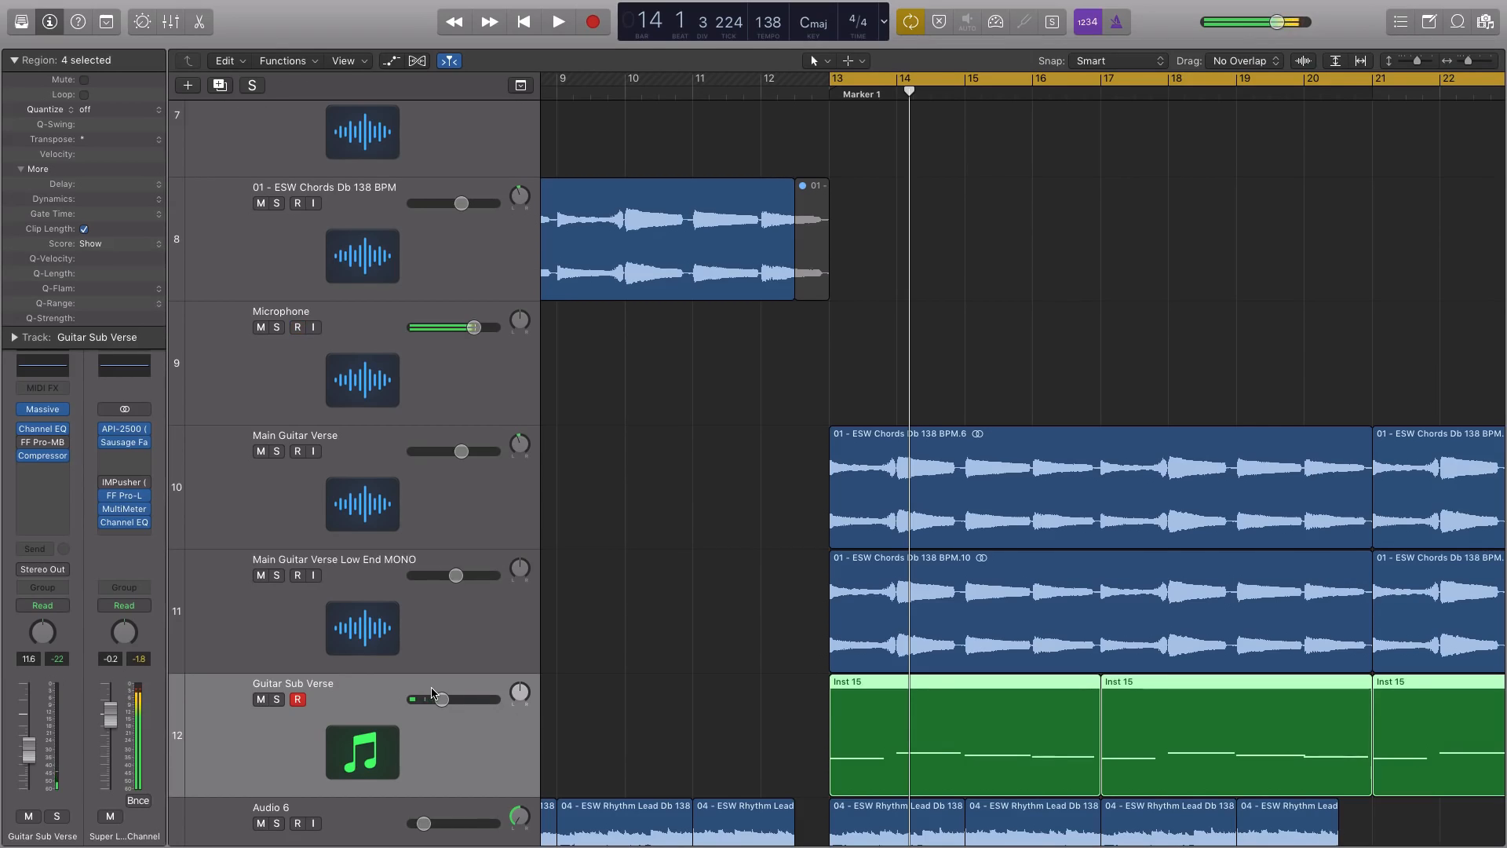
key(space)
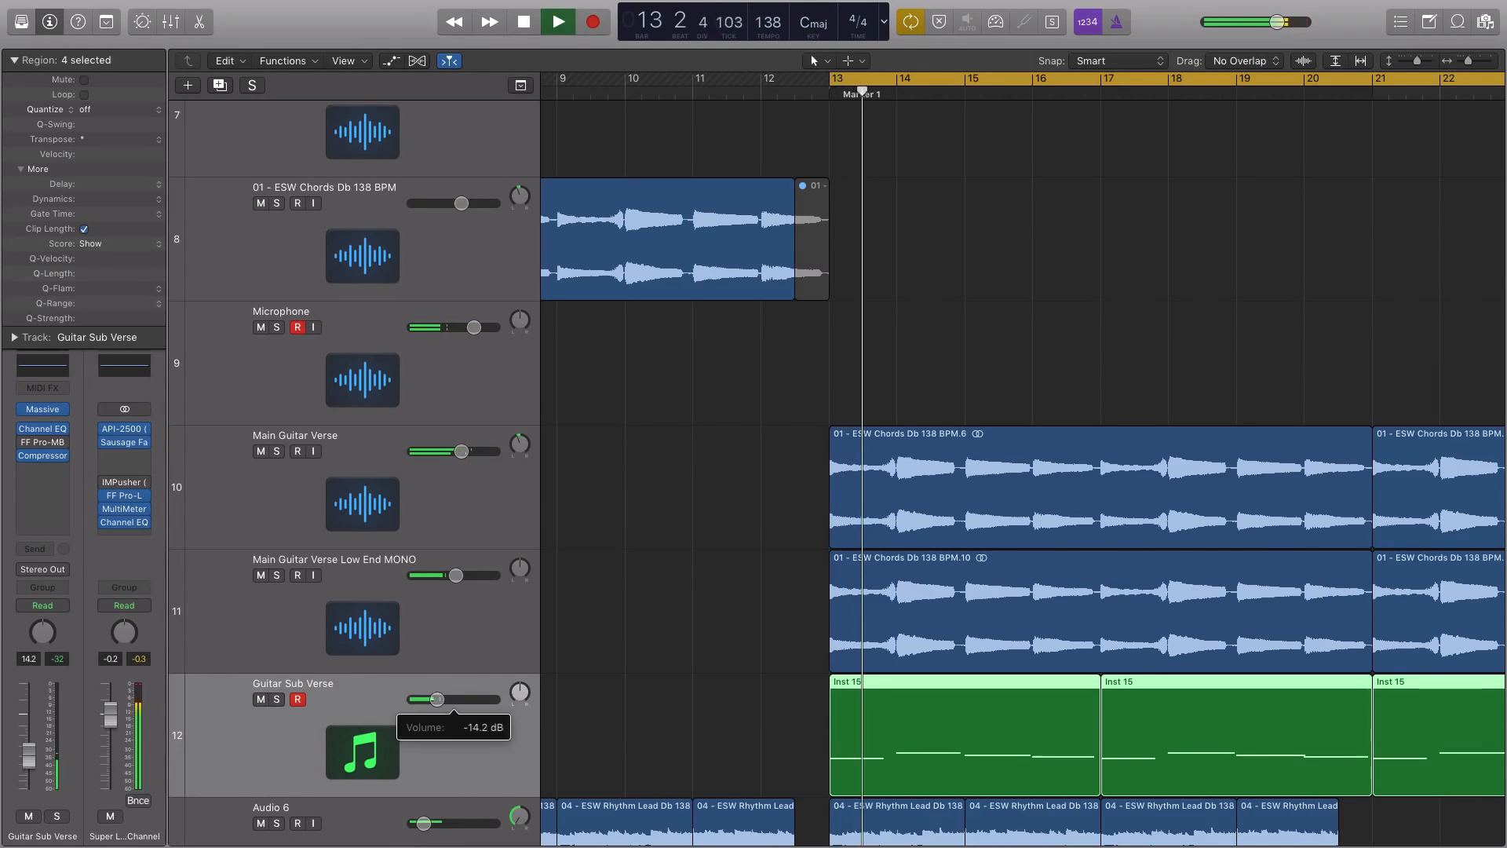
drag(434, 703, 415, 645)
click(261, 576)
mouse_move(469, 699)
mouse_down()
mouse_move(447, 698)
mouse_move(466, 700)
mouse_up()
key(space)
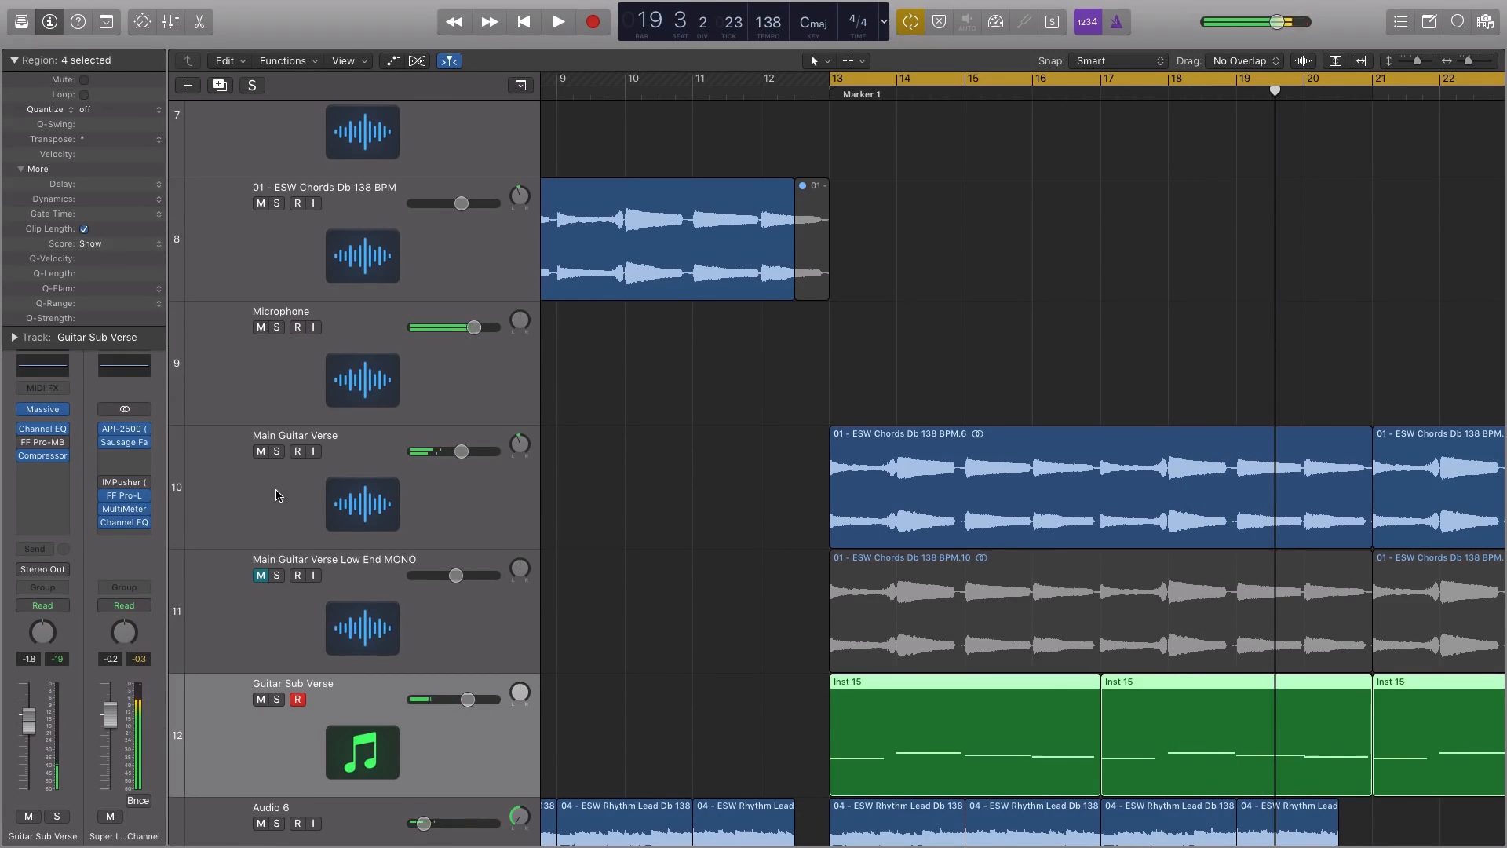
Mute the Guitar Sub Verse track and unmute the Main Guitar Verse Low End MONO track
click(261, 699)
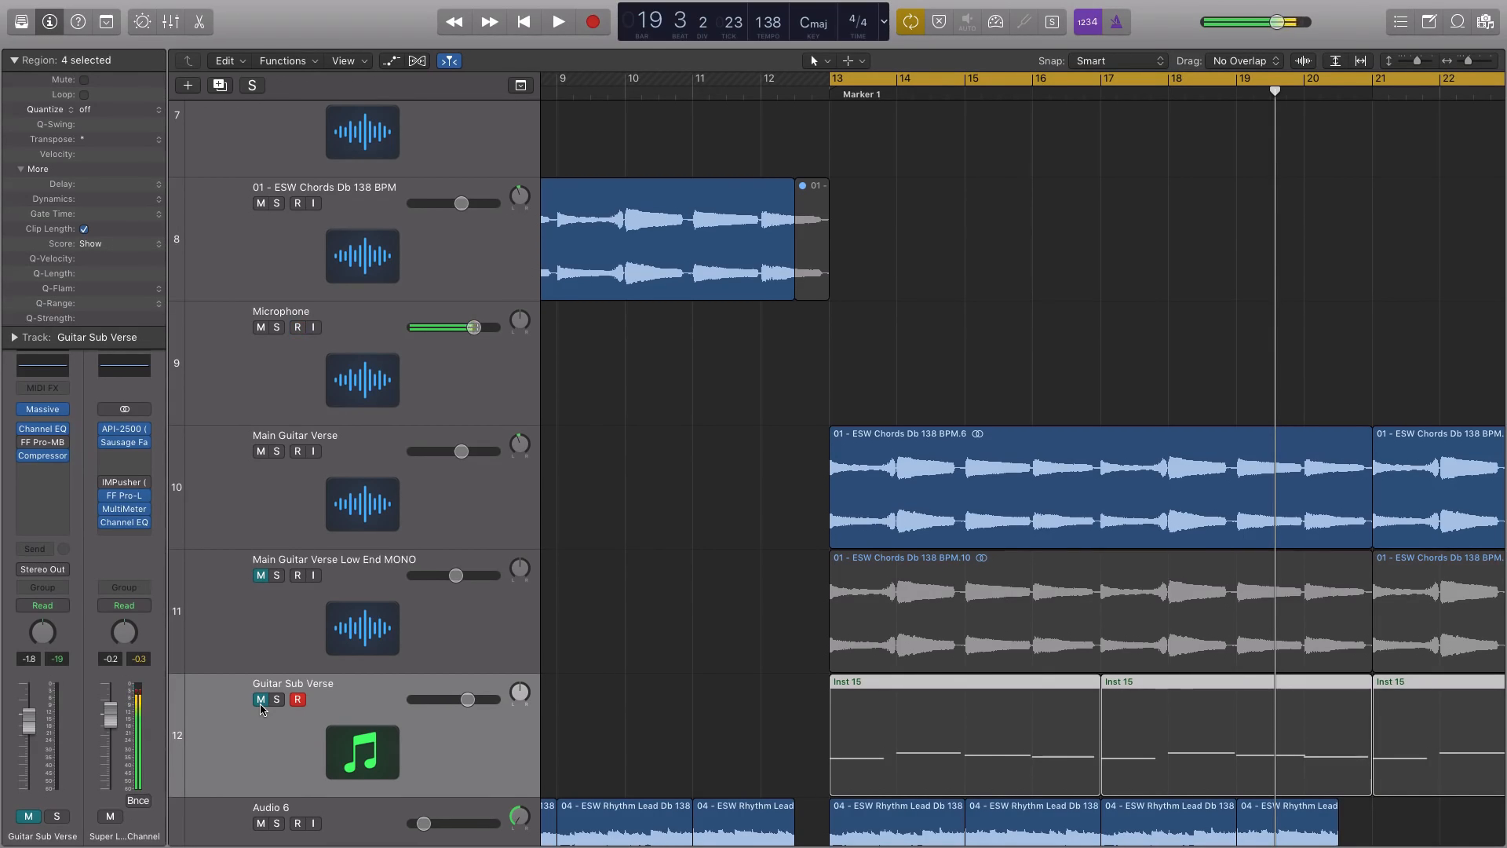
click(480, 503)
scroll(479, 502, down, 5)
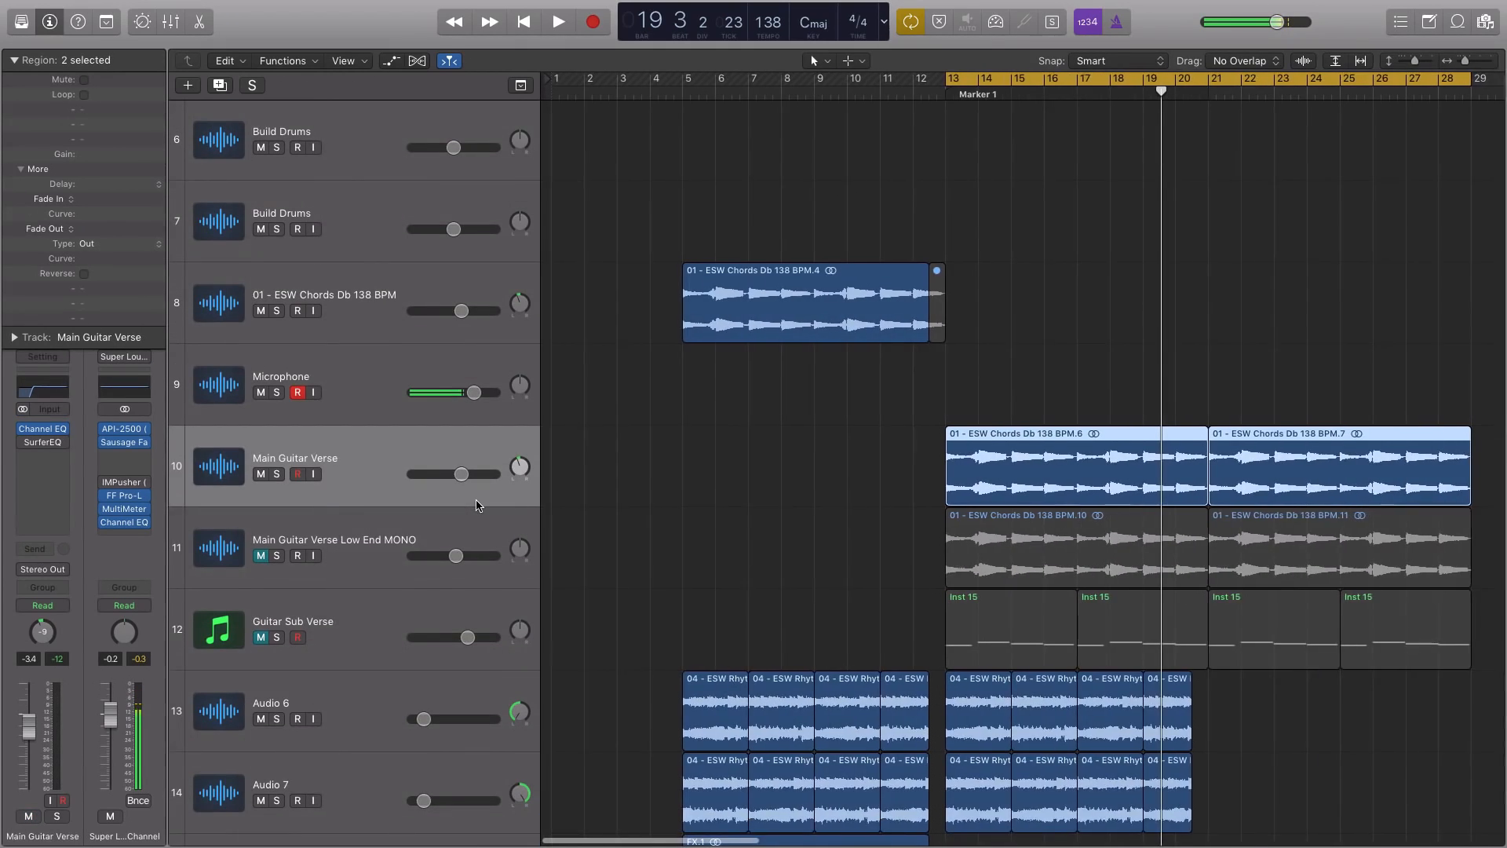
scroll(478, 505, up, 3)
scroll(789, 375, down, 3)
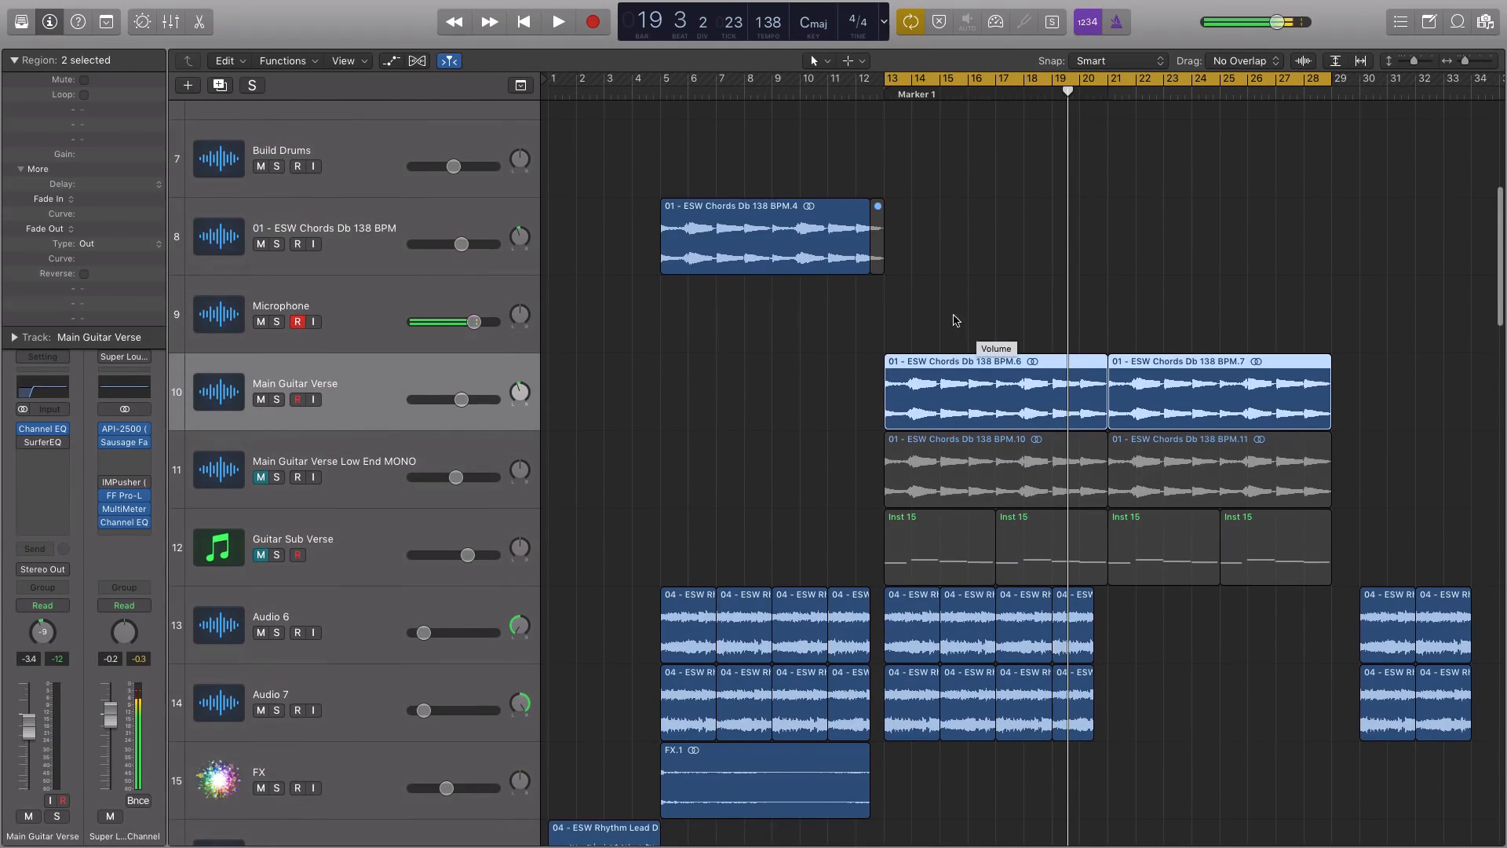
click(261, 478)
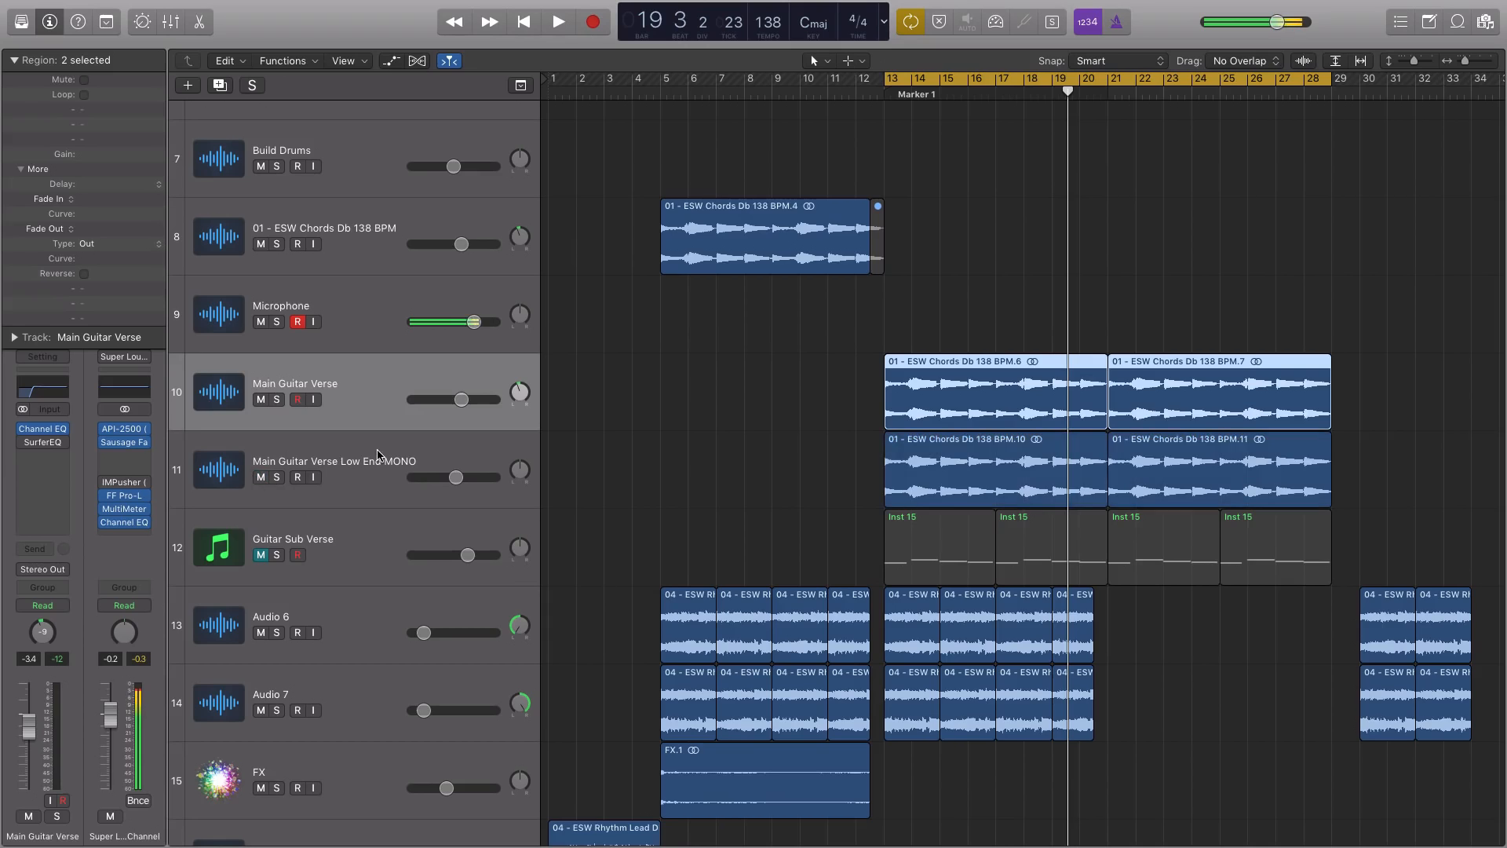
Audition the Main Guitar Verse, its Low End MONO layer and Audio 6 soloed from bar 13, ending with solo off
click(377, 451)
click(364, 387)
key(alt+space)
click(368, 448)
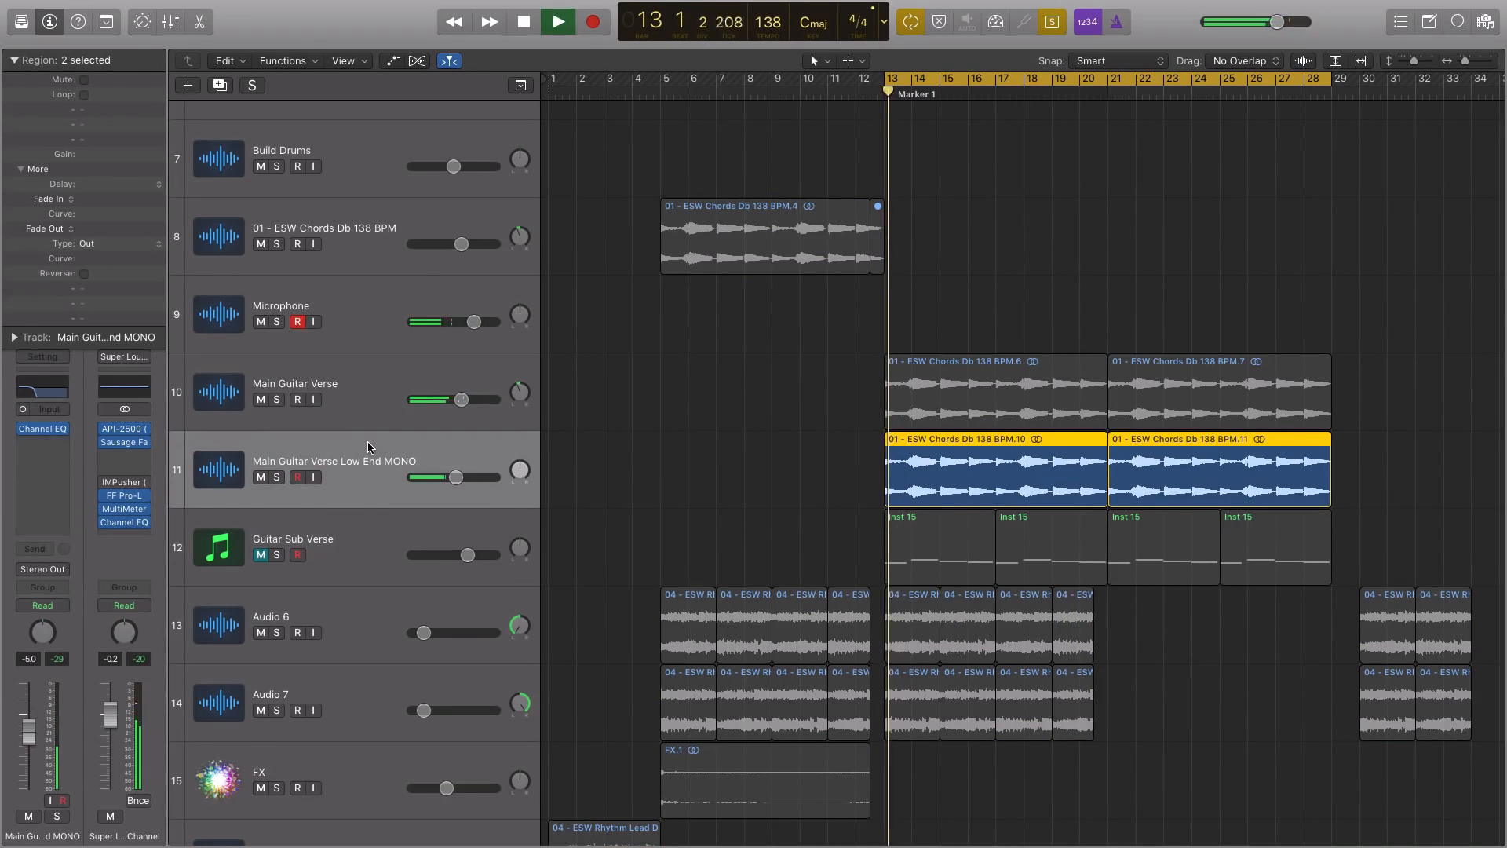
click(392, 638)
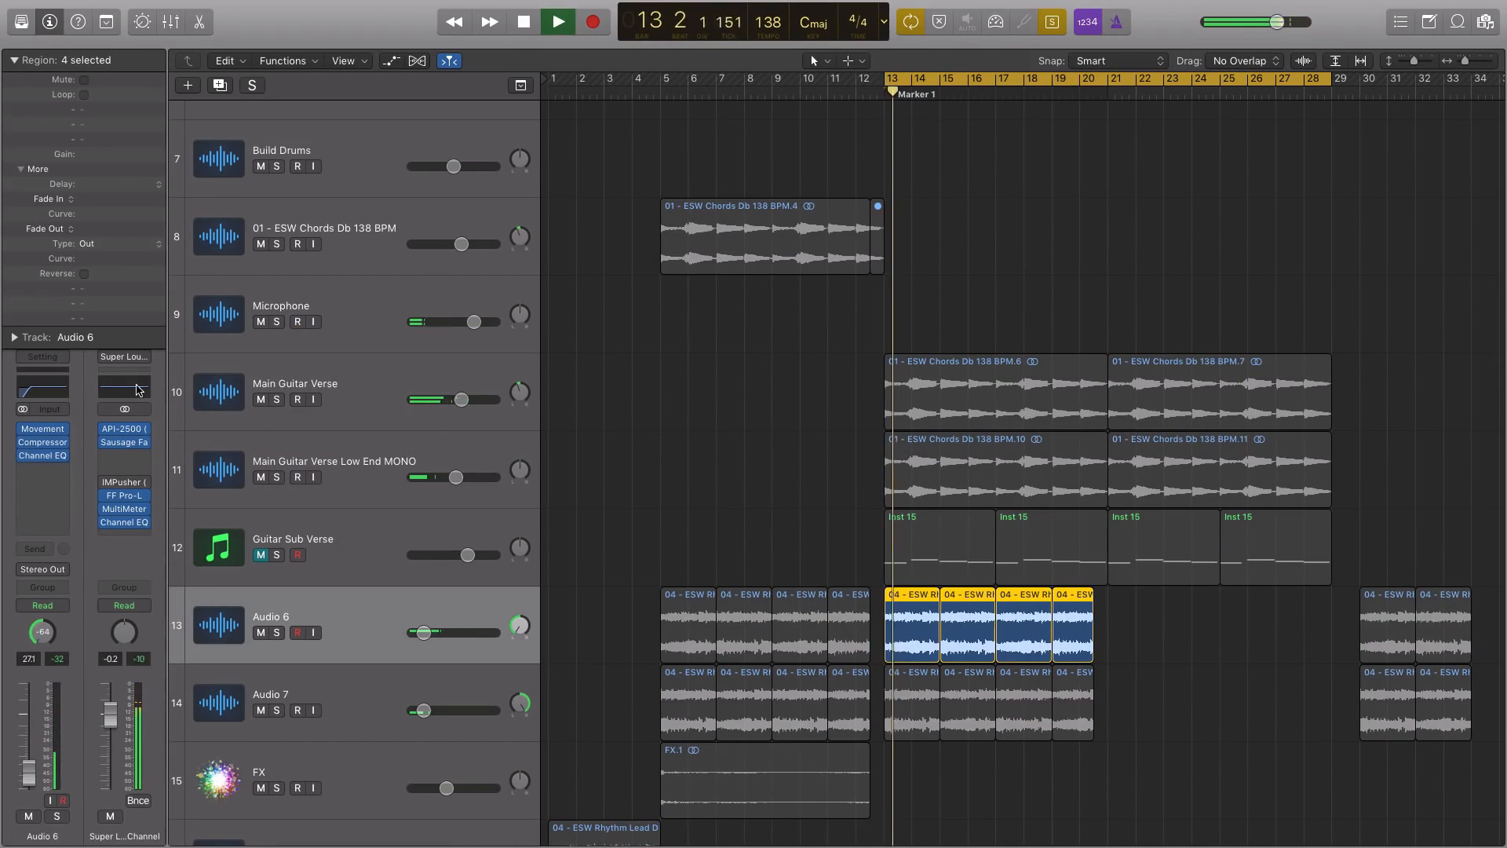
key(alt+space)
key(super+Up)
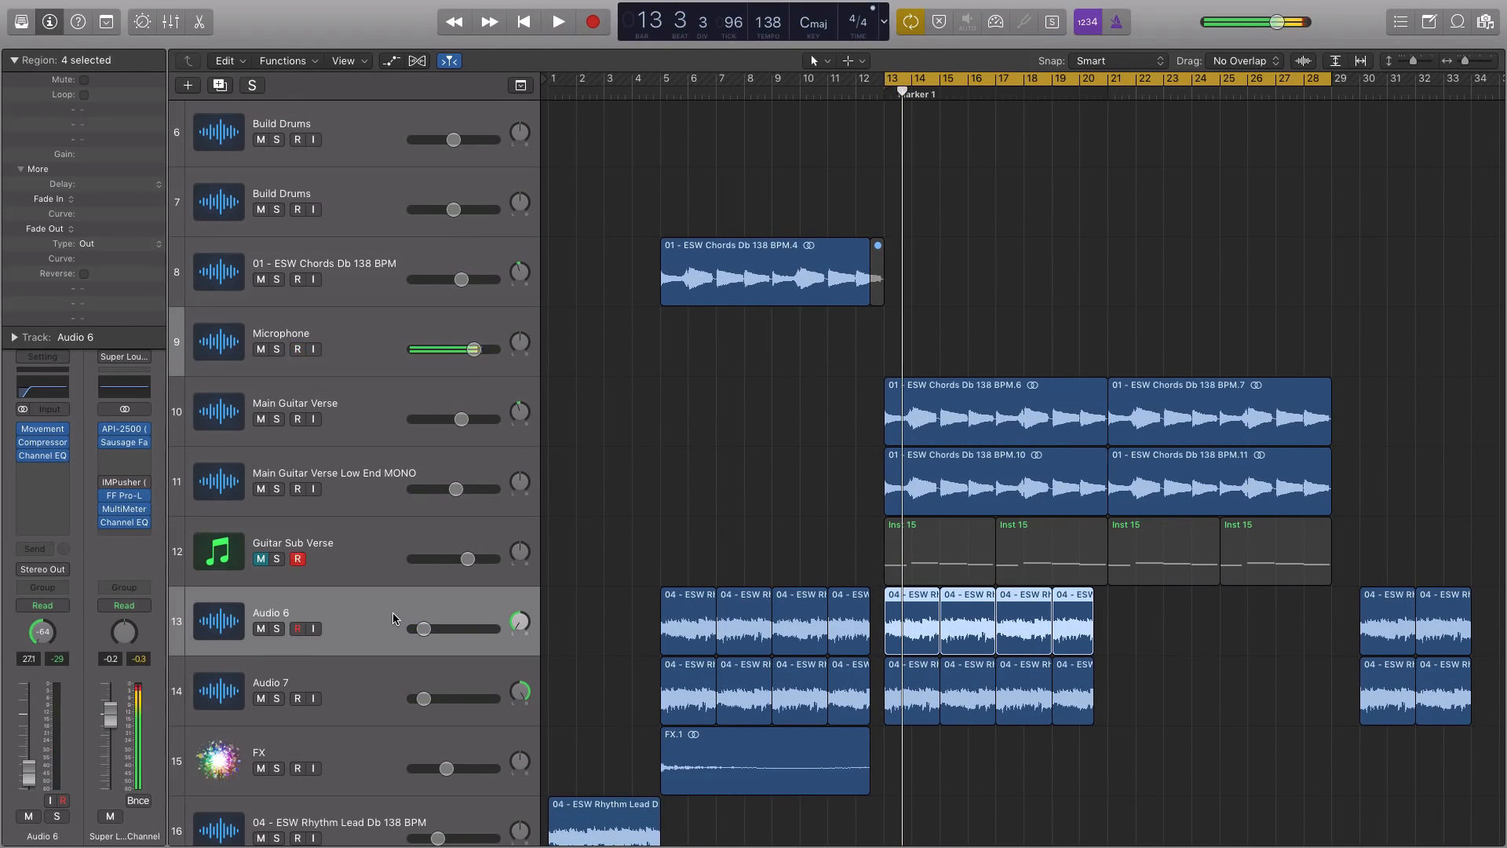
Play the Main Guitar Verse Low End MONO regions alone in solo, stop playback and turn solo off
click(392, 543)
click(356, 473)
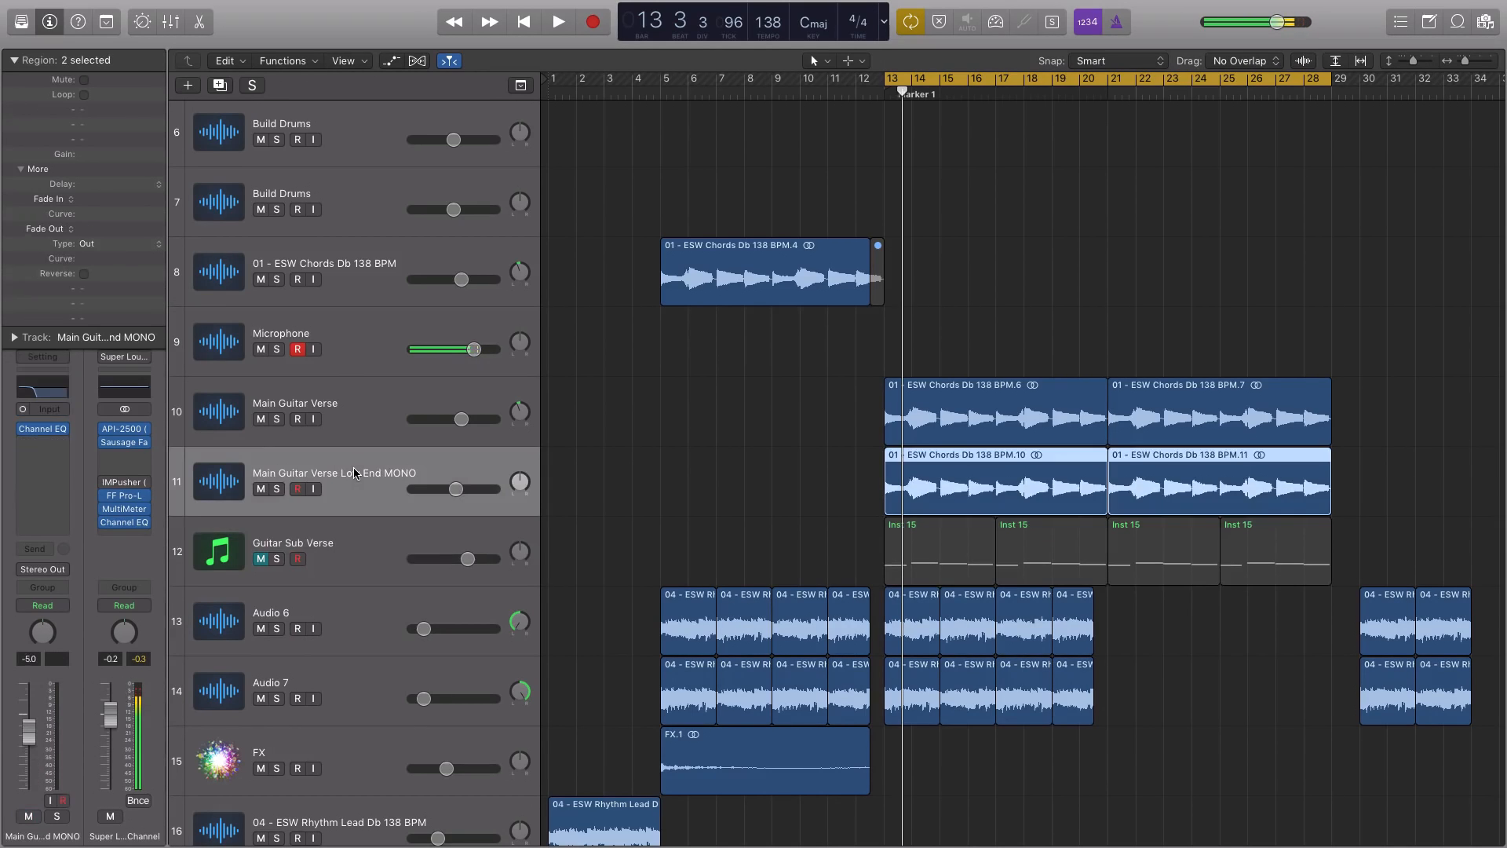
key(ctrl+s)
key(space)
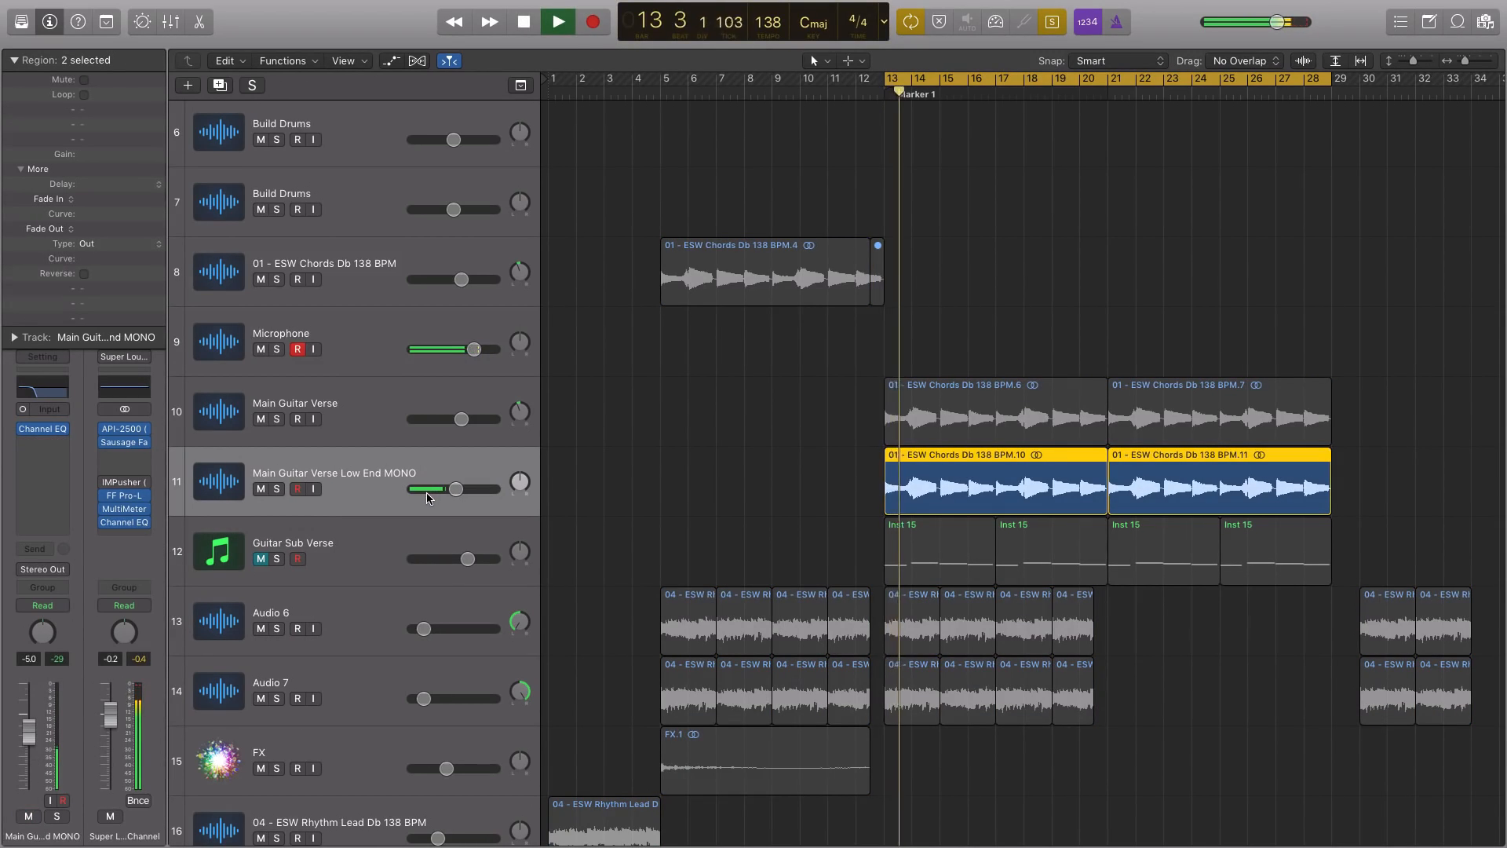
key(space)
key(ctrl+s)
Play the verse with the kick in the full mix and lower the Low End MONO track's volume to -9.4 dB
scroll(427, 498, up, 5)
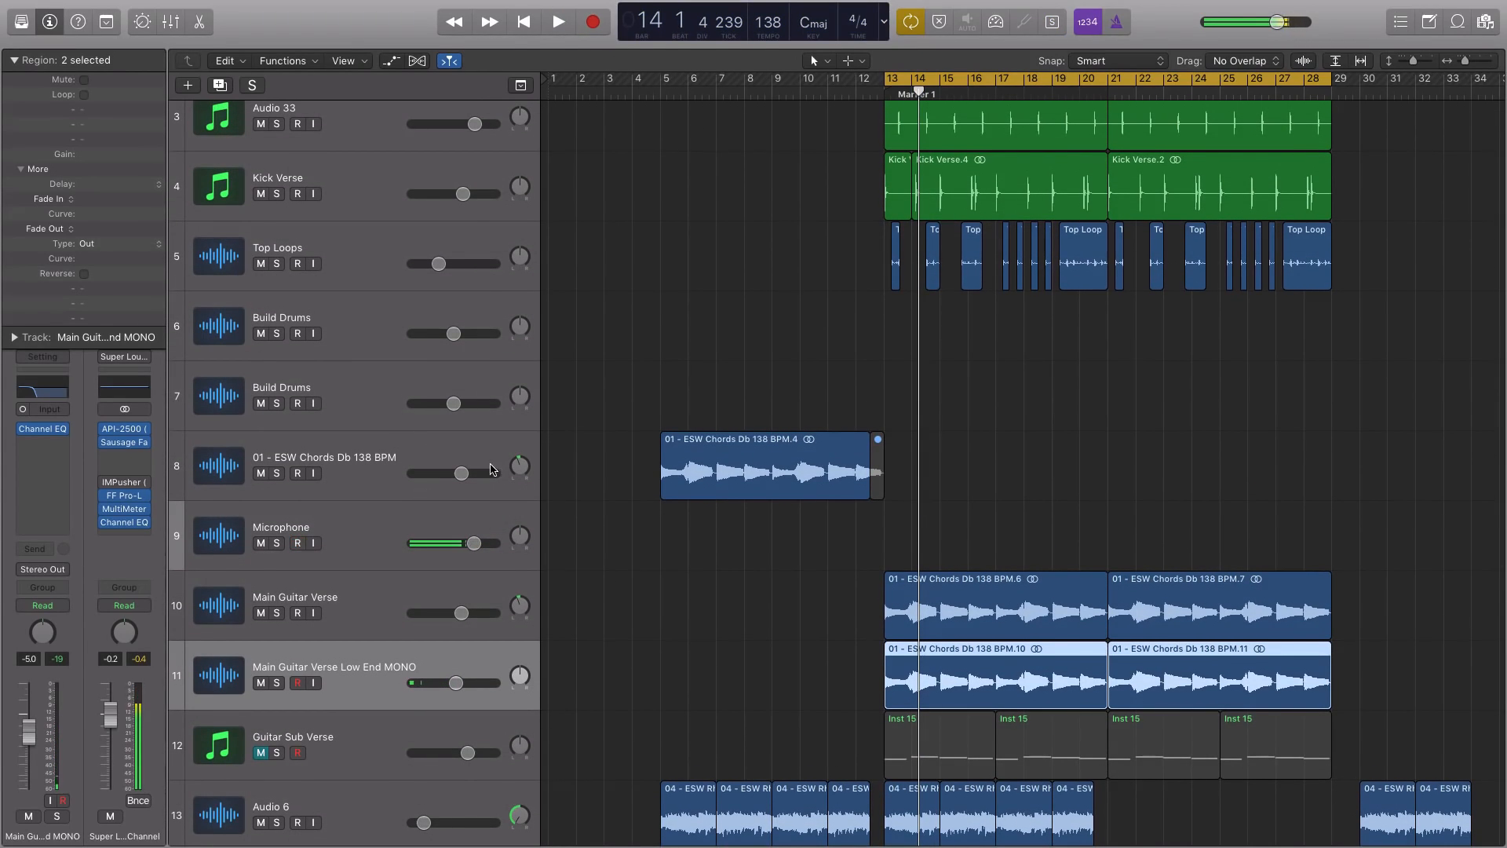
click(704, 324)
drag(715, 249, 1105, 231)
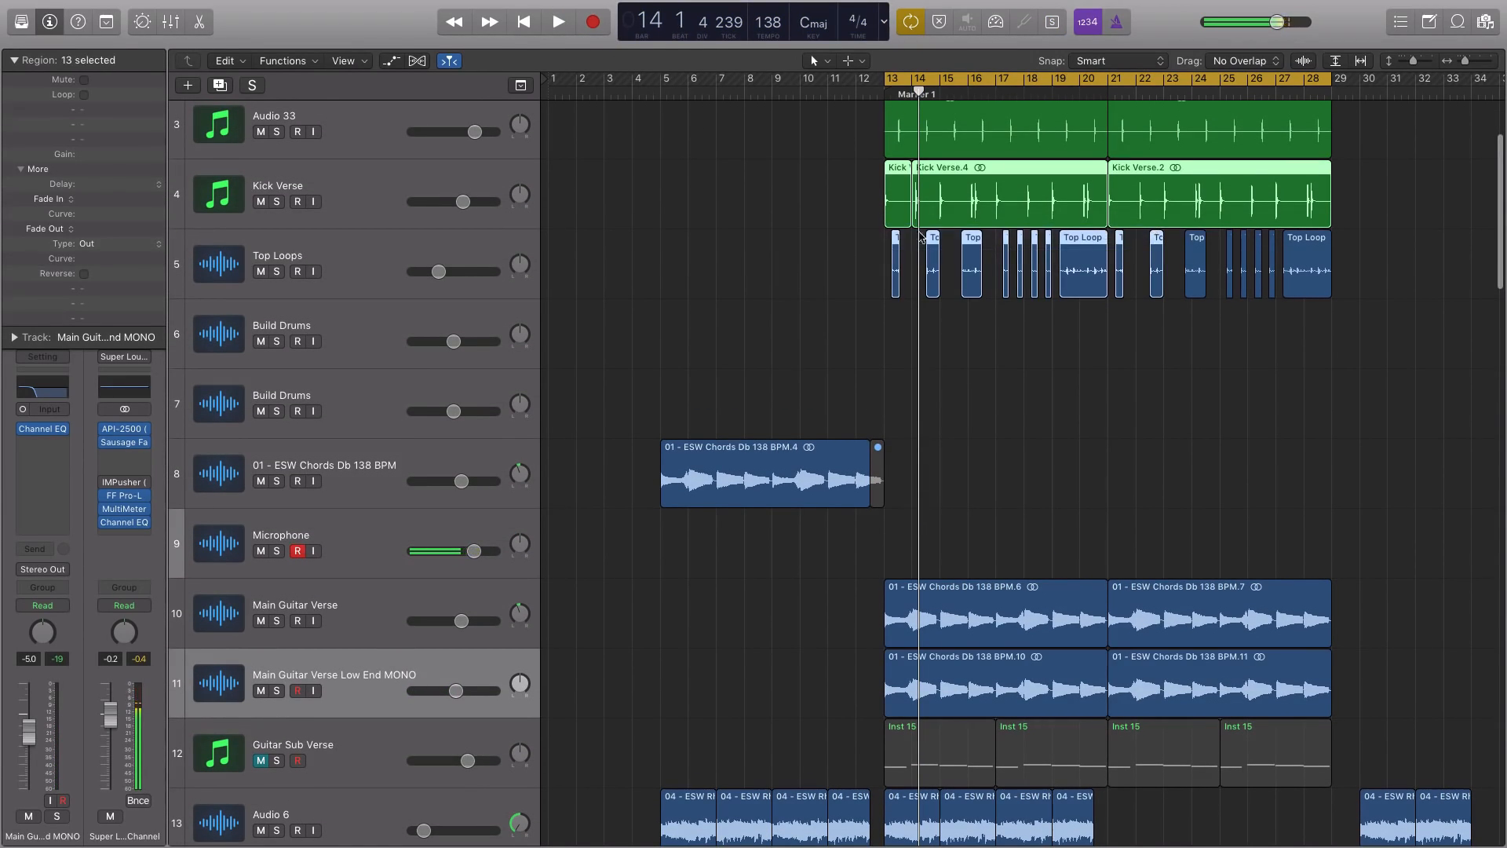
click(372, 187)
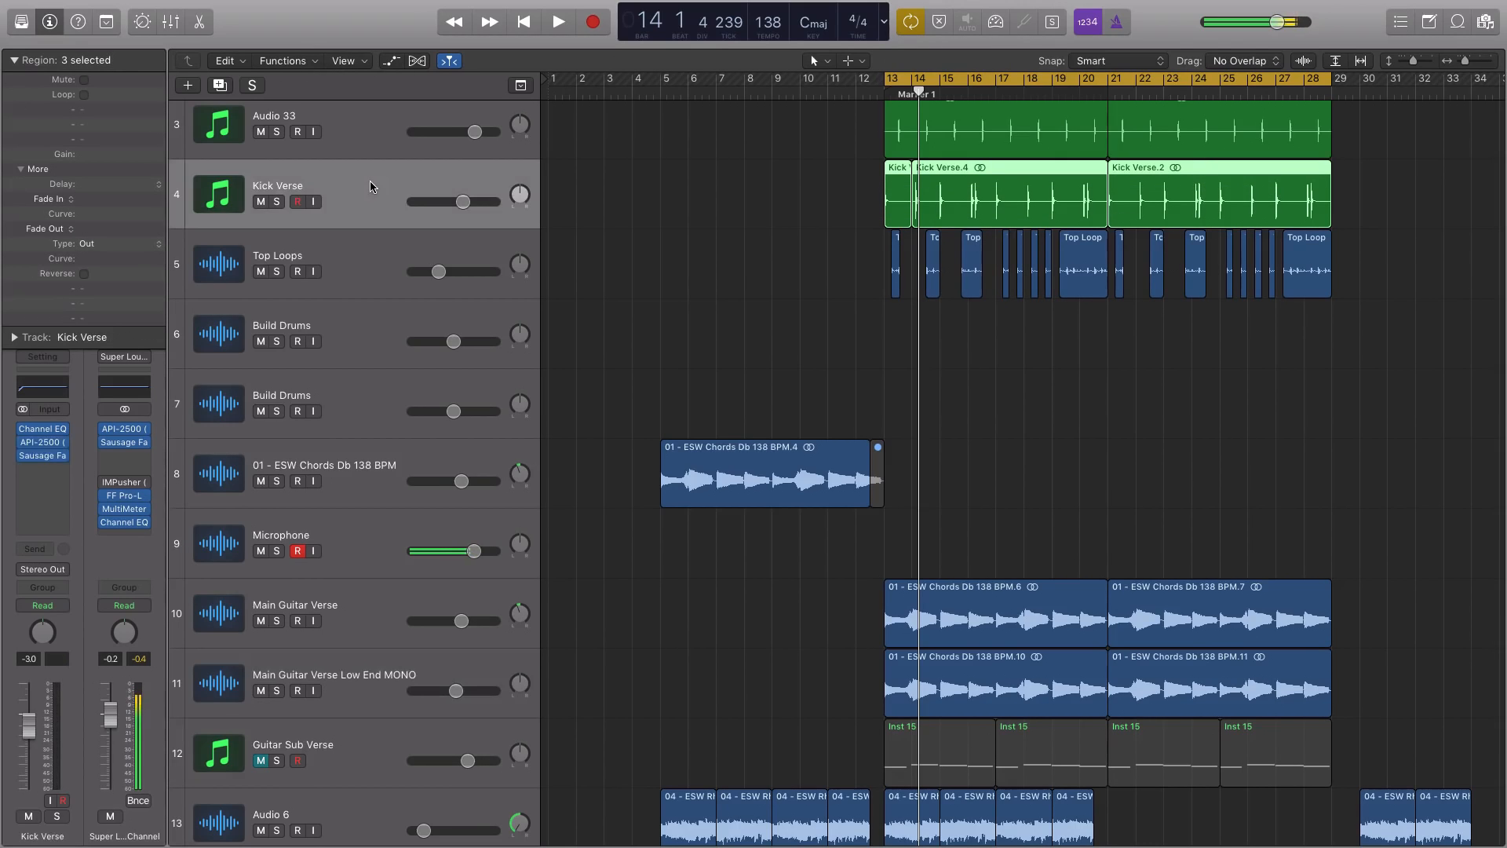
key(space)
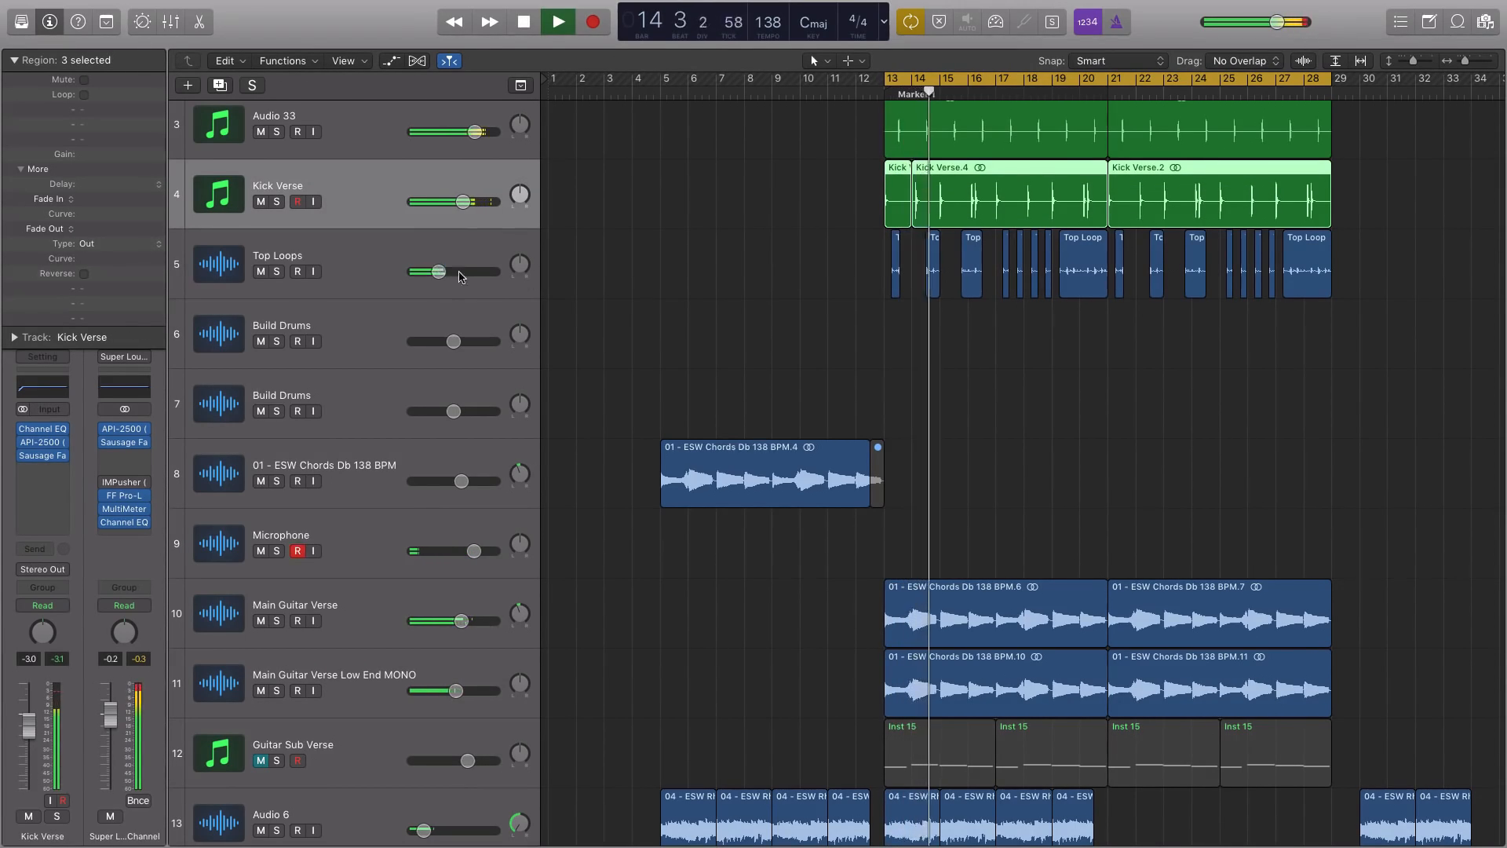
drag(455, 690, 446, 691)
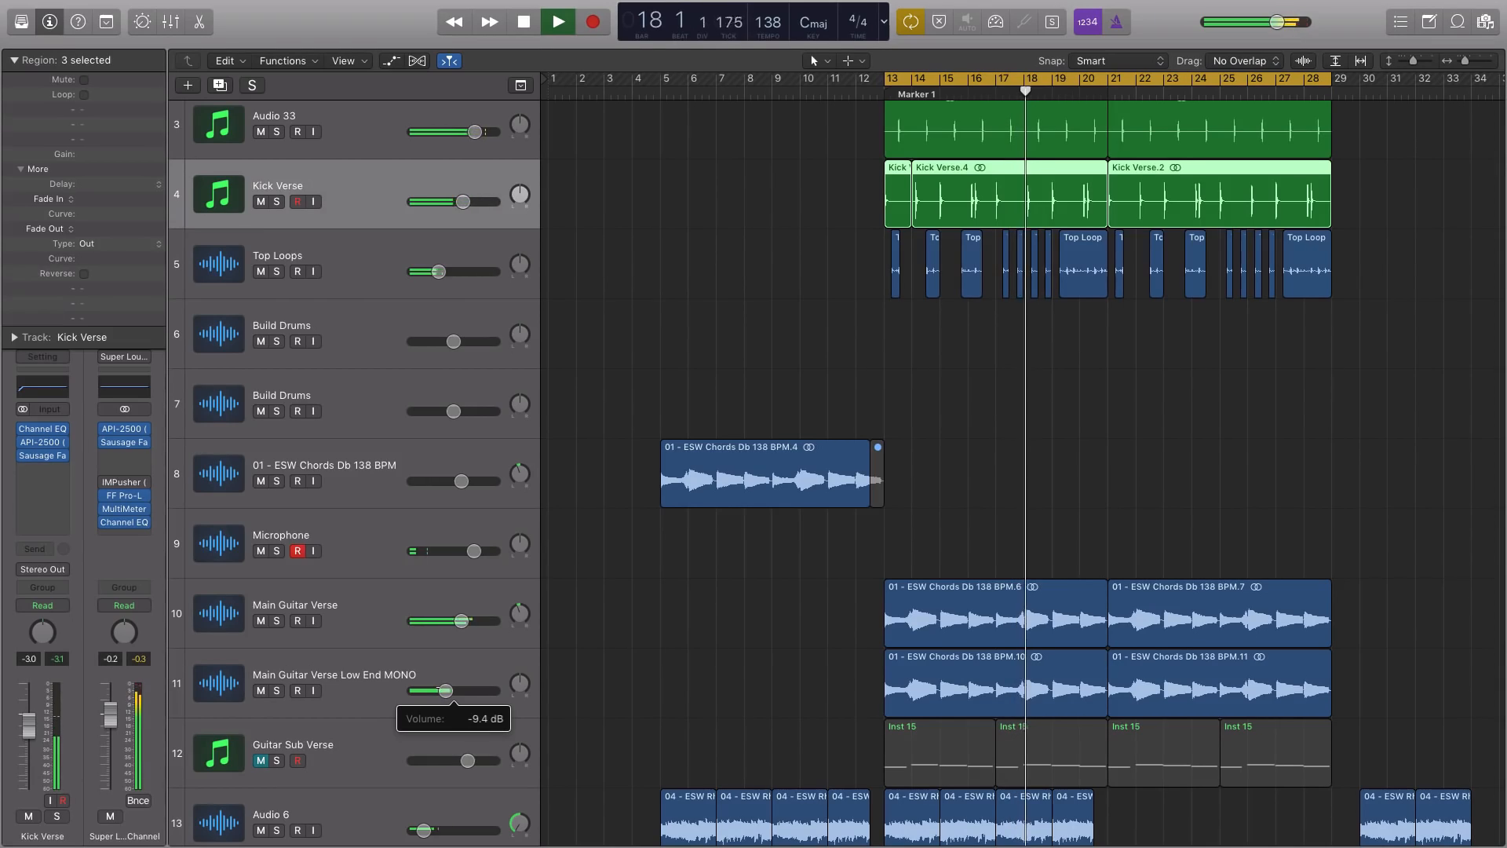
key(space)
Select both Low End MONO regions and view the first one's waveform in the audio file editor, leaving solo off
click(444, 656)
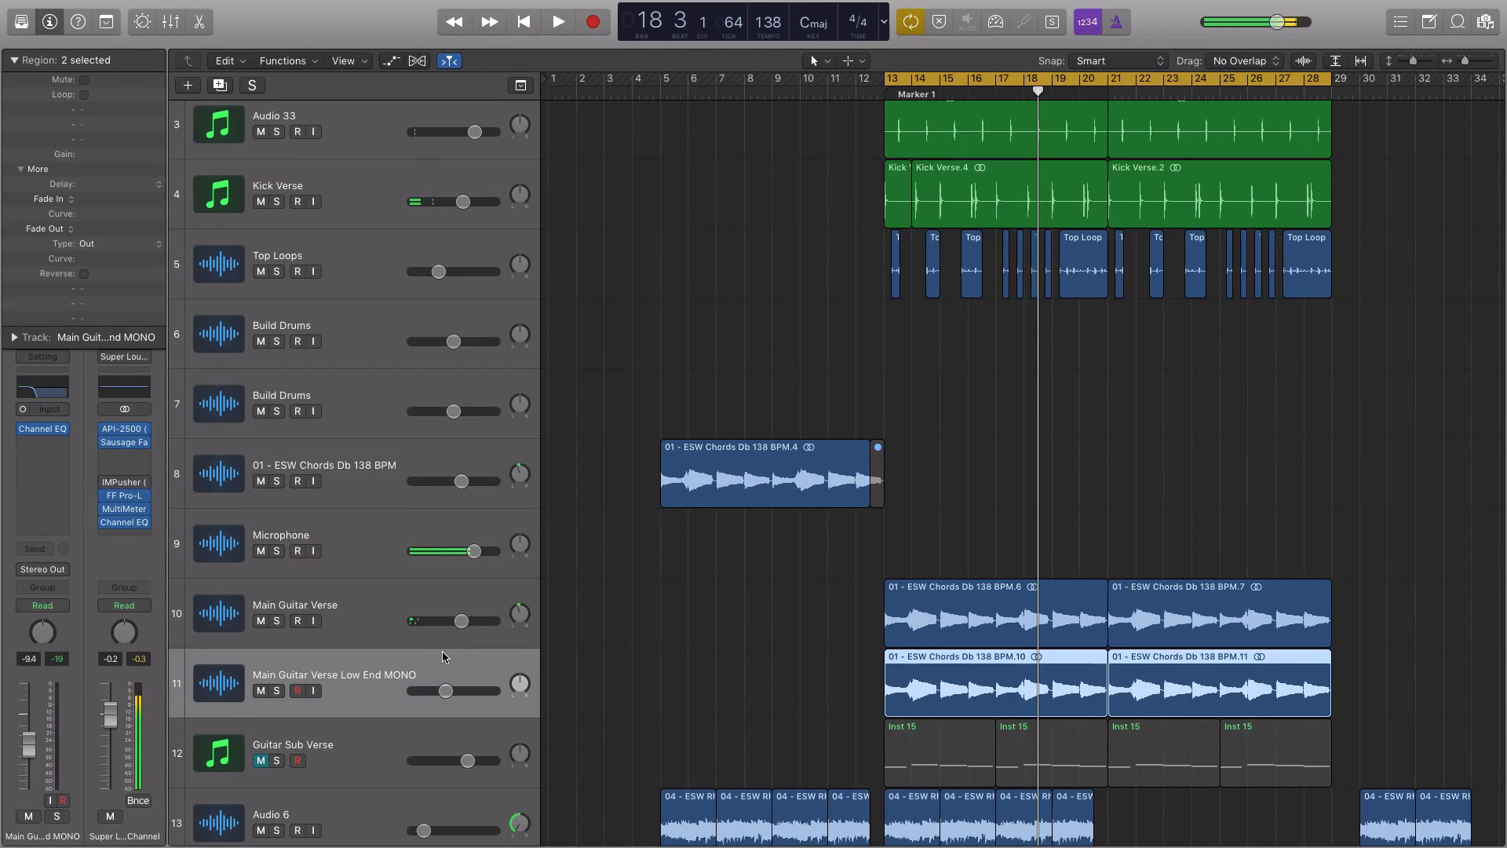
drag(802, 660, 1258, 662)
key(ctrl+s)
key(w)
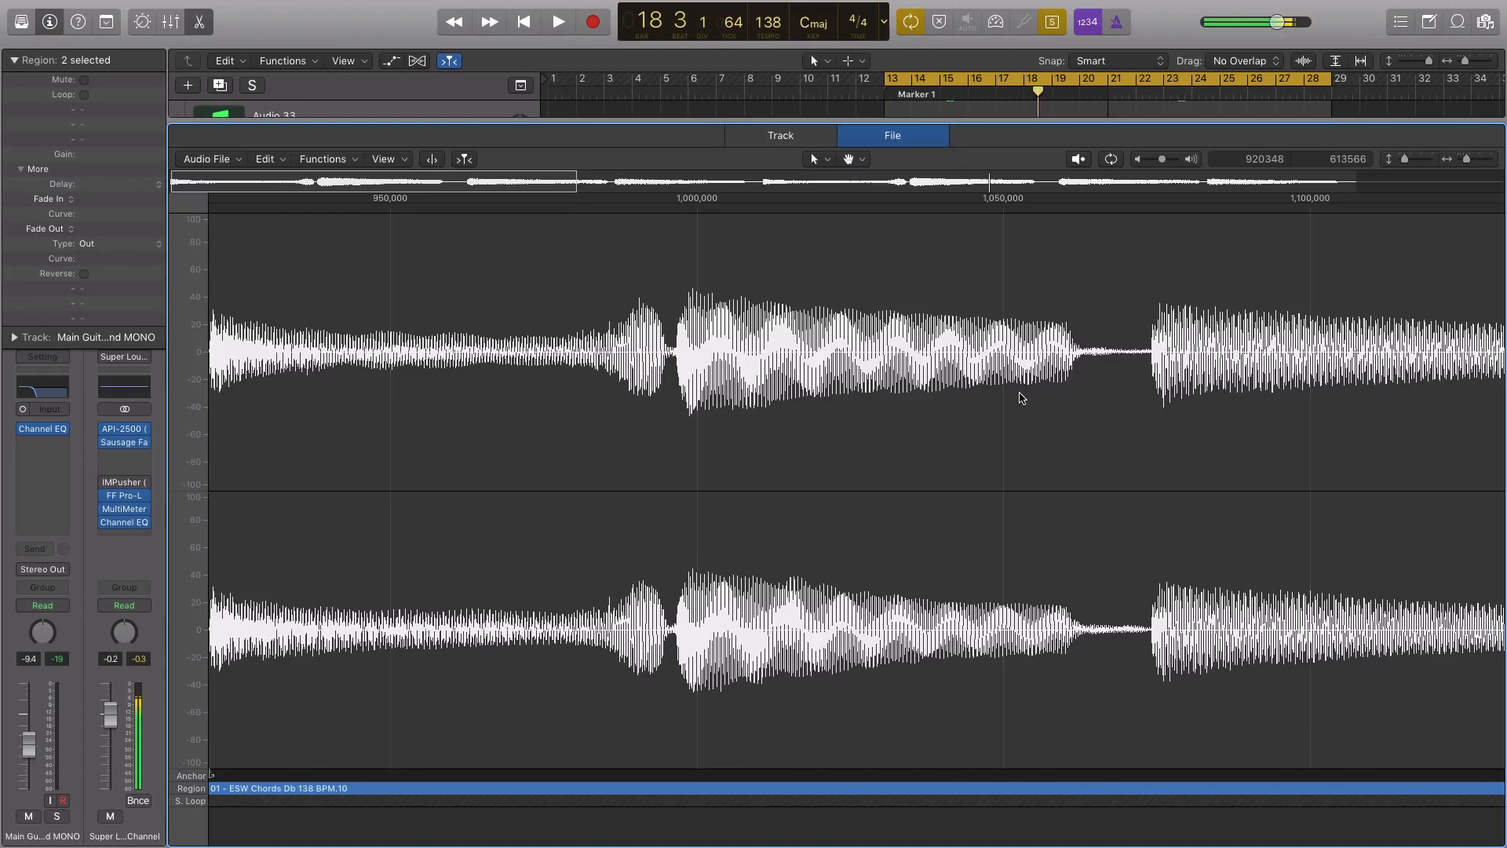
key(ctrl+s)
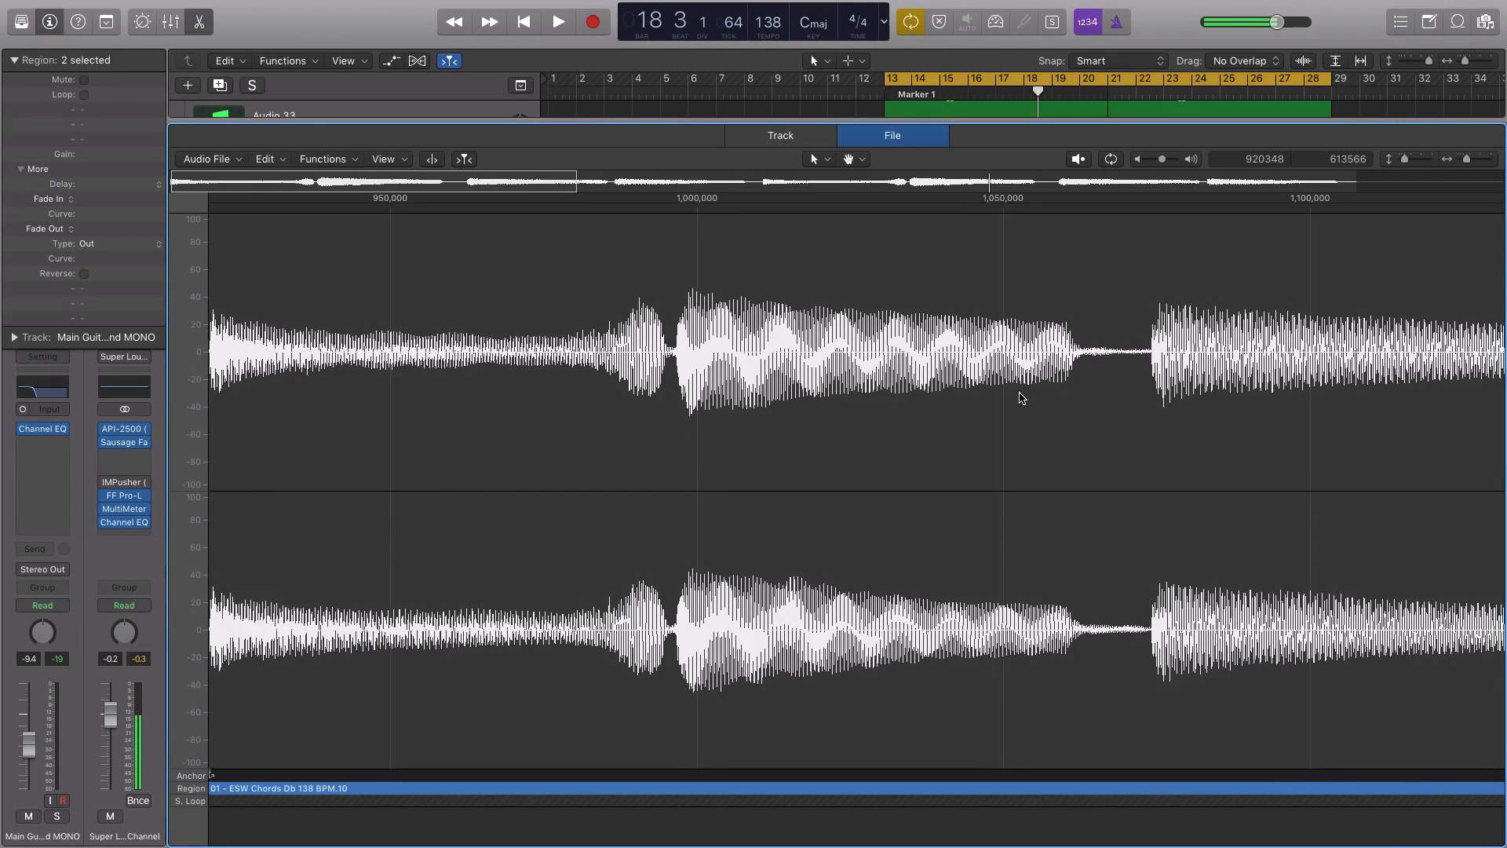
View the mixer's channel strips in place of the audio editor, and return to the full track arrangement
key(x)
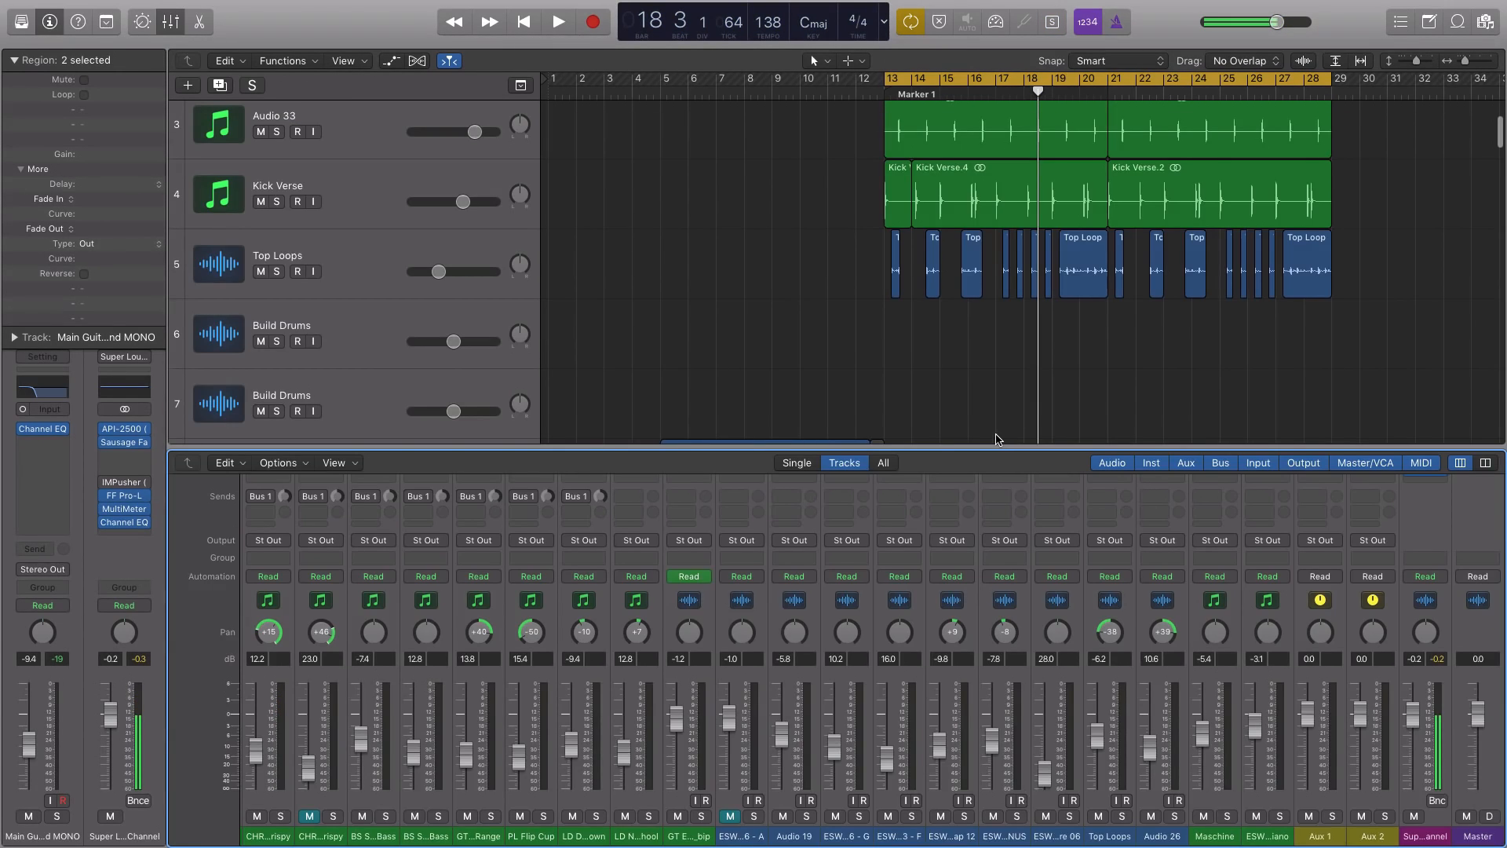
key(x)
key(x)
key(x)
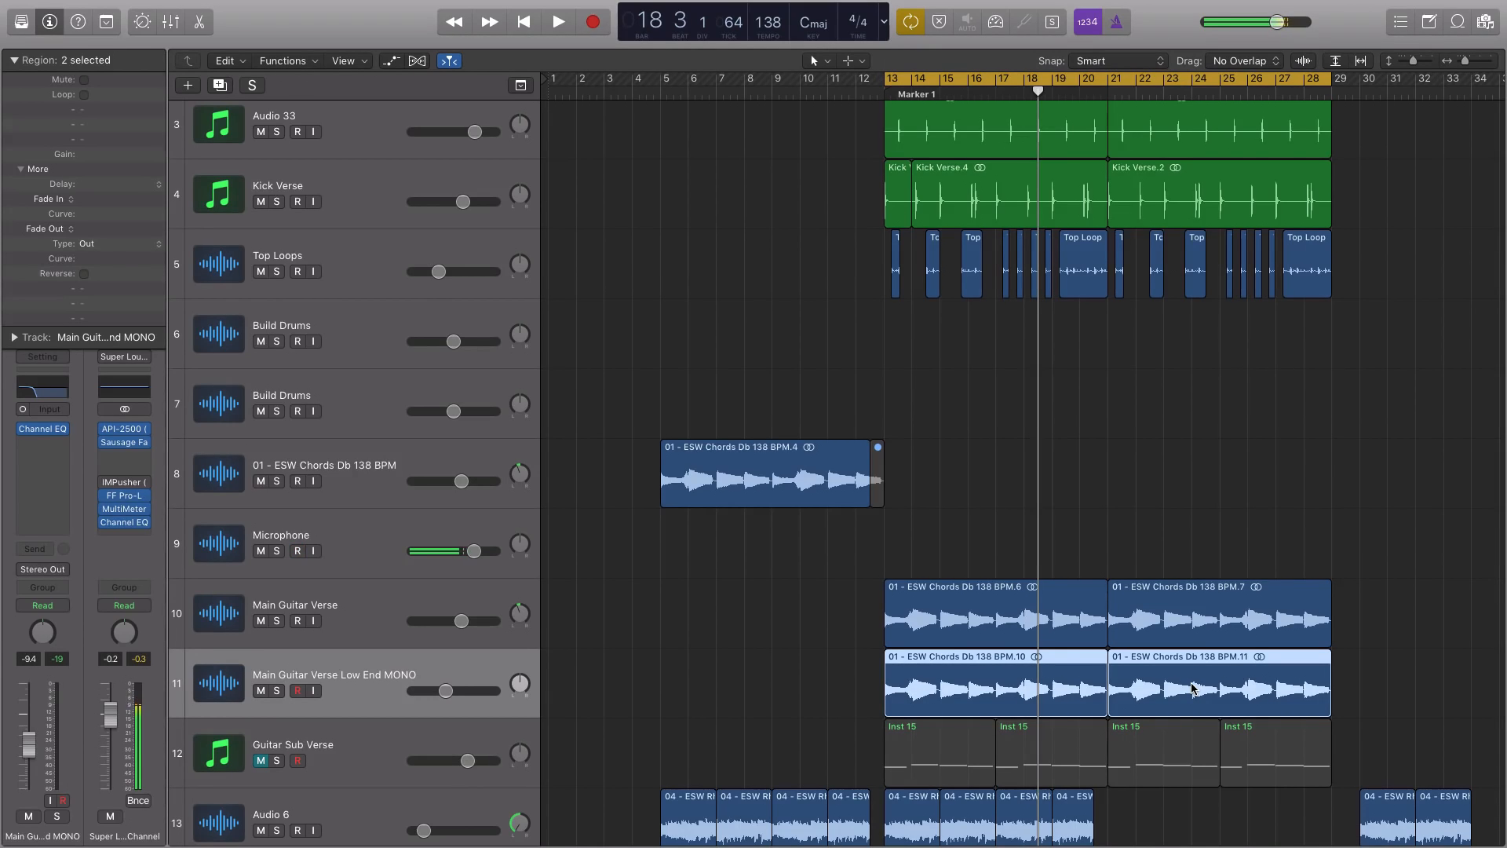
scroll(1230, 628, up, 2)
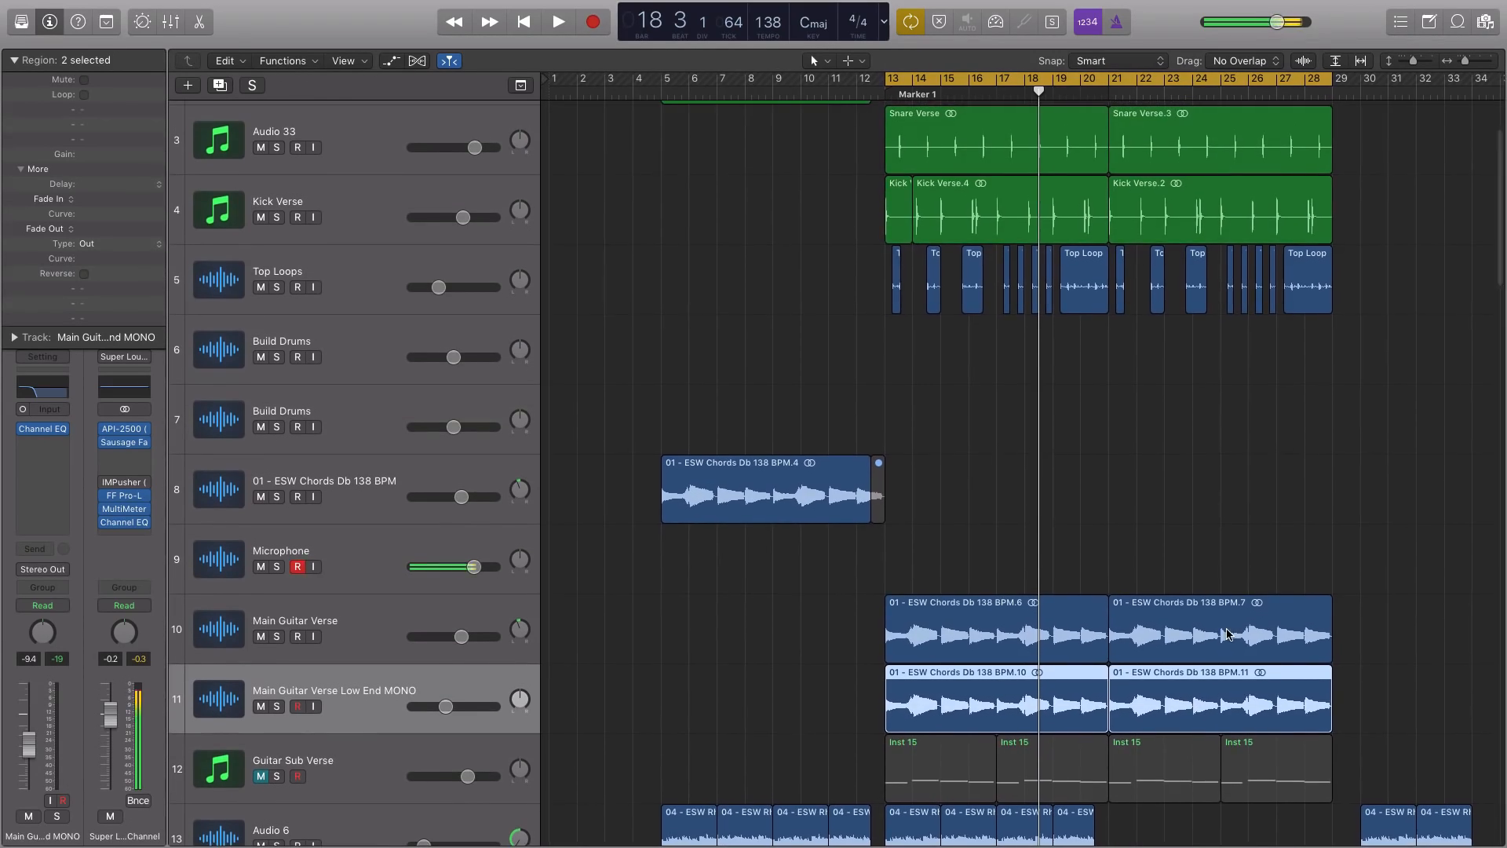